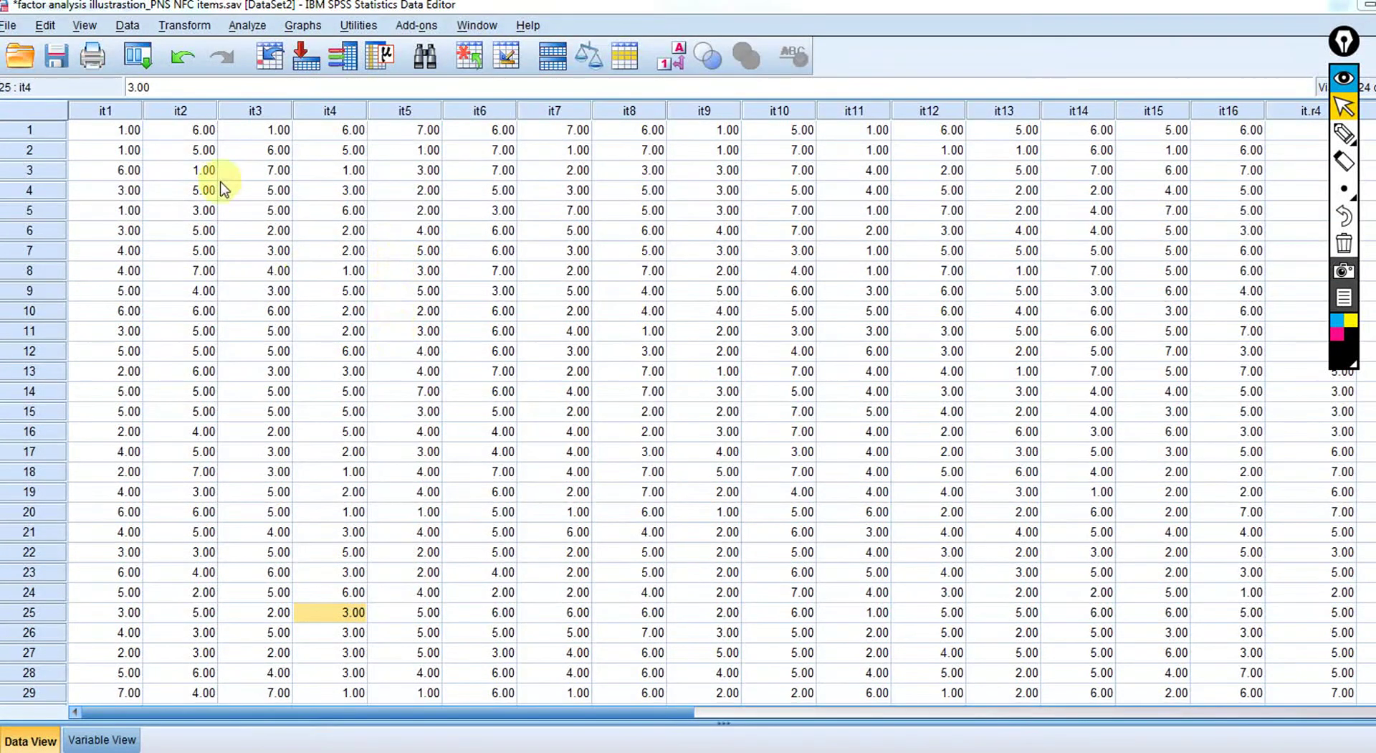
# Step: Highlight data columns it1 through it16 and bring up the Word document listing the questionnaire items
pyautogui.moveTo(115, 112)
pyautogui.mouseDown()
pyautogui.moveTo(660, 154)
pyautogui.moveTo(1219, 144)
pyautogui.mouseUp()
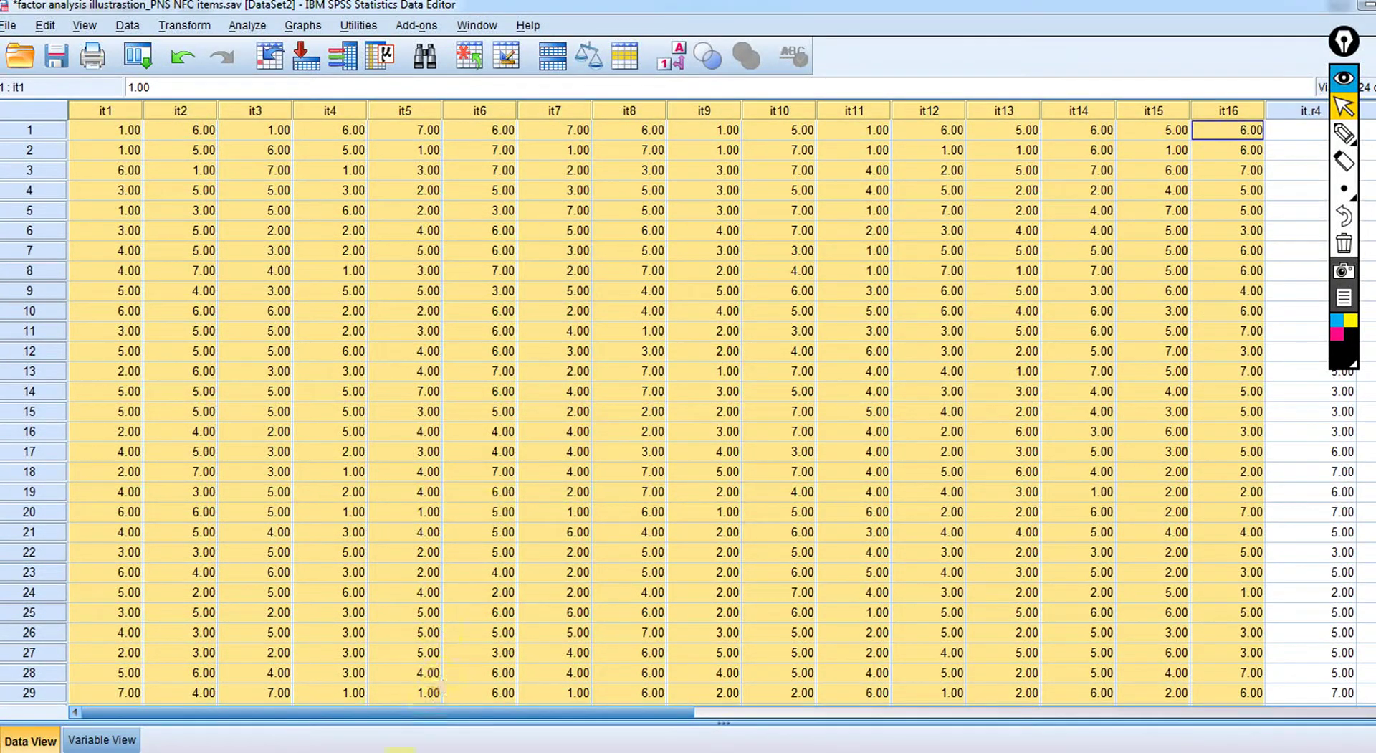
pyautogui.click(401, 752)
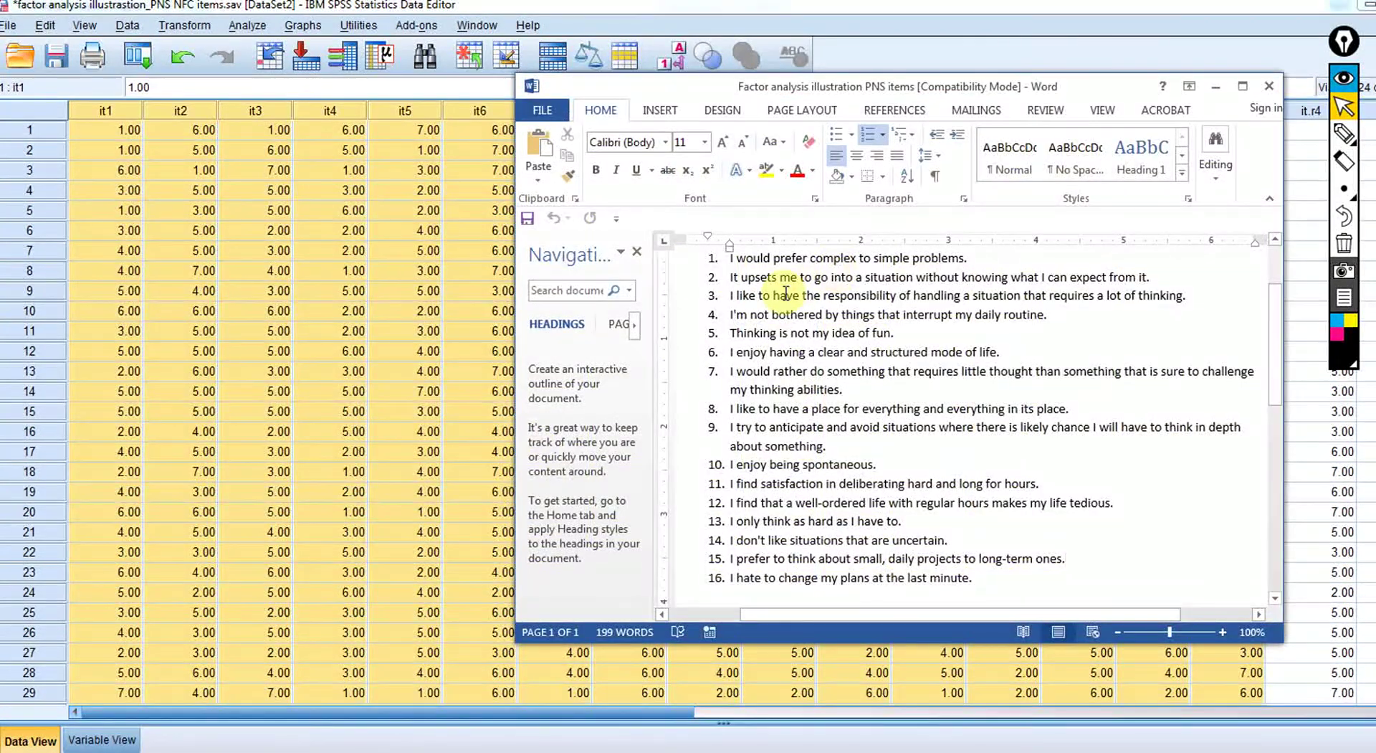
pyautogui.moveTo(1276, 348); pyautogui.dragTo(1276, 331)
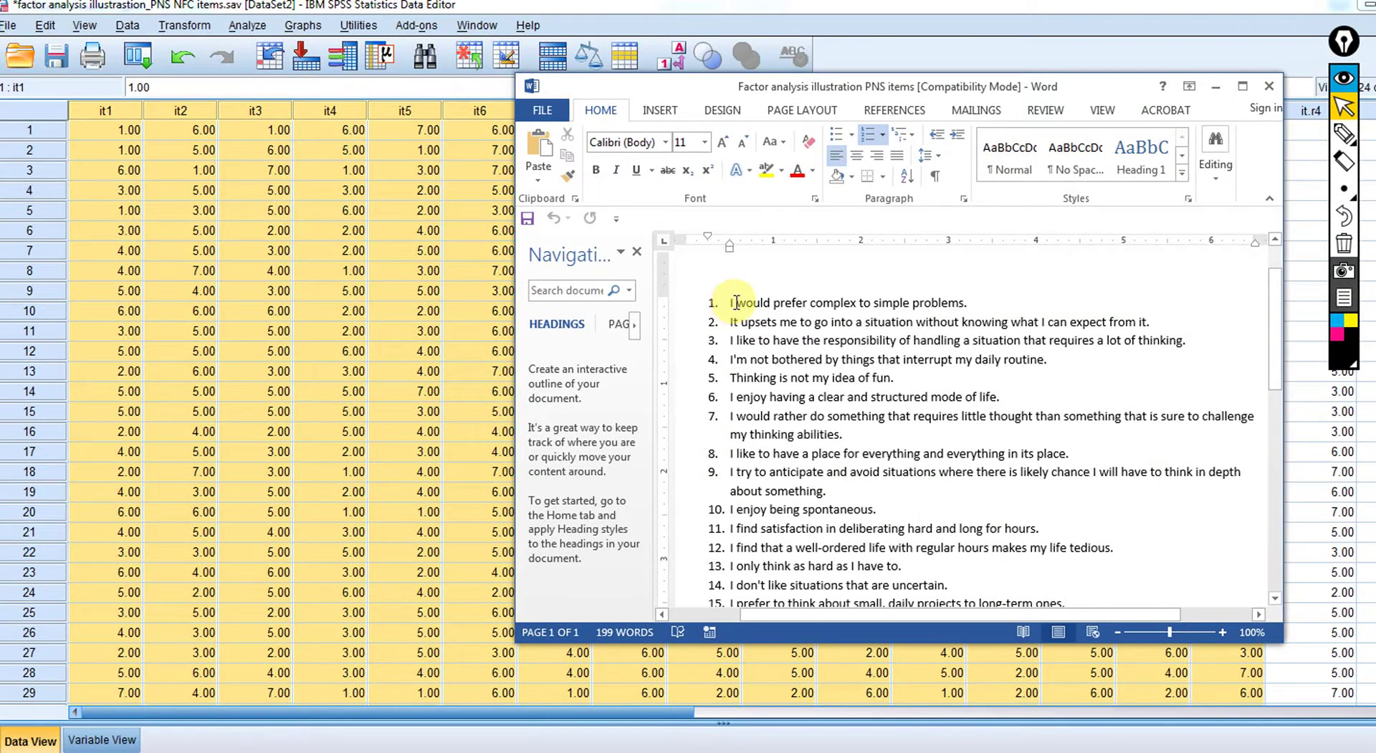
# Step: Examine the wording of the questionnaire statements in the Word document, highlighting items 1, 2, 4 and 5
pyautogui.moveTo(732, 302); pyautogui.dragTo(964, 303)
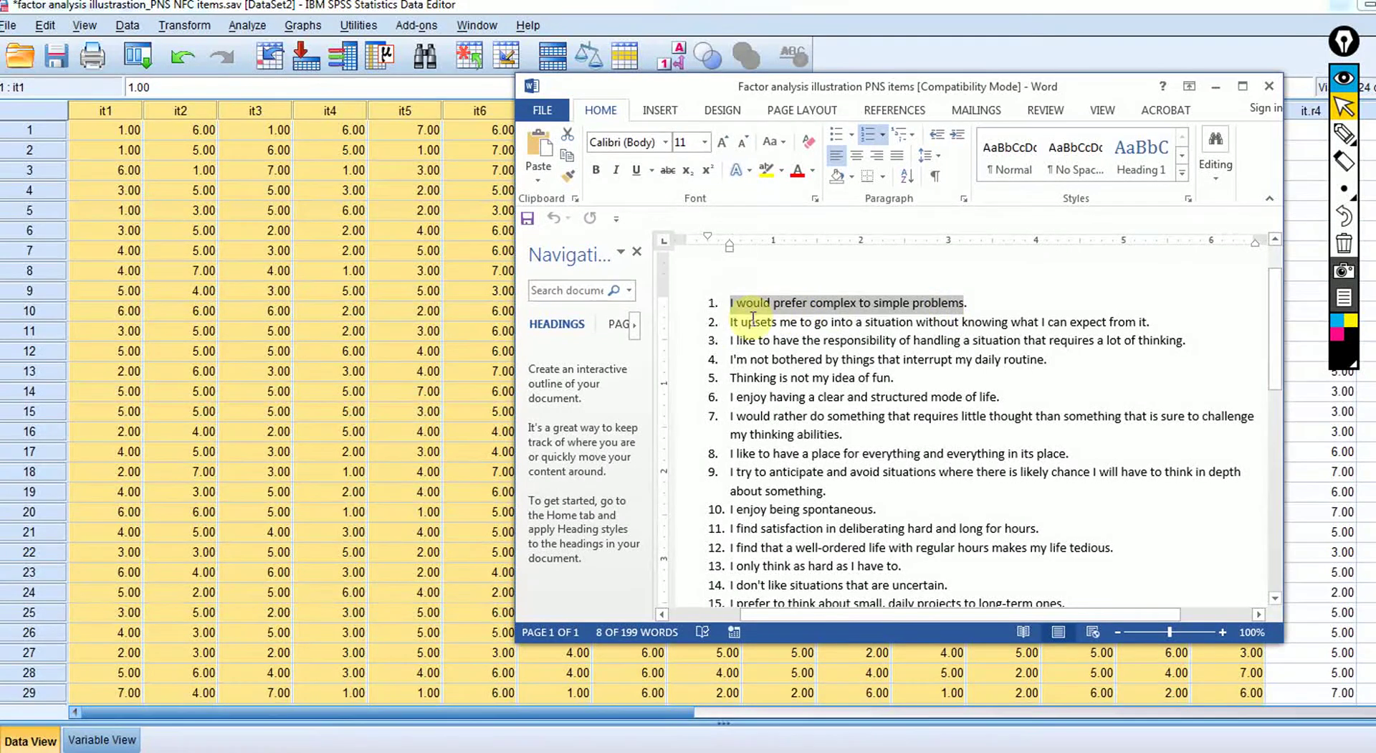
pyautogui.moveTo(729, 323); pyautogui.dragTo(1142, 321)
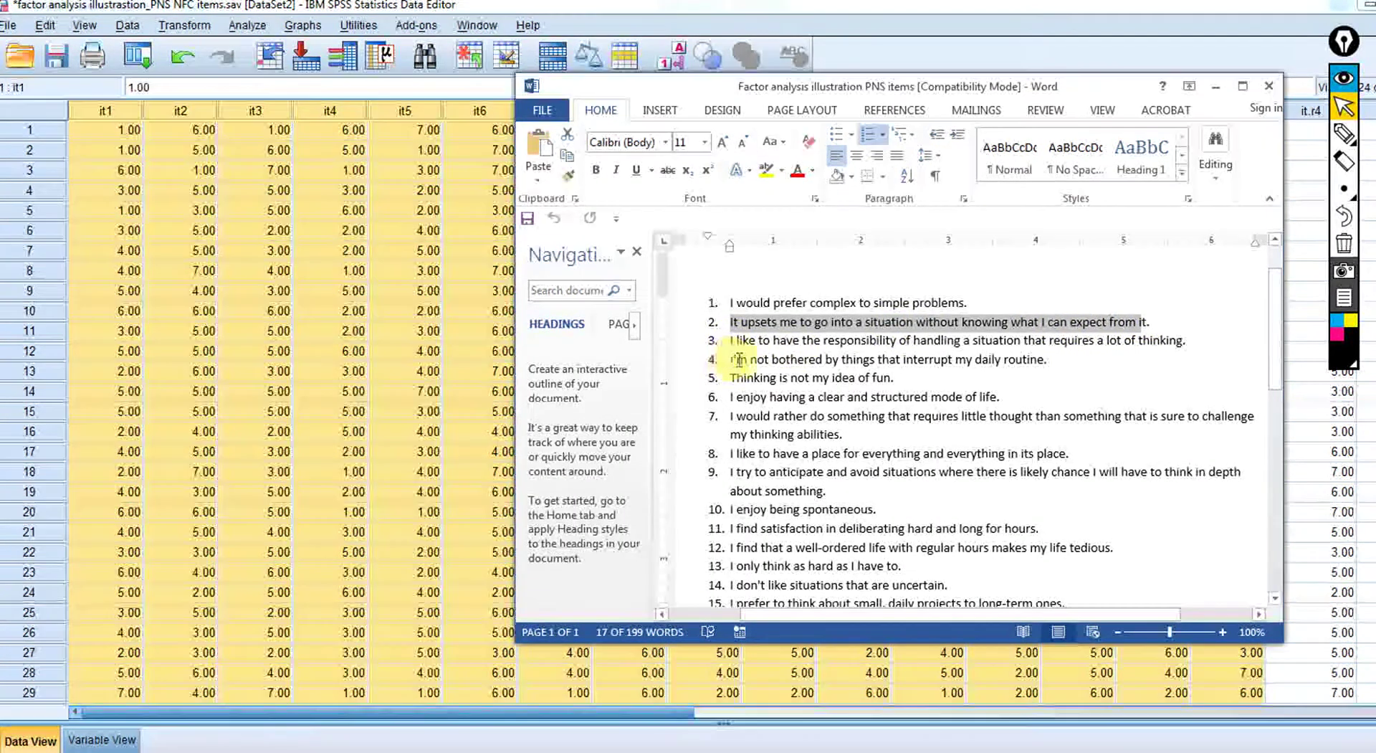
pyautogui.moveTo(731, 359); pyautogui.dragTo(1047, 359)
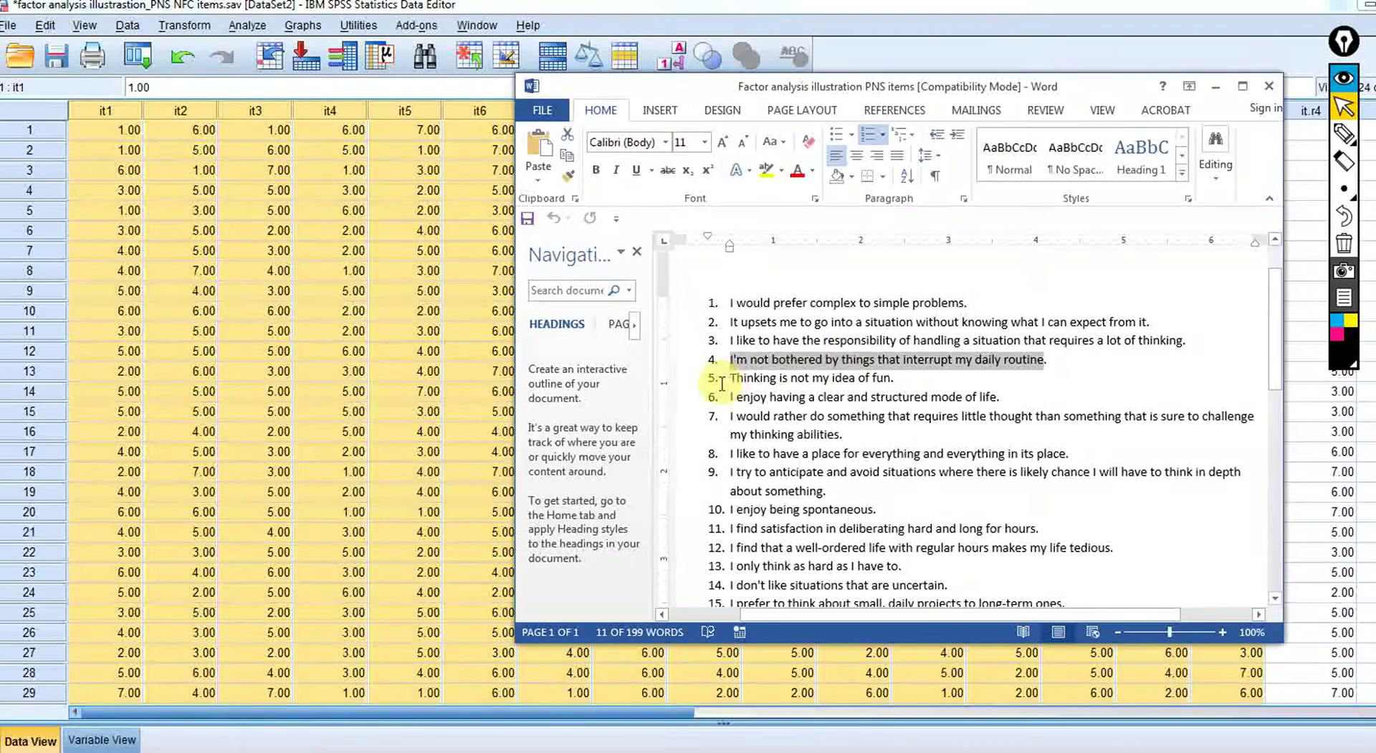
pyautogui.moveTo(731, 379); pyautogui.dragTo(896, 378)
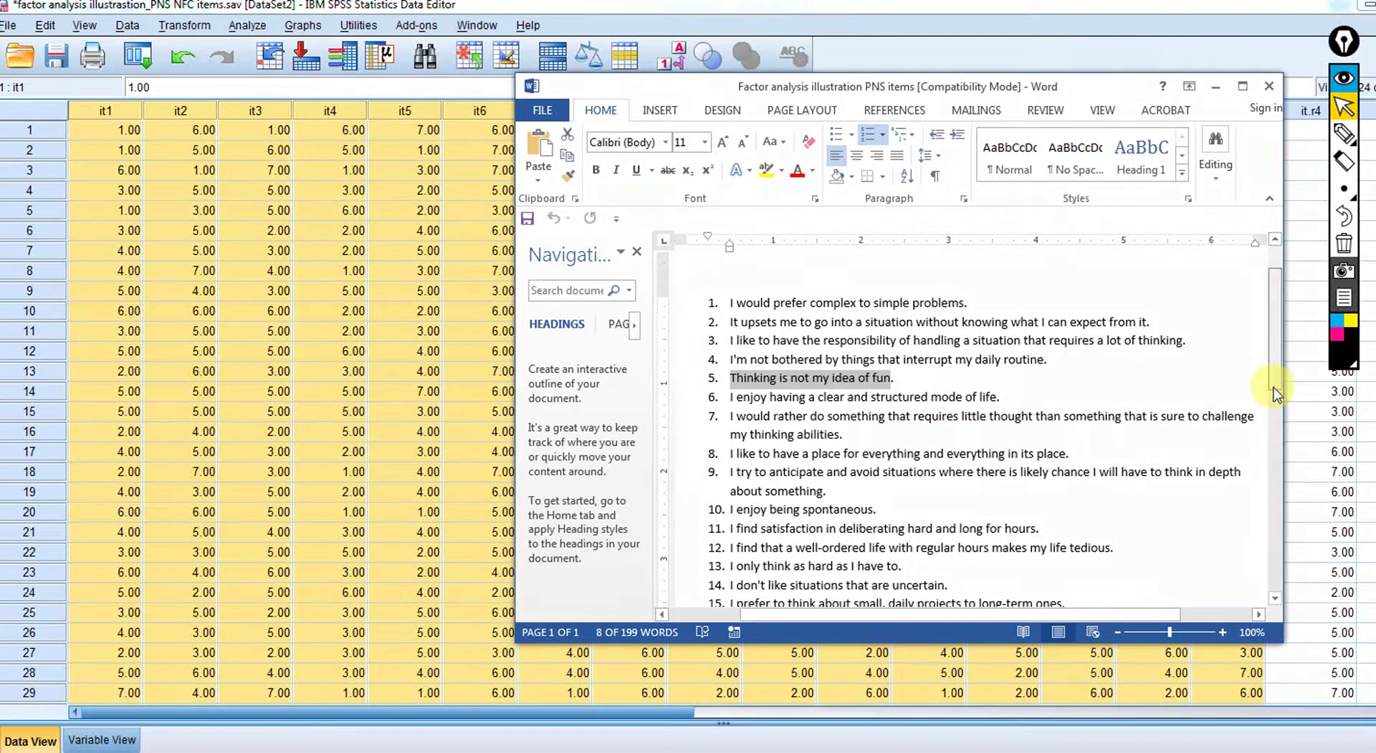
pyautogui.scroll(-5, 1274, 393)
pyautogui.scroll(5, 1279, 388)
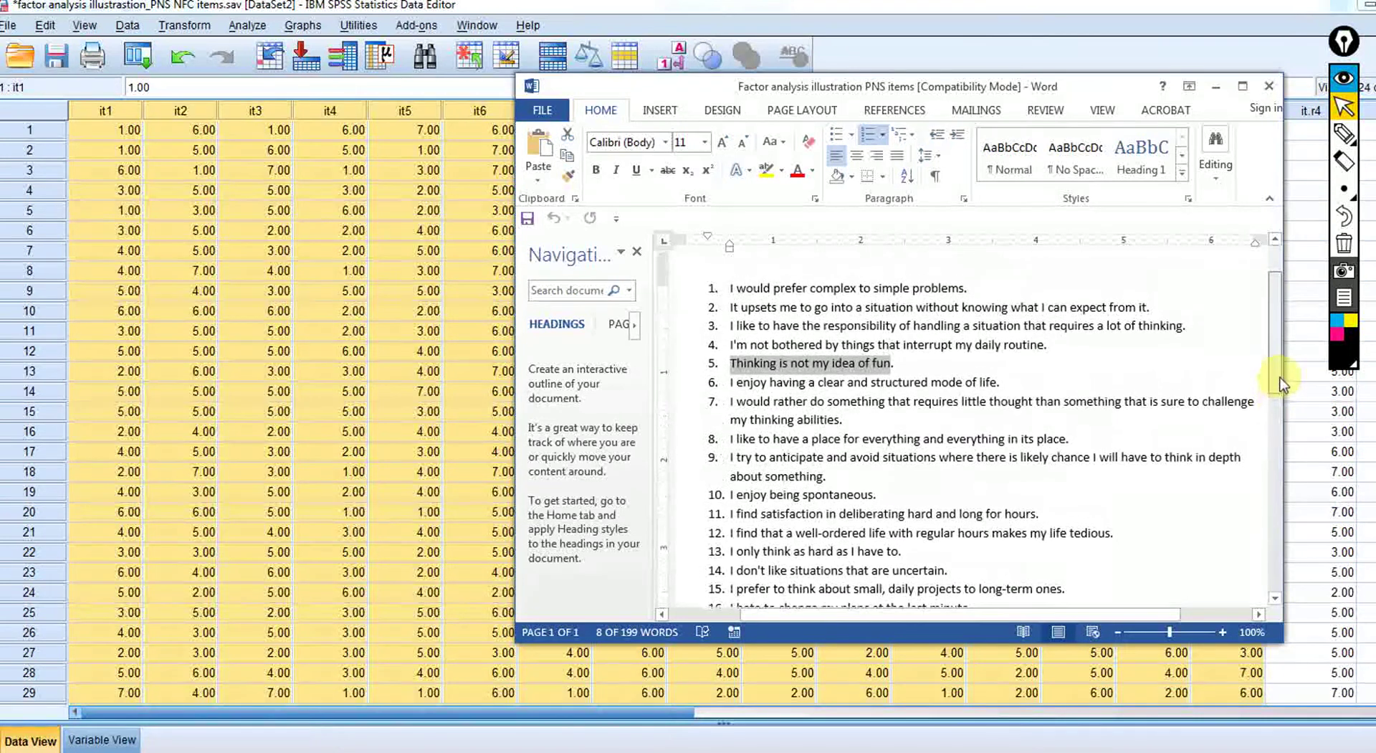
pyautogui.click(1038, 370)
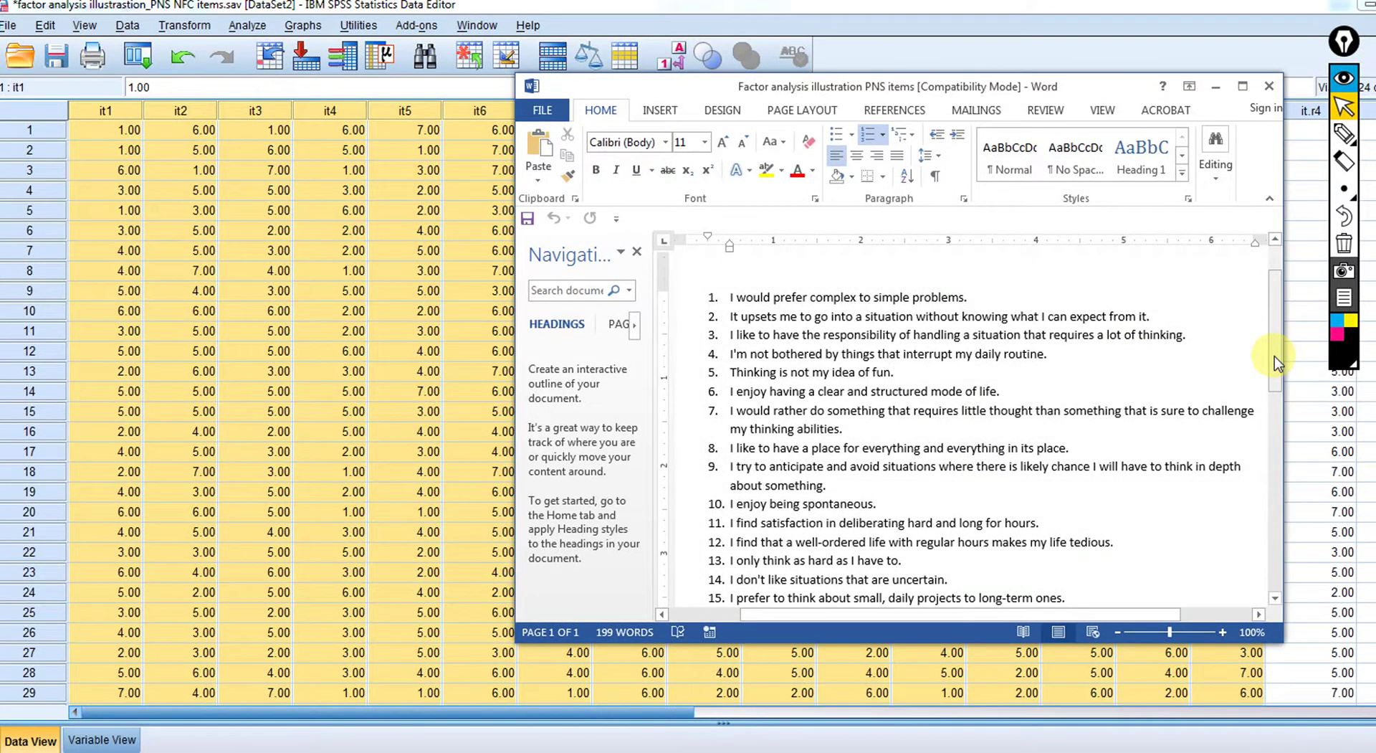
pyautogui.moveTo(1278, 362)
pyautogui.mouseDown()
pyautogui.moveTo(1278, 381)
pyautogui.moveTo(1278, 369)
pyautogui.mouseUp()
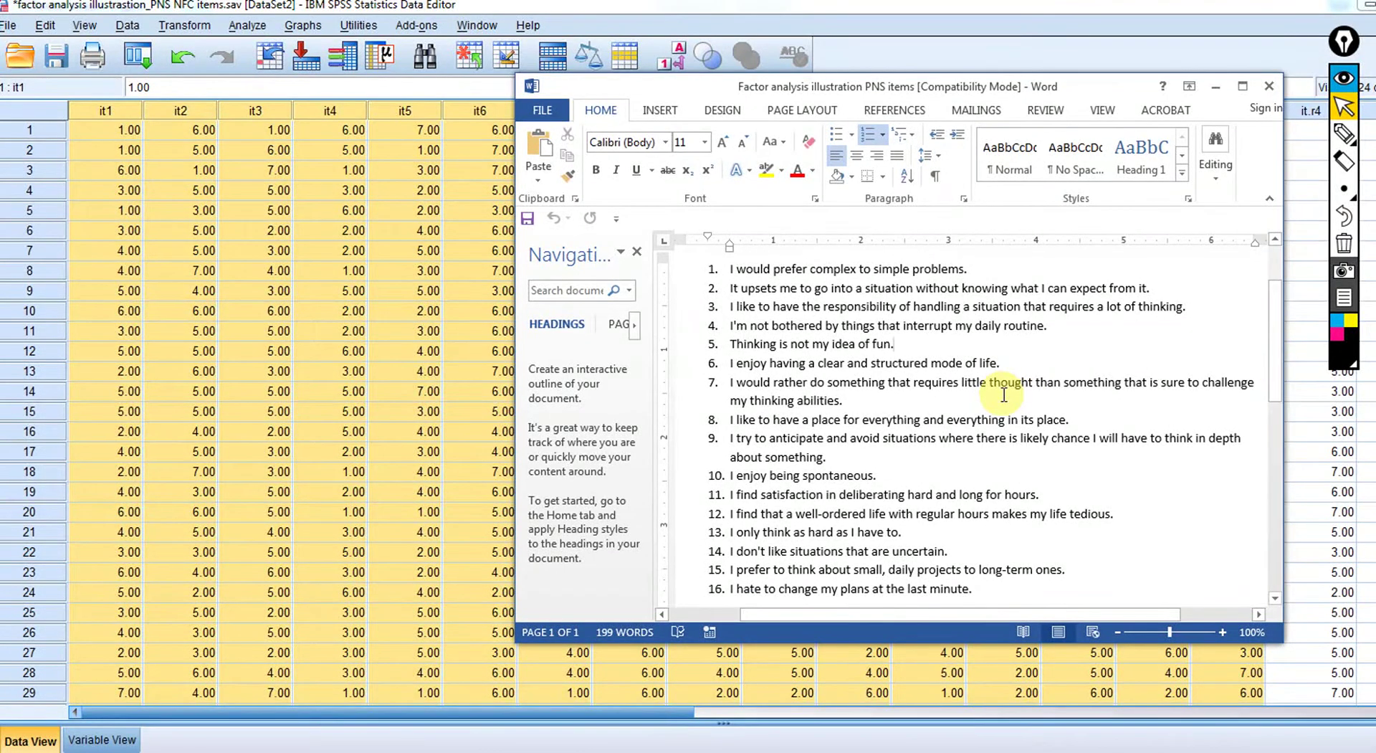
# Step: Switch back to the SPSS data and highlight the it4 column
pyautogui.click(430, 336)
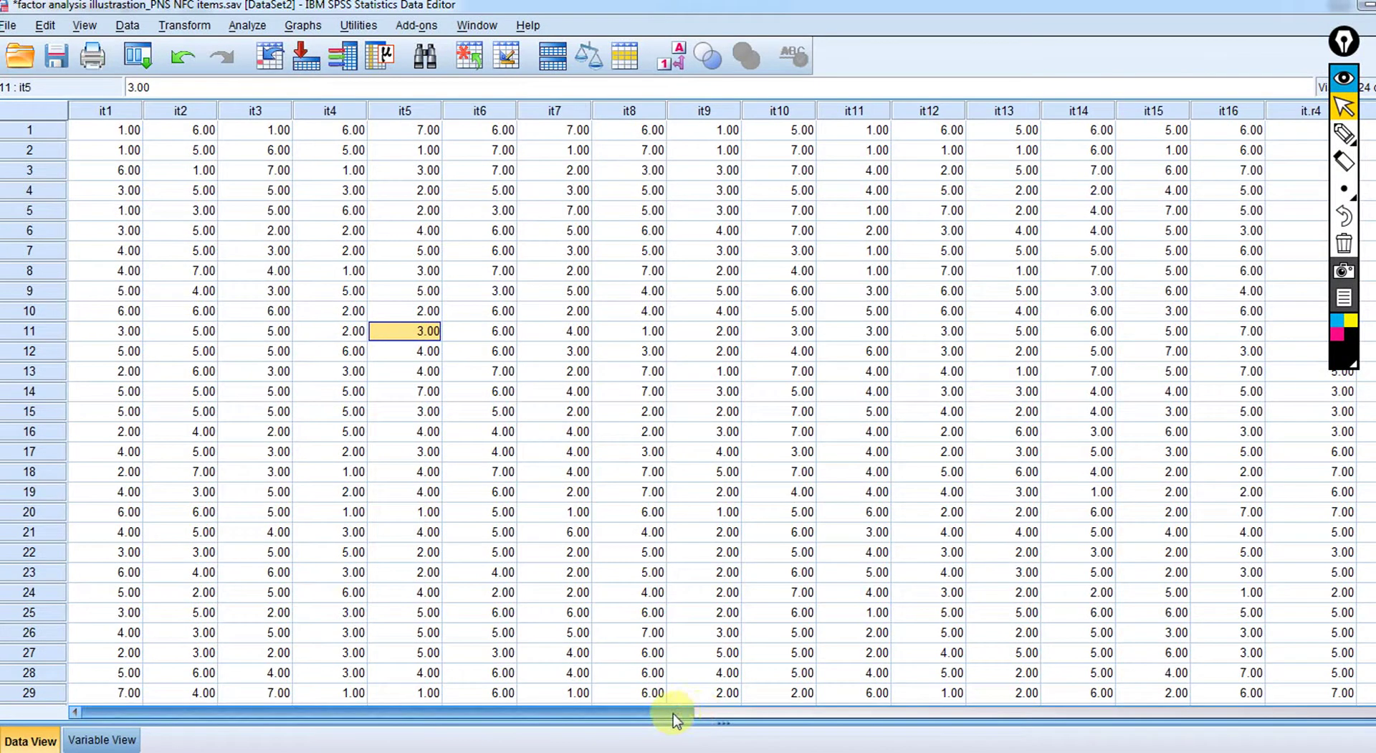
pyautogui.moveTo(673, 717); pyautogui.dragTo(674, 717)
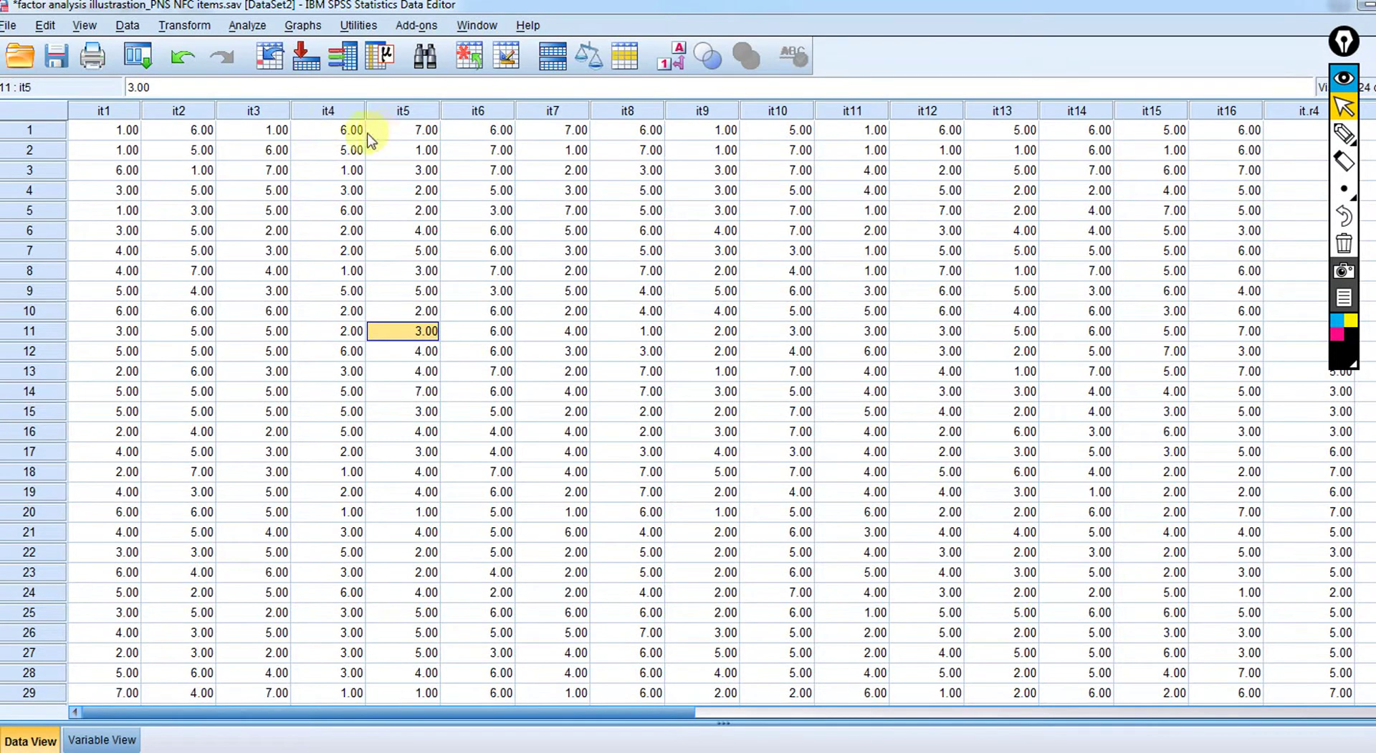
pyautogui.click(330, 111)
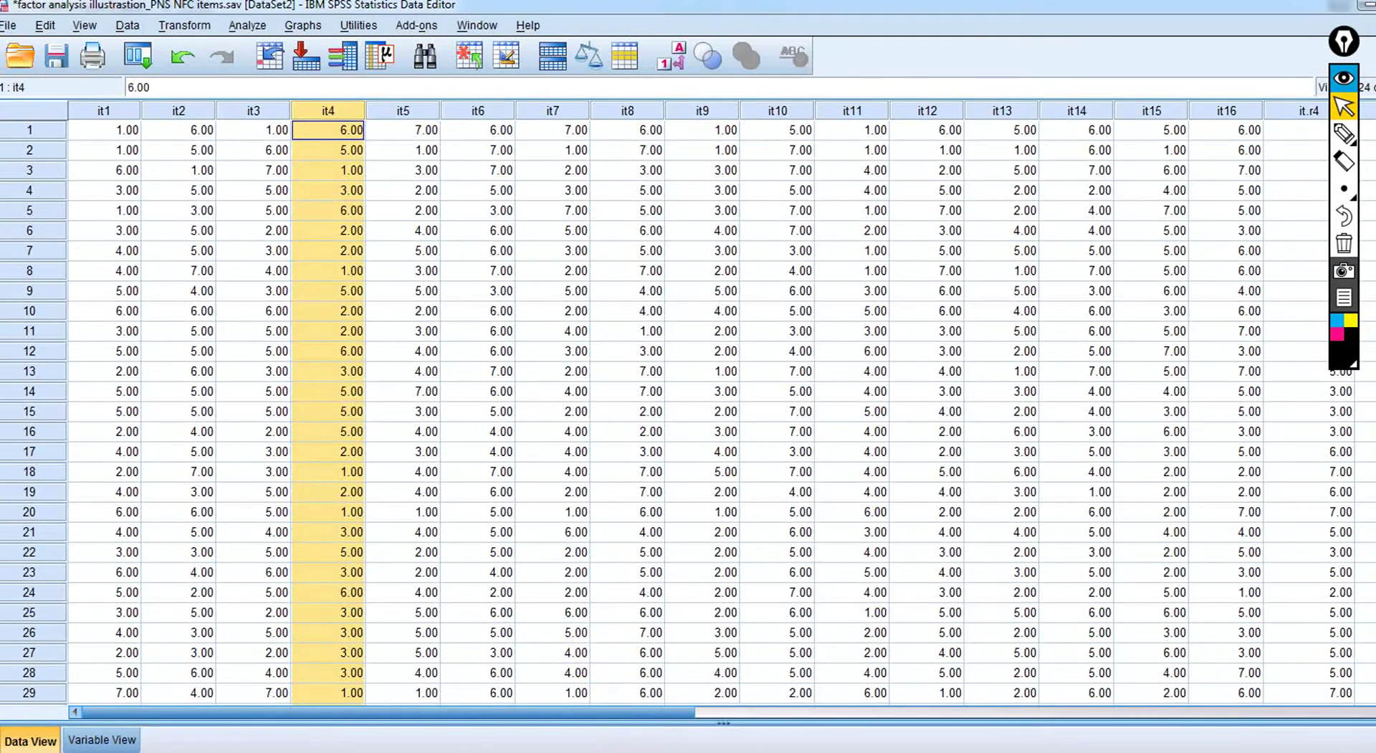
# Step: Switch to the Word item list and examine the wording of items 4, 5, 7, 9 and 10
pyautogui.hotkey('alt', 'Tab')
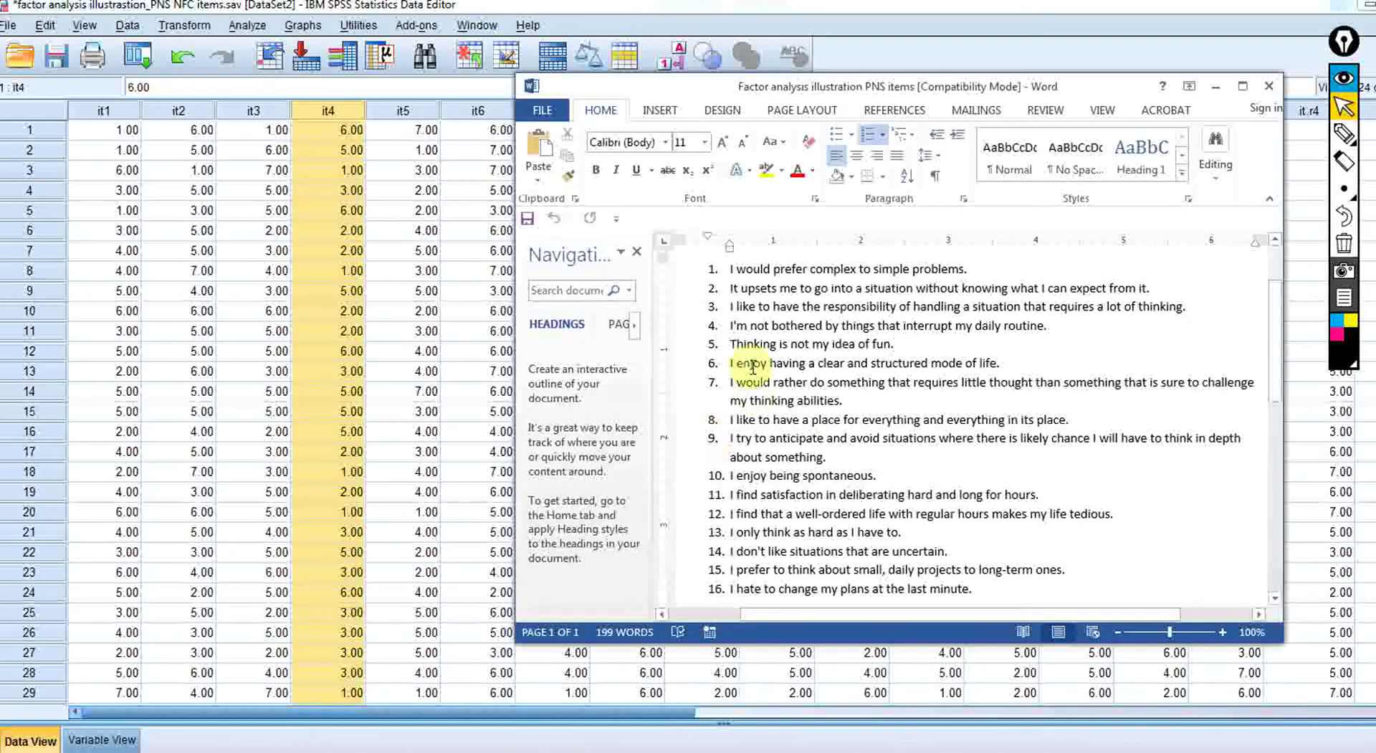
pyautogui.moveTo(729, 327); pyautogui.dragTo(901, 326)
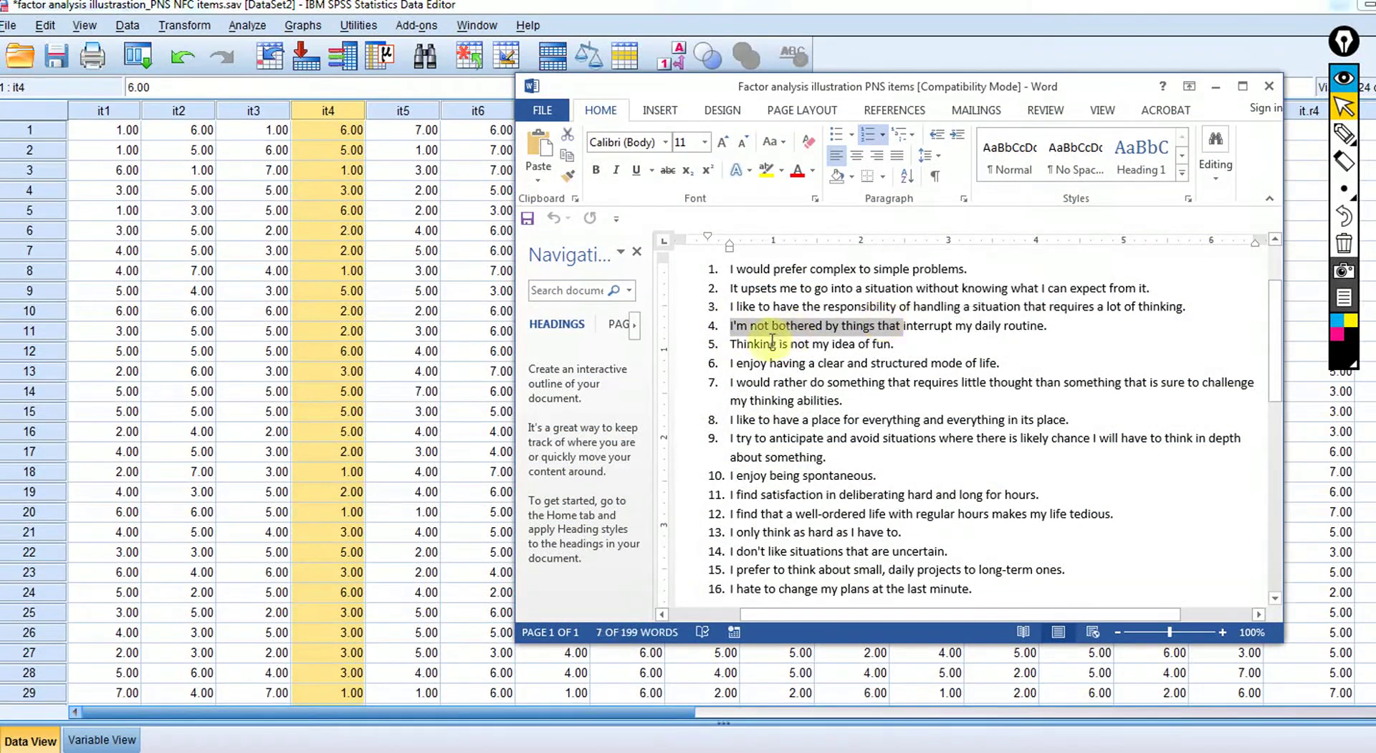
pyautogui.moveTo(752, 346); pyautogui.dragTo(810, 345)
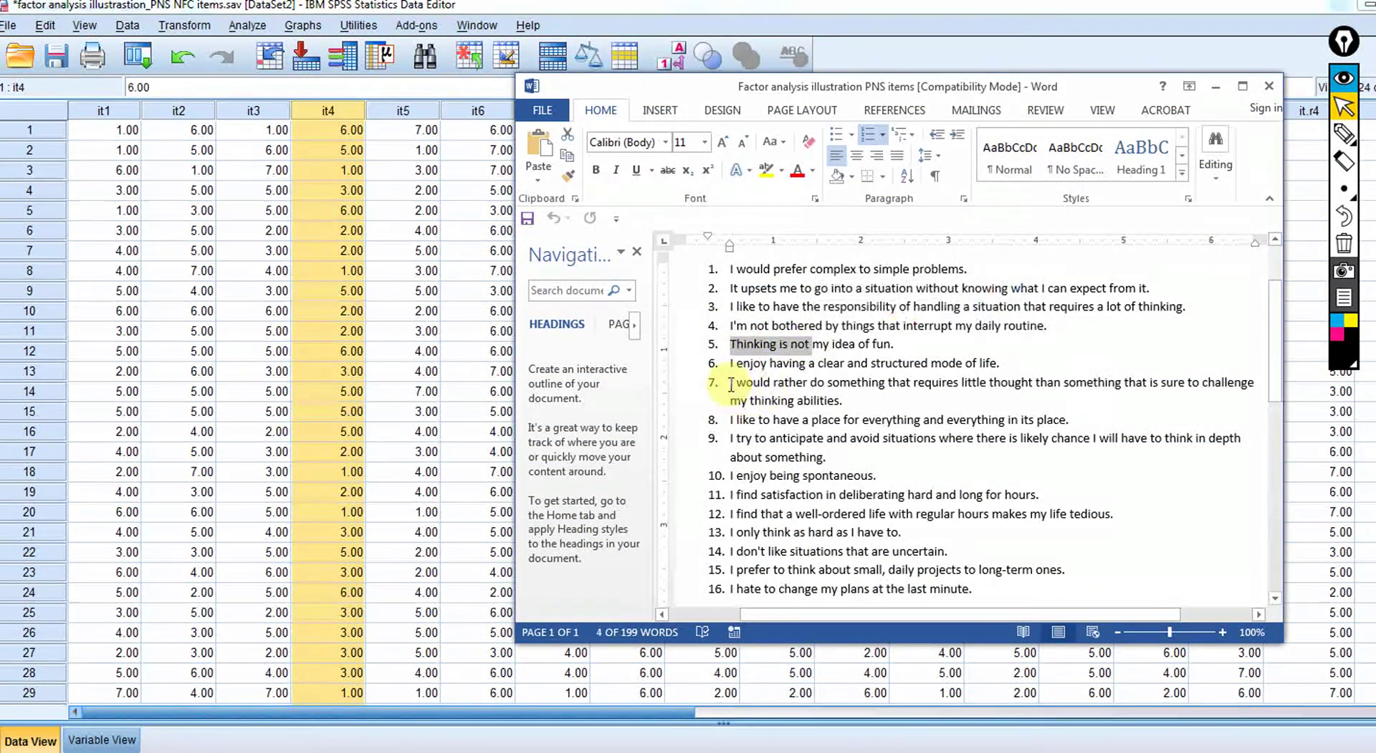
pyautogui.moveTo(731, 382); pyautogui.dragTo(843, 400)
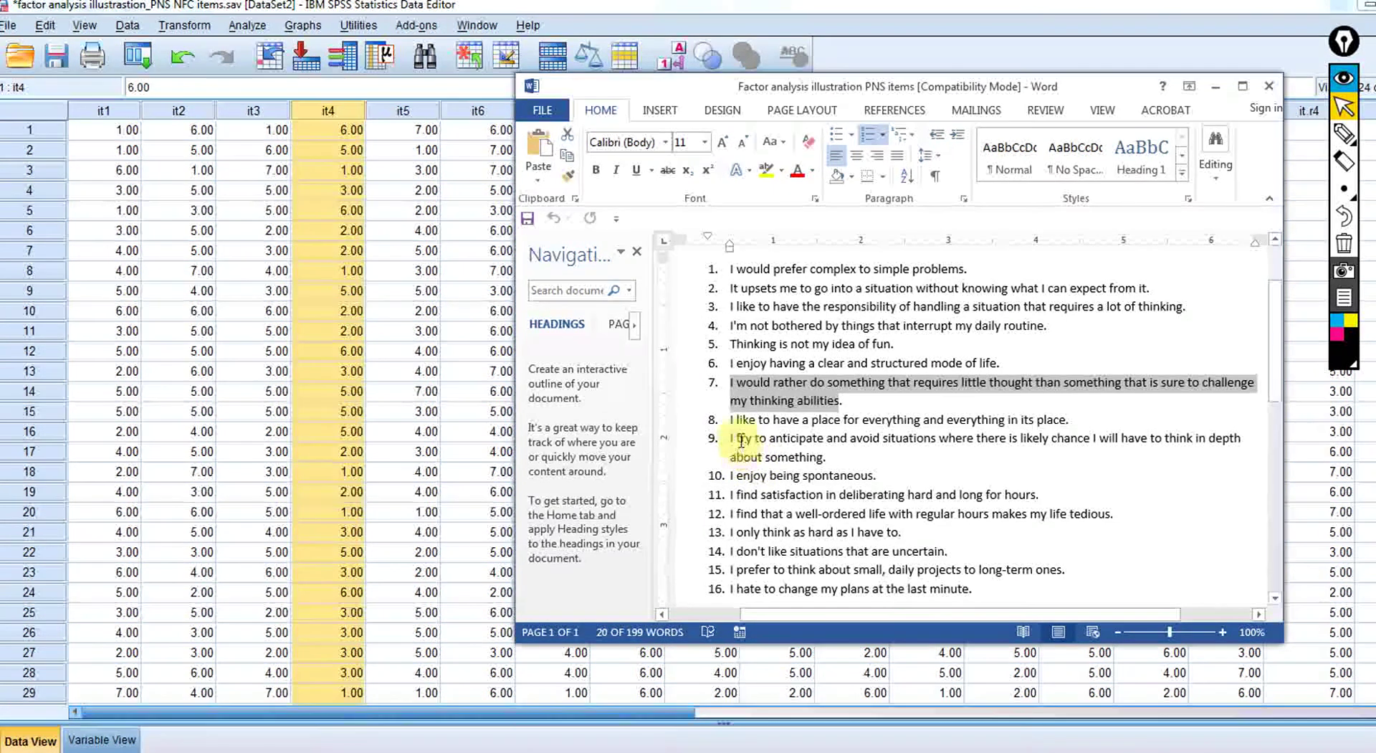
pyautogui.click(743, 444)
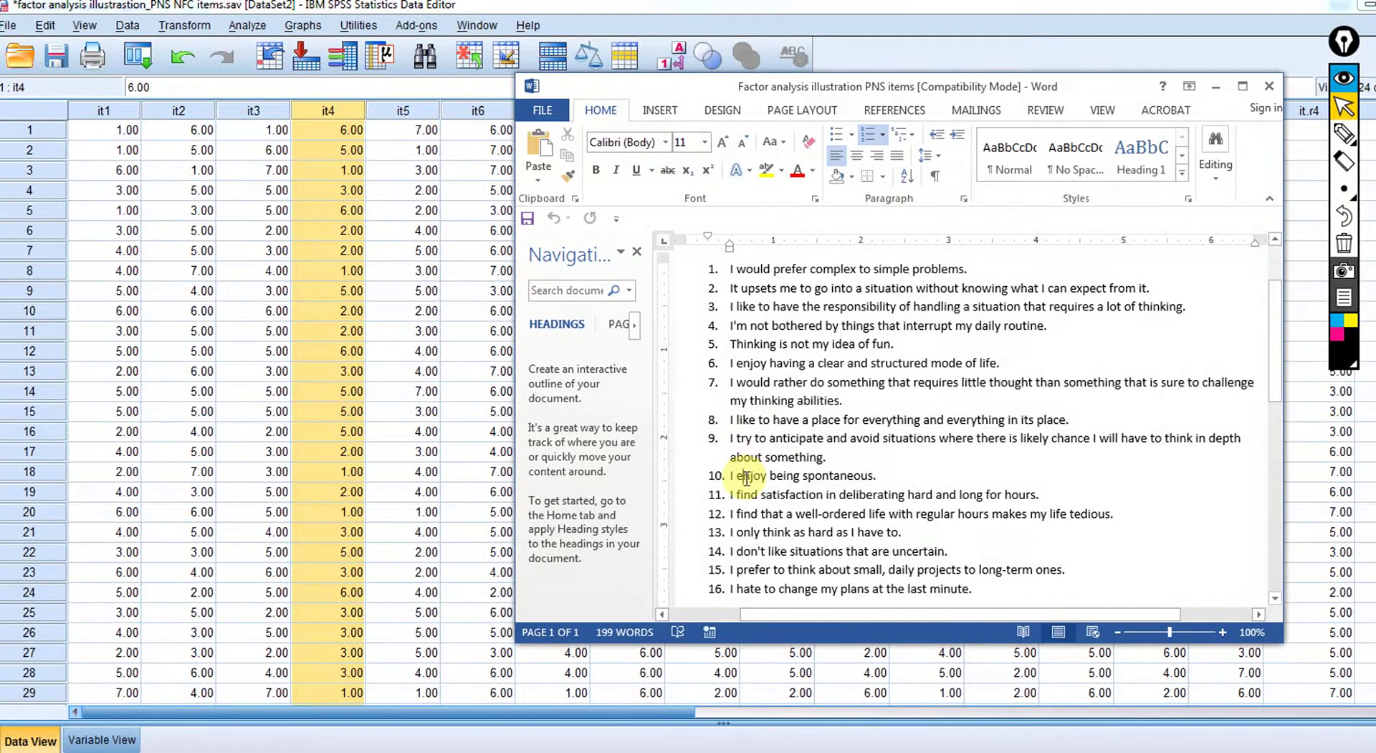
pyautogui.click(742, 476)
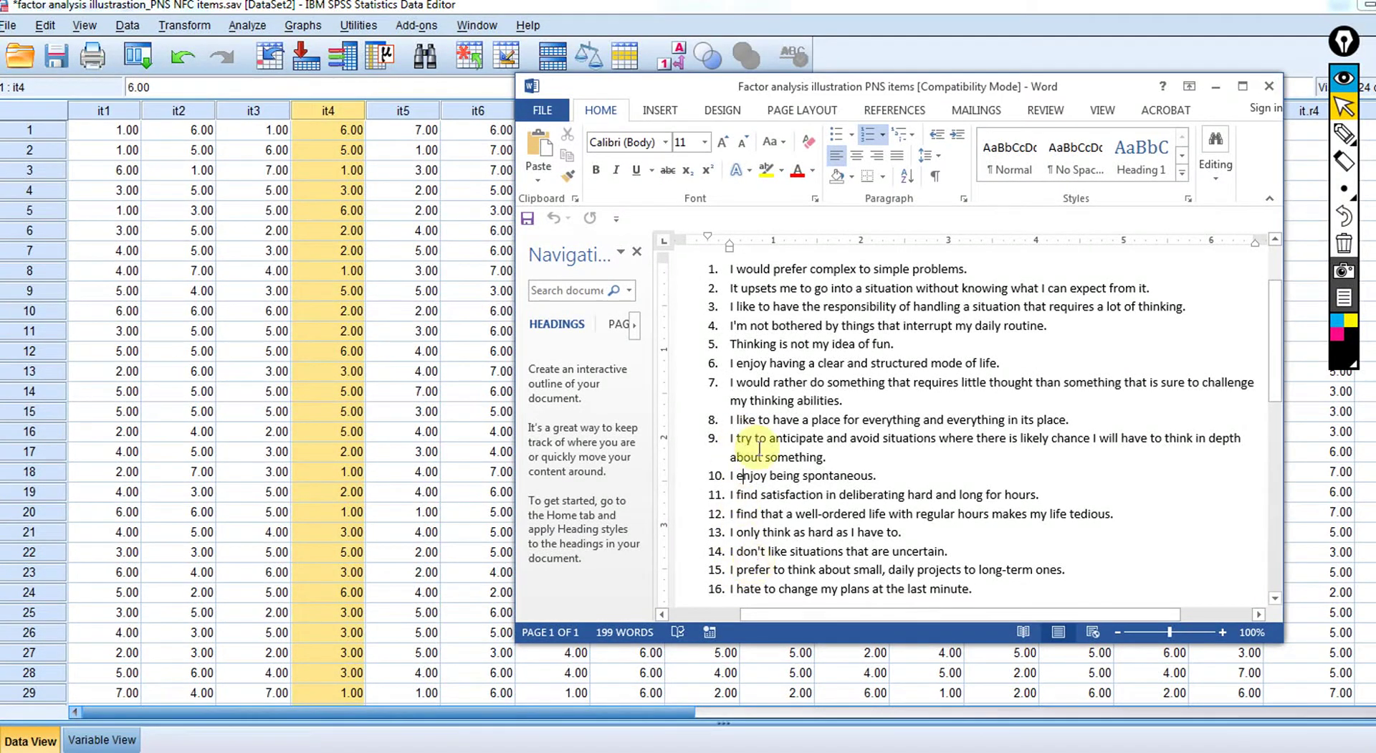
# Step: Review the recoded variables it.r4 to it.r15 in SPSS, highlighting it.r4 and checking it against the Word item list
pyautogui.moveTo(614, 712); pyautogui.dragTo(867, 720)
pyautogui.moveTo(907, 717); pyautogui.dragTo(1000, 733)
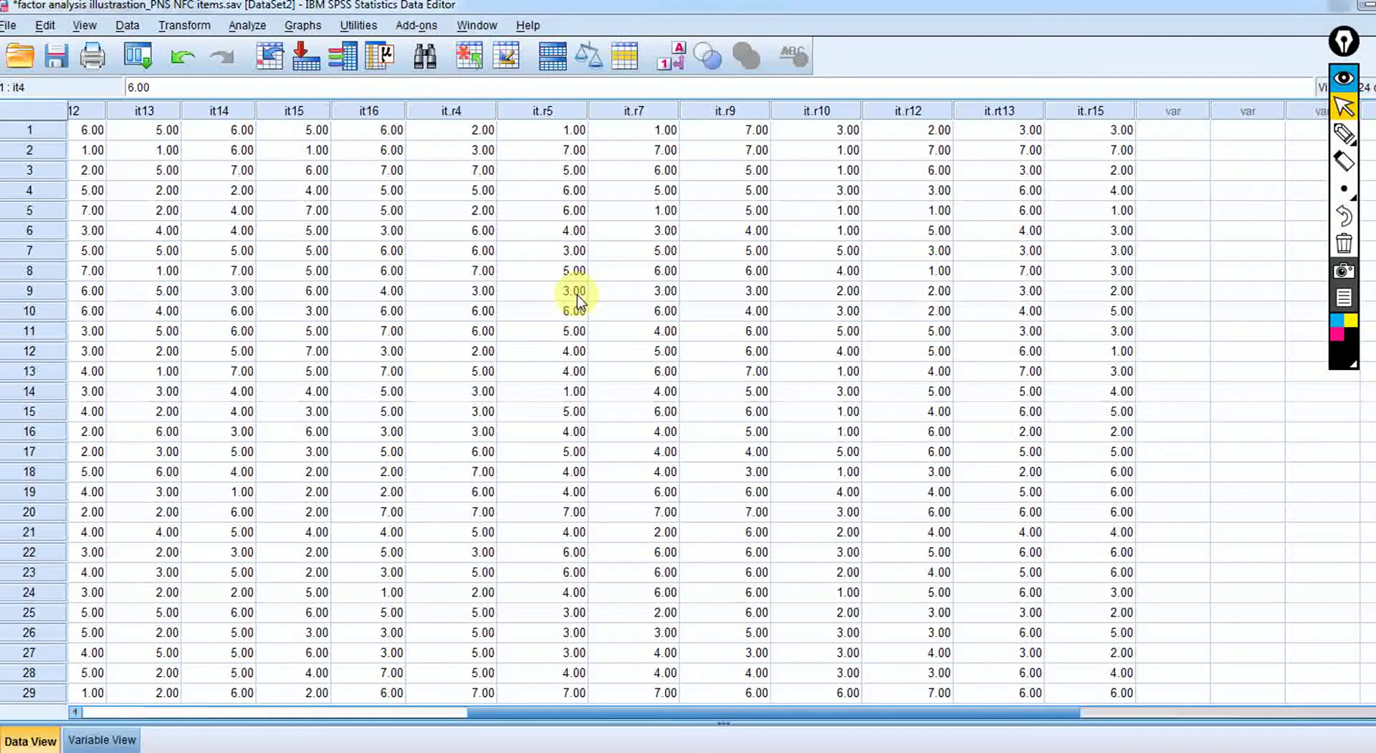
pyautogui.click(443, 112)
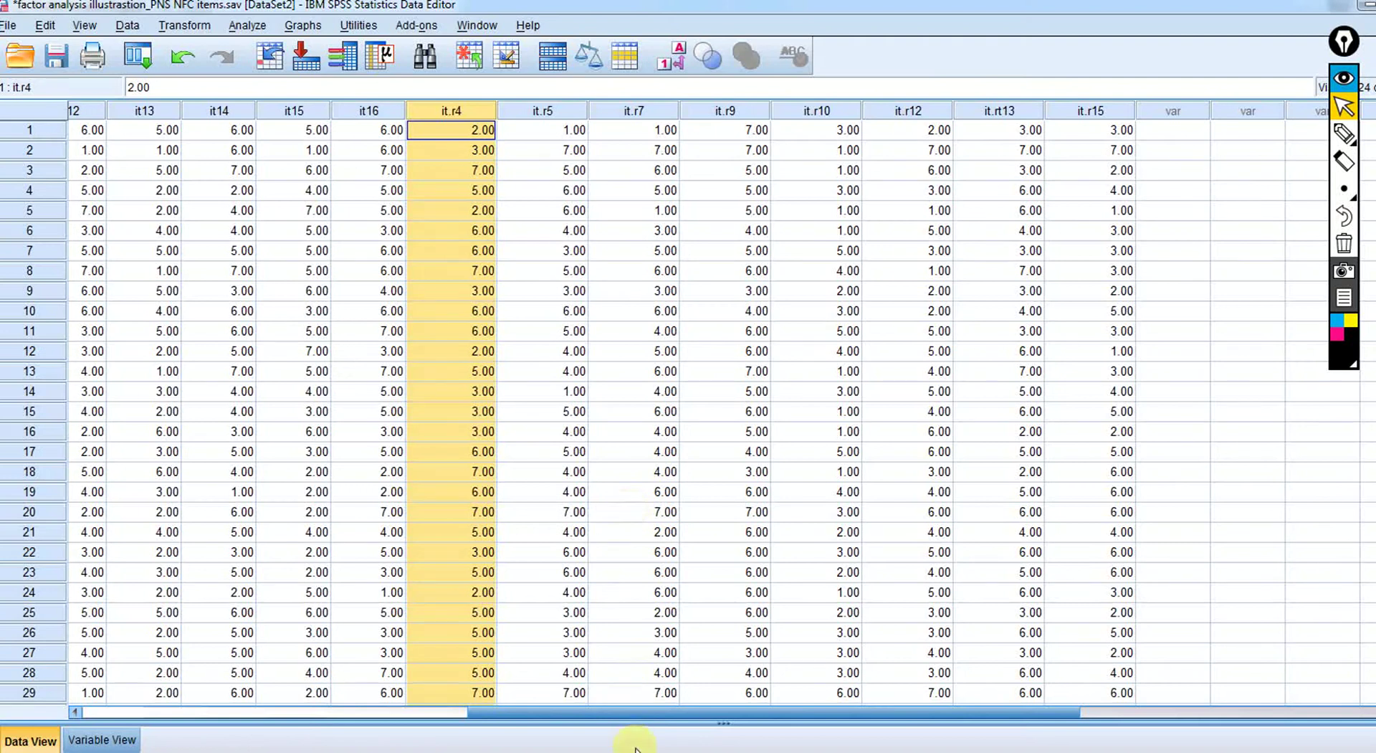
pyautogui.click(495, 751)
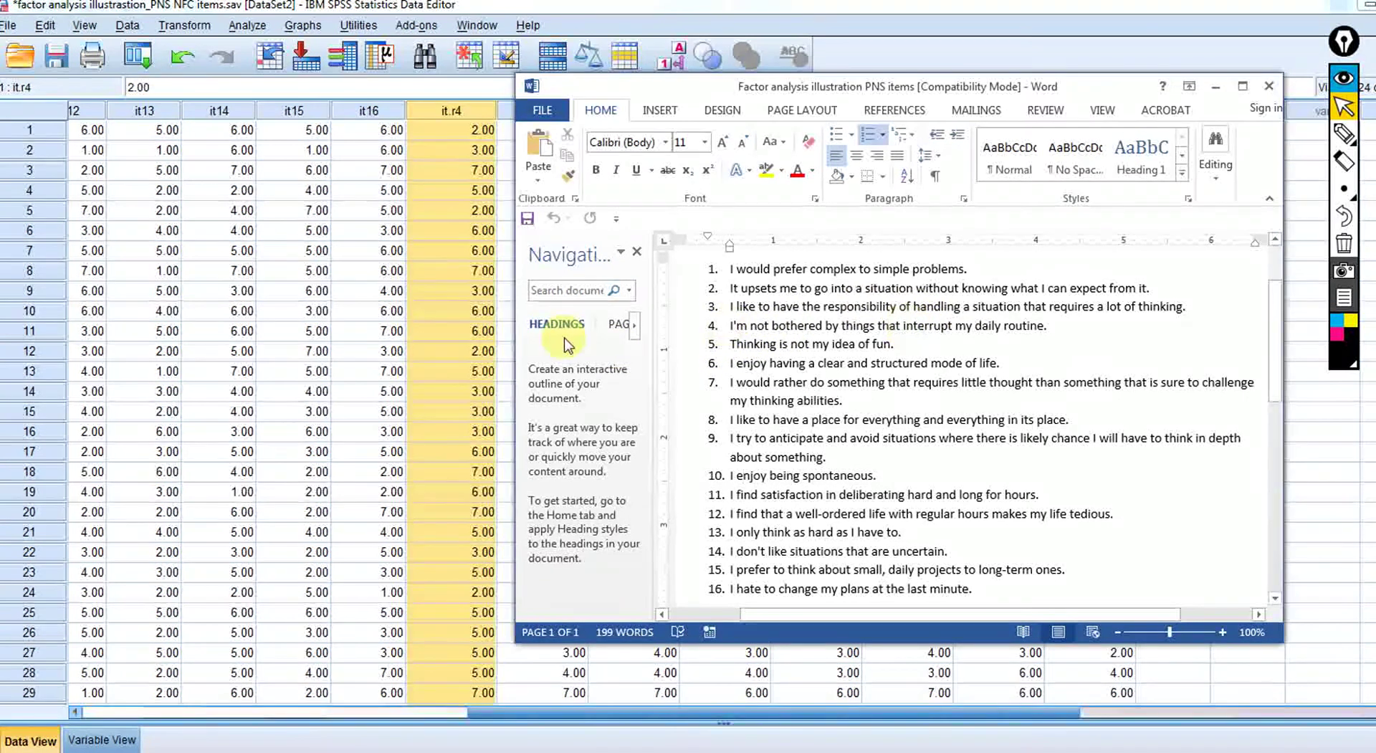
pyautogui.click(479, 275)
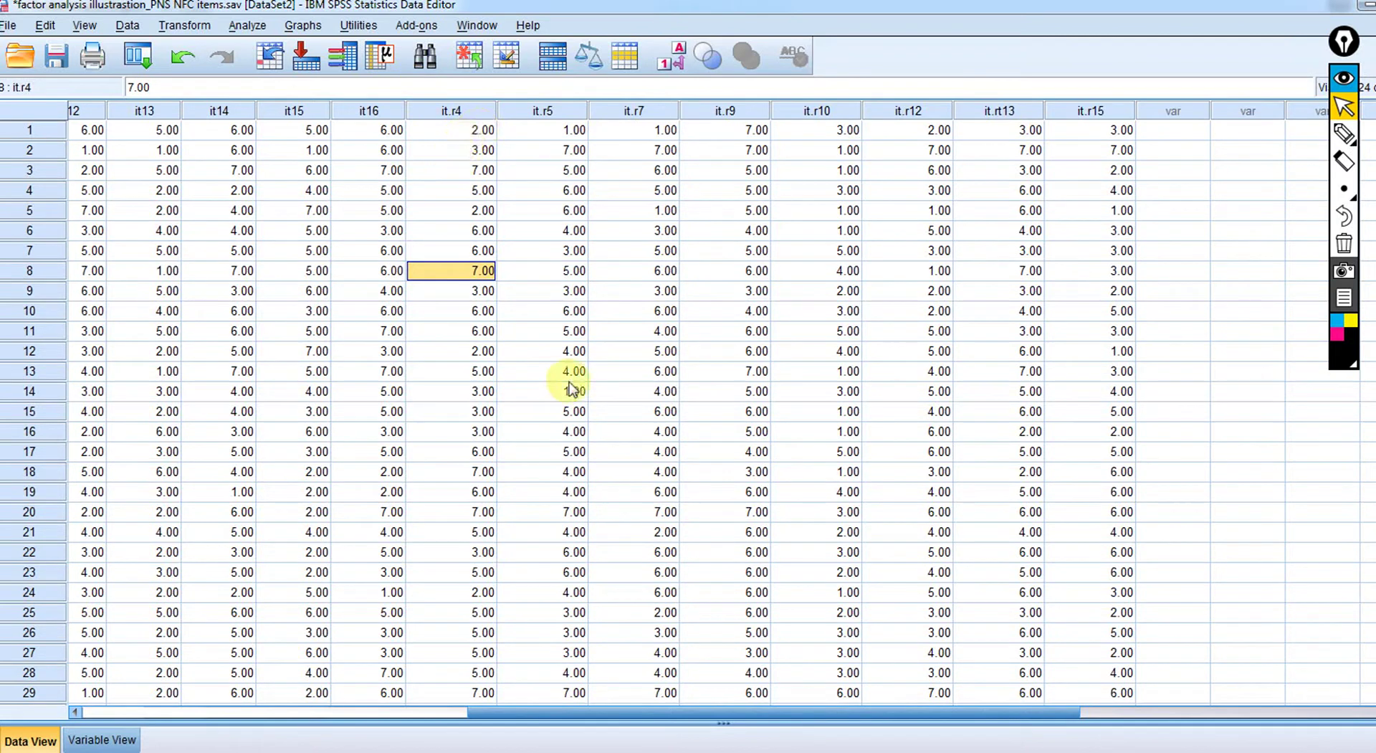
# Step: Start a Factor Analysis from the dimension reduction procedures and add it1, it2 and it3 as variables
pyautogui.moveTo(697, 712); pyautogui.dragTo(173, 720)
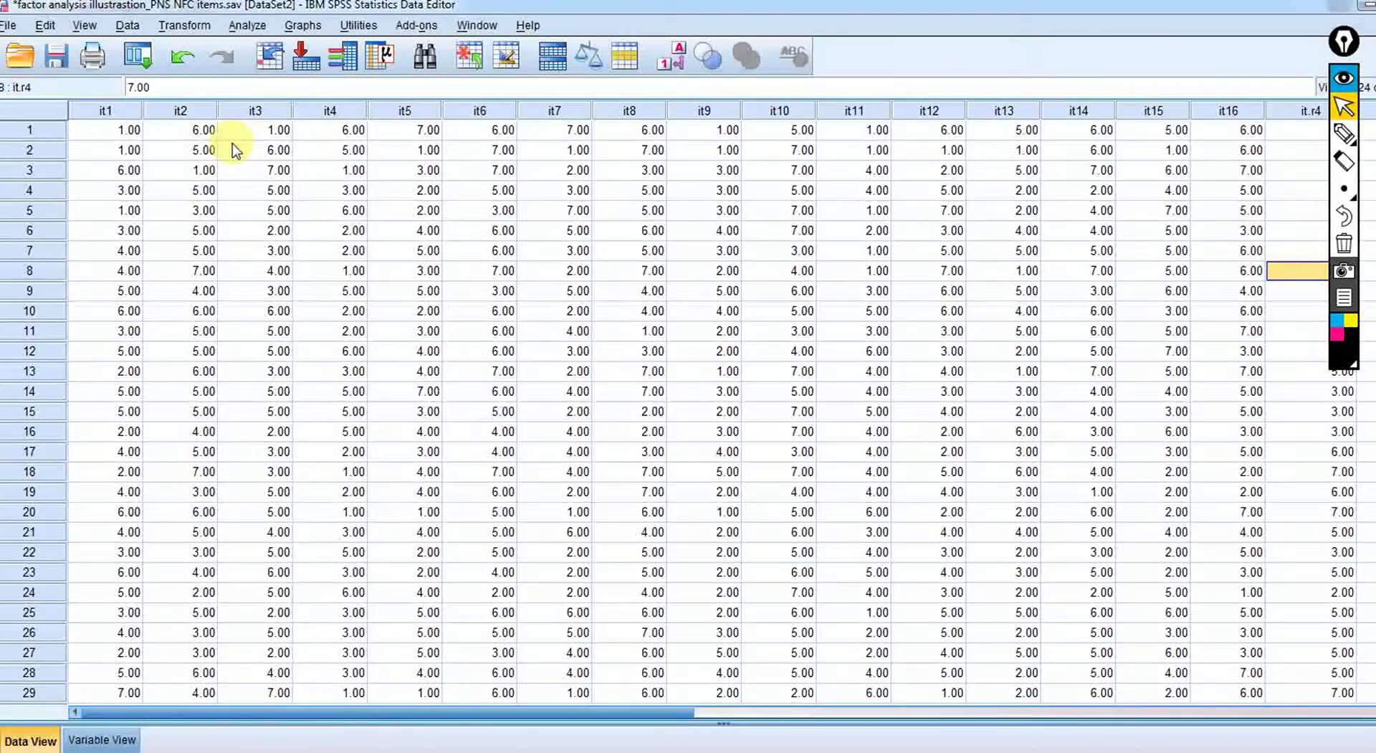
pyautogui.click(248, 28)
pyautogui.moveTo(374, 261)
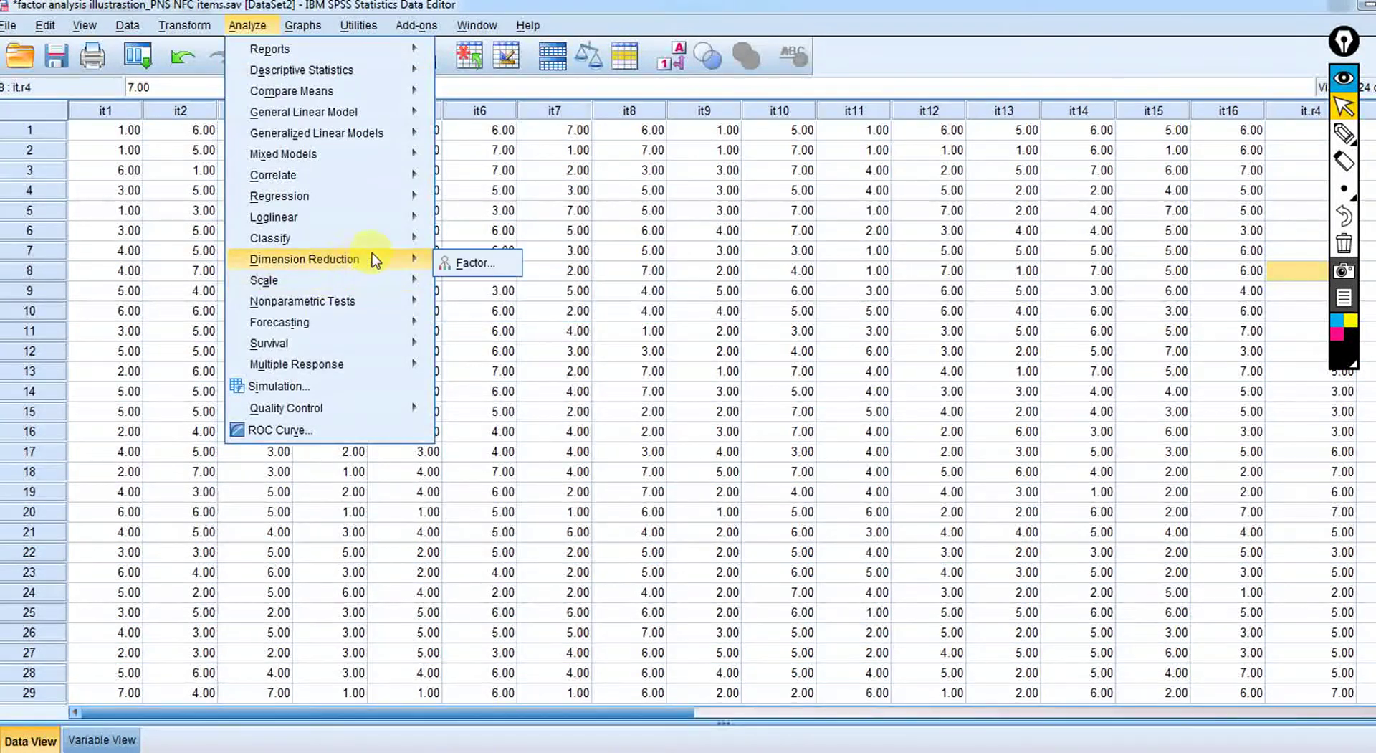
pyautogui.click(478, 271)
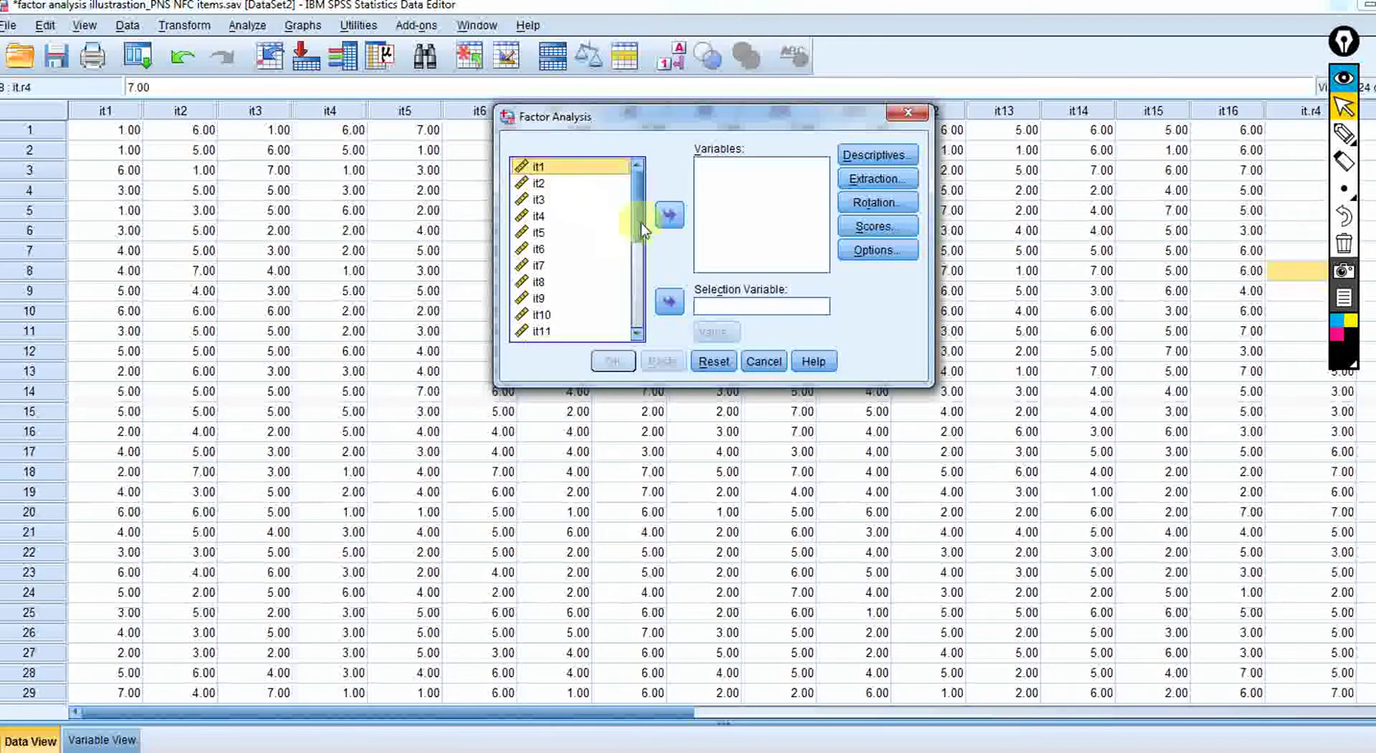
pyautogui.click(668, 214)
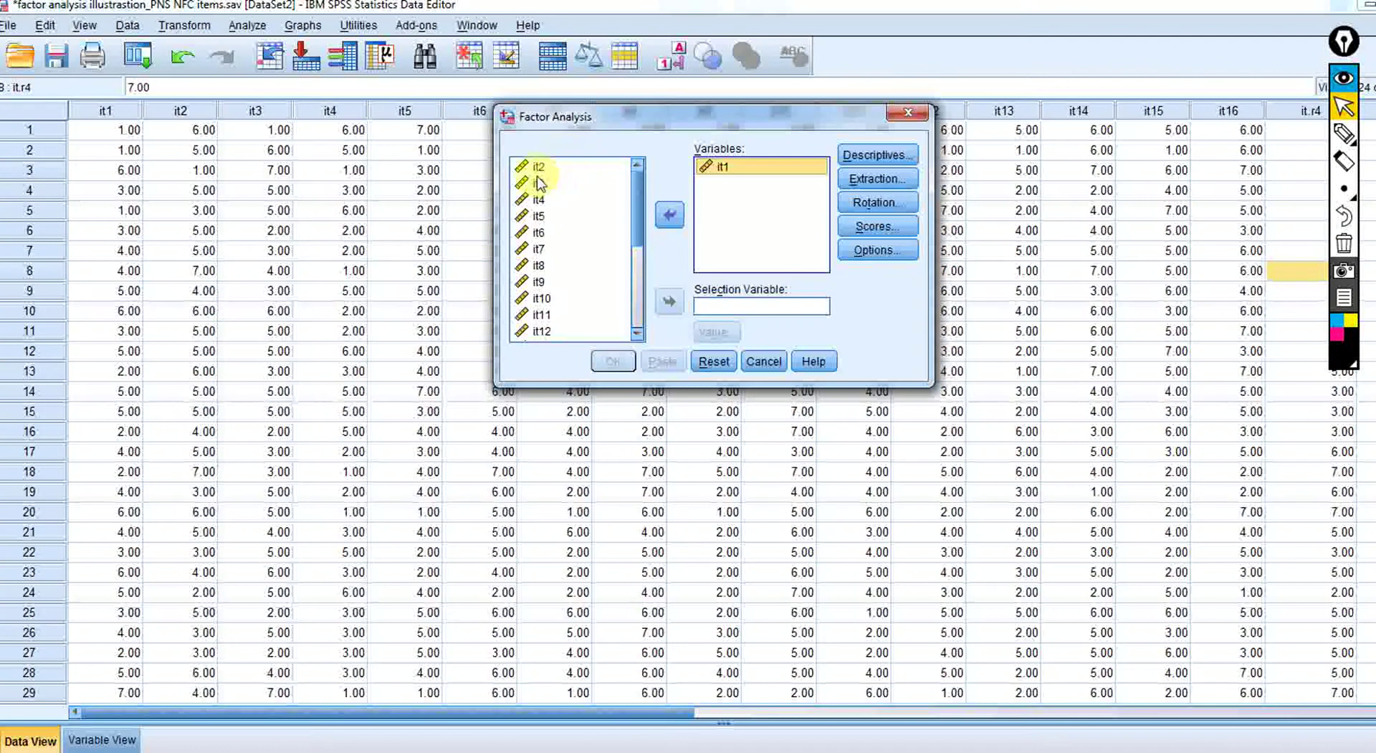
pyautogui.click(539, 169)
pyautogui.click(669, 214)
pyautogui.click(539, 167)
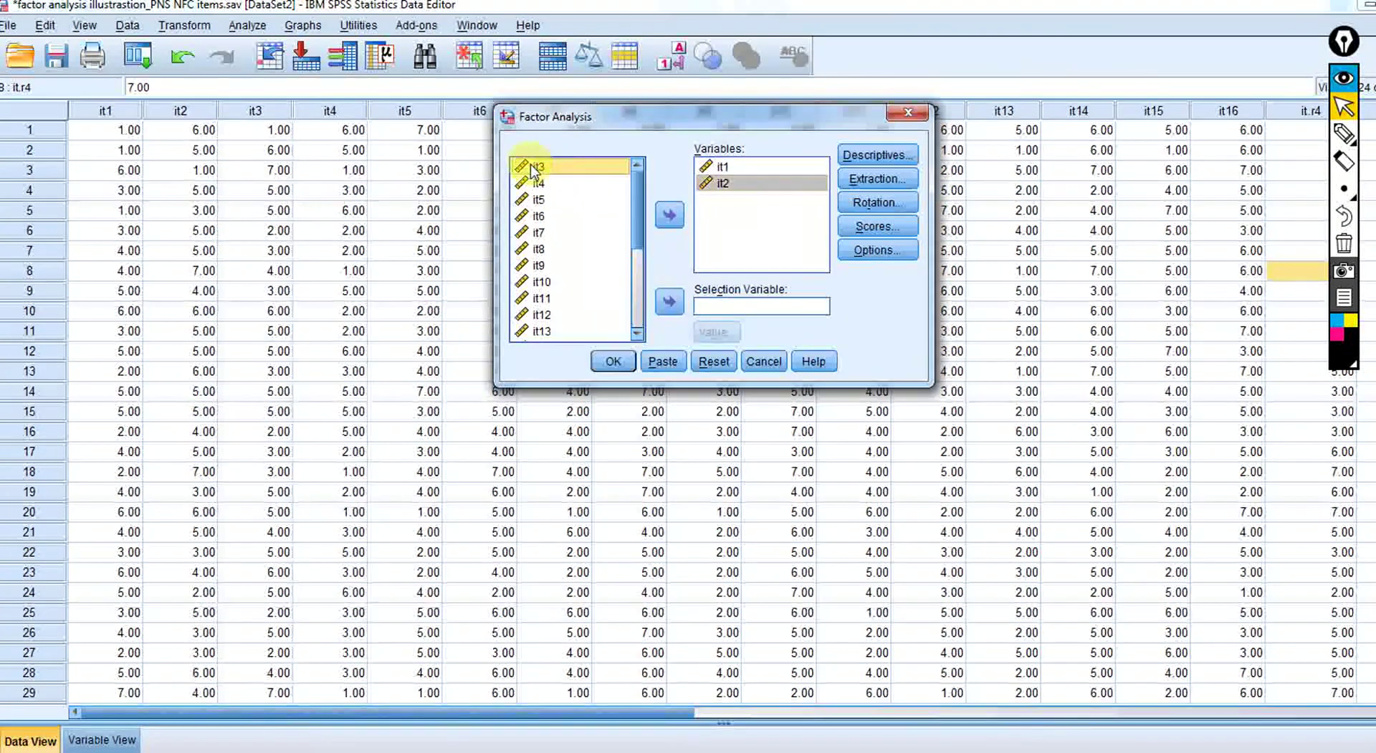
pyautogui.click(669, 215)
# Step: Add the recoded items it.r4 and it.r5 to the factor analysis variables
pyautogui.scroll(-4, 633, 217)
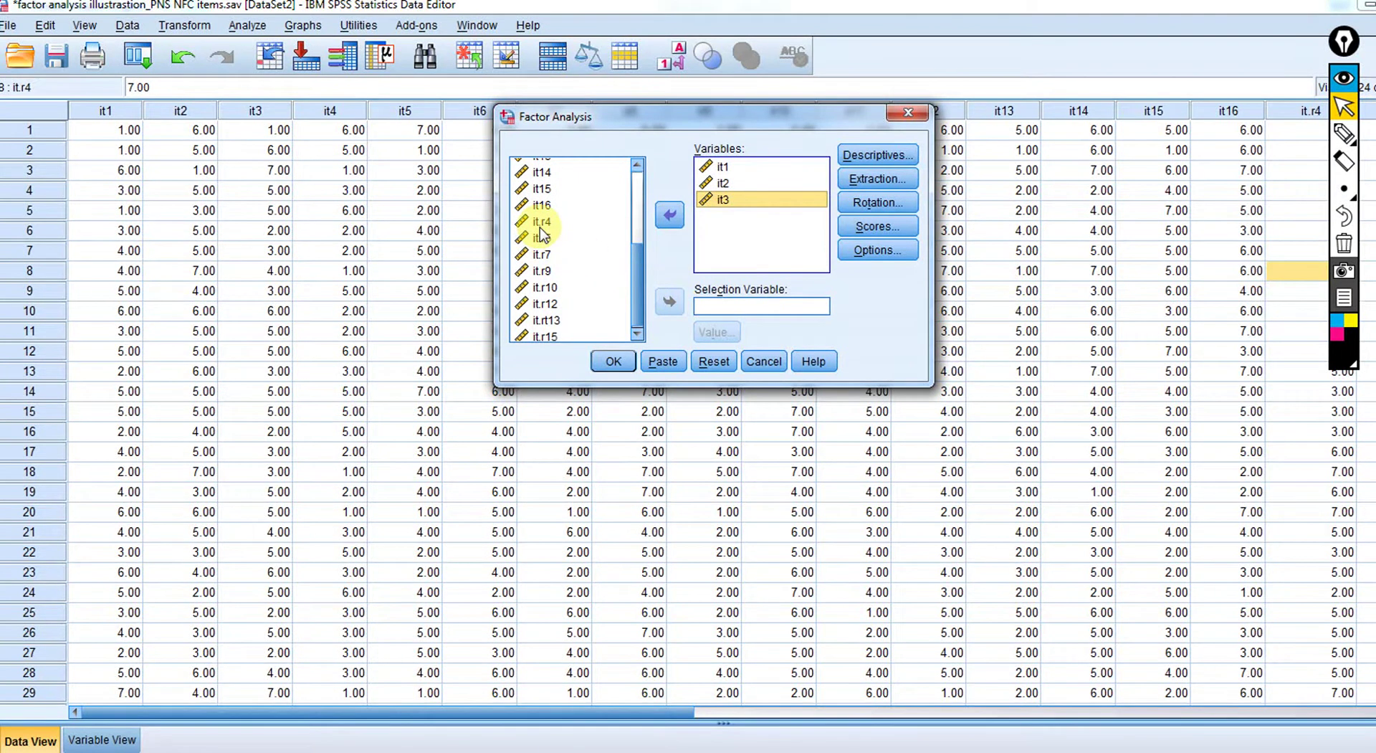
pyautogui.click(539, 226)
pyautogui.click(669, 215)
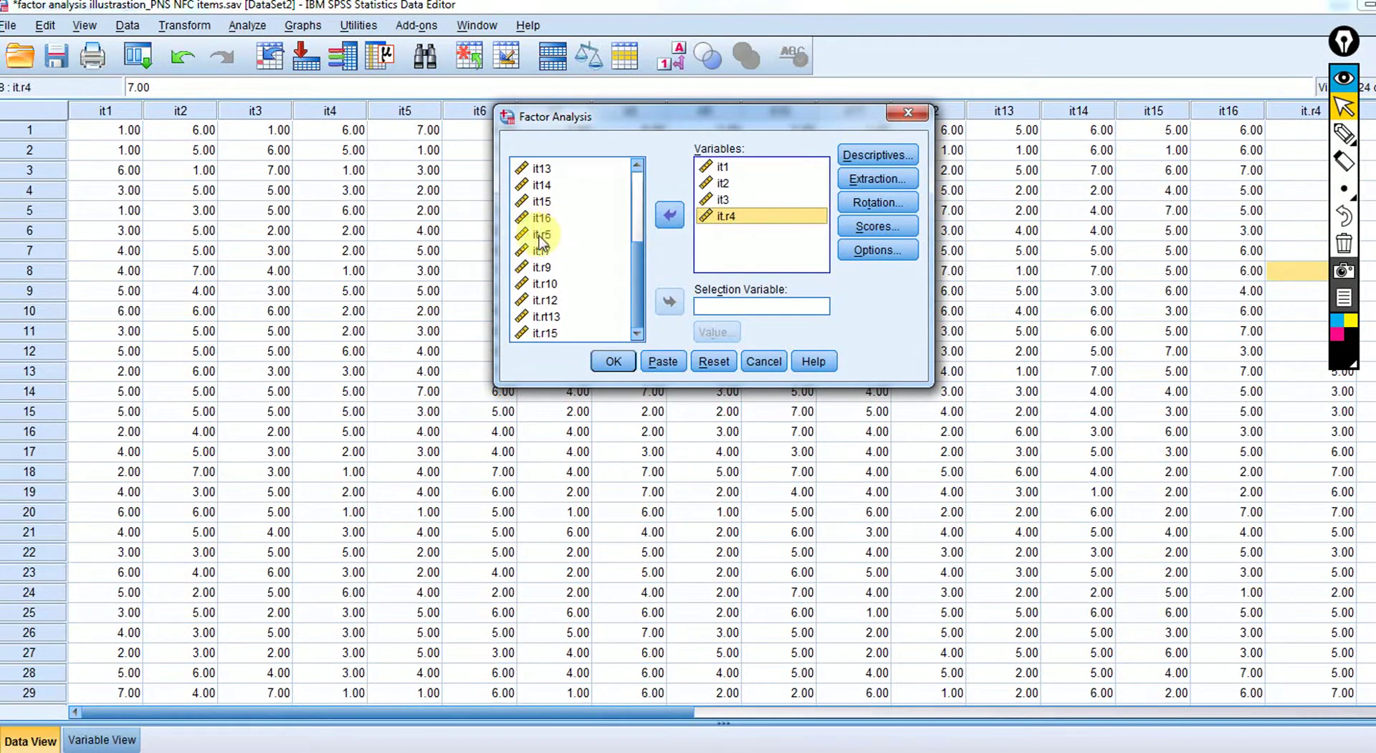
pyautogui.click(539, 236)
pyautogui.click(671, 219)
# Step: Add it6 and the recoded item it.r7 to the factor analysis variables
pyautogui.scroll(2, 638, 226)
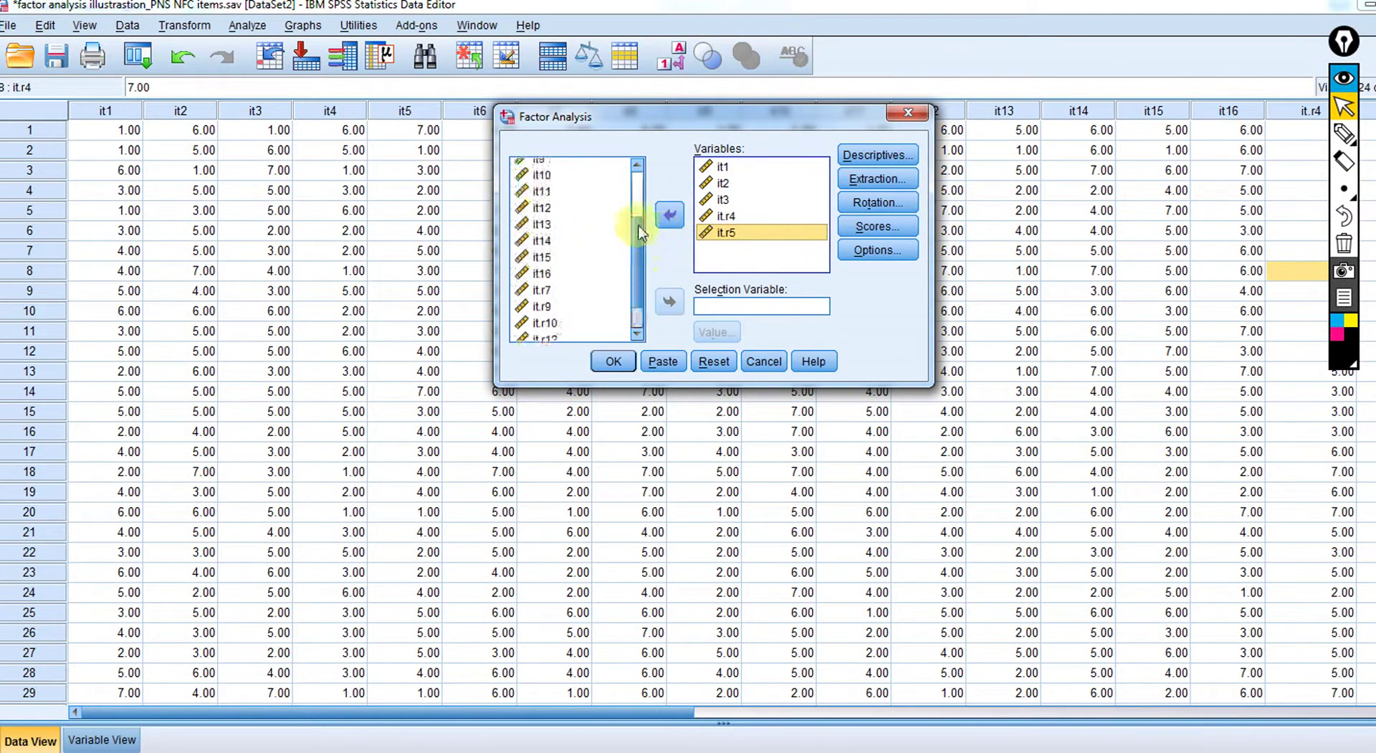
pyautogui.moveTo(638, 223); pyautogui.dragTo(644, 277)
pyautogui.click(550, 167)
pyautogui.click(669, 215)
pyautogui.click(530, 268)
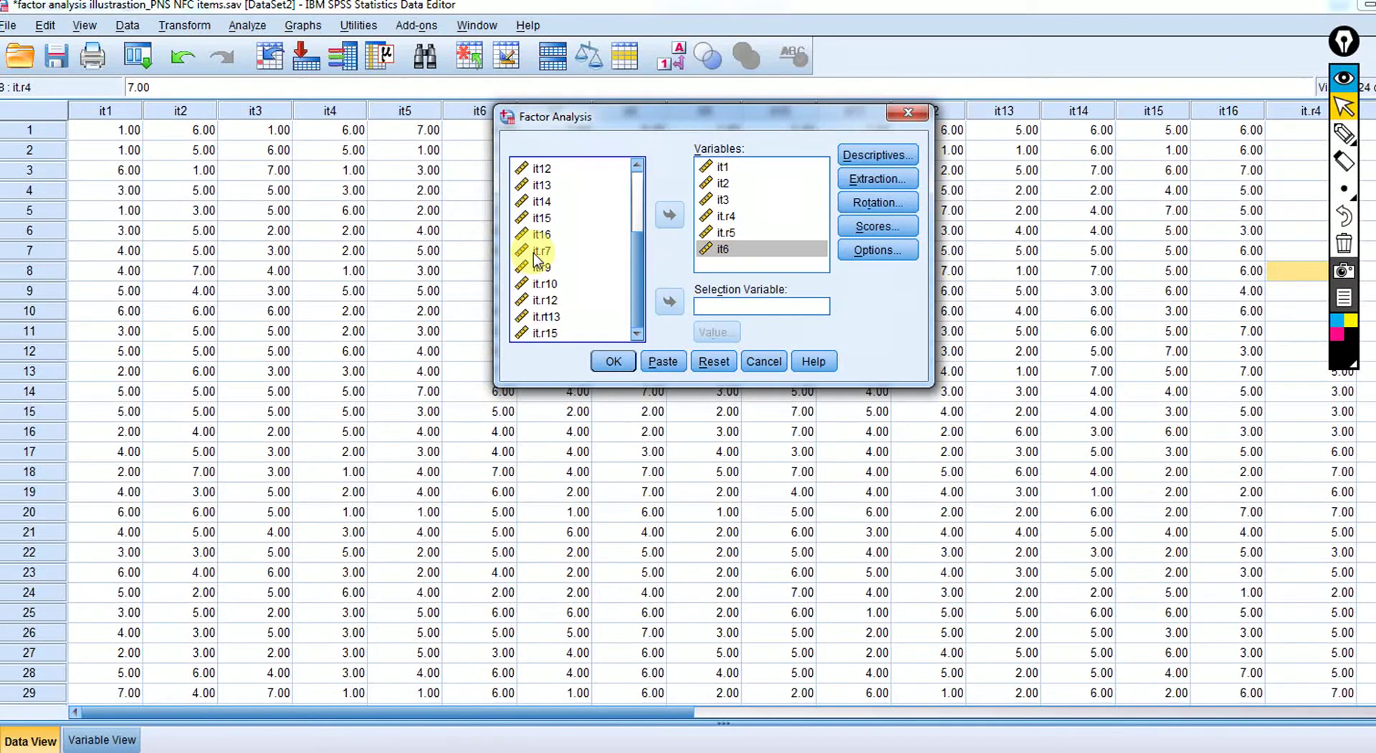
pyautogui.click(669, 215)
# Step: Add the recoded item it.r9 and the original item it8 to the factor analysis variables
pyautogui.click(567, 267)
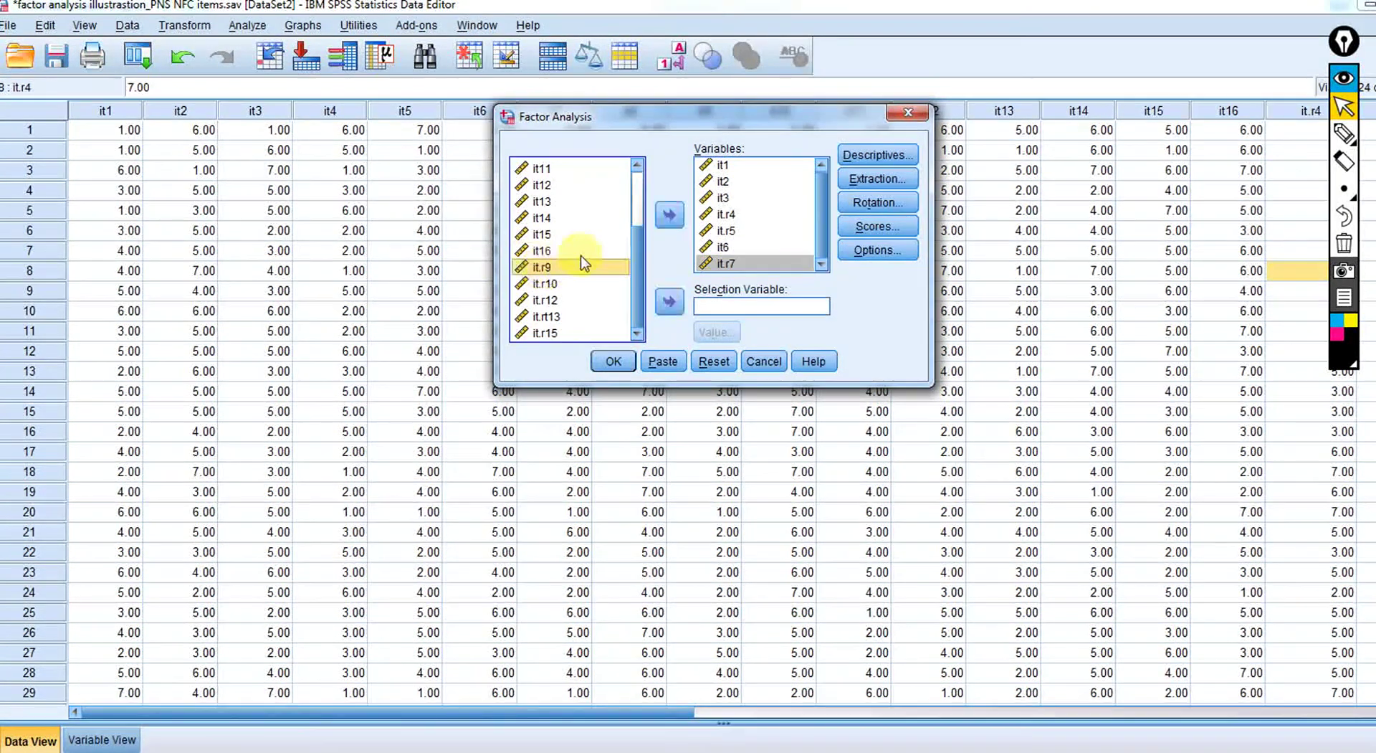
pyautogui.click(670, 215)
pyautogui.moveTo(638, 244); pyautogui.dragTo(638, 200)
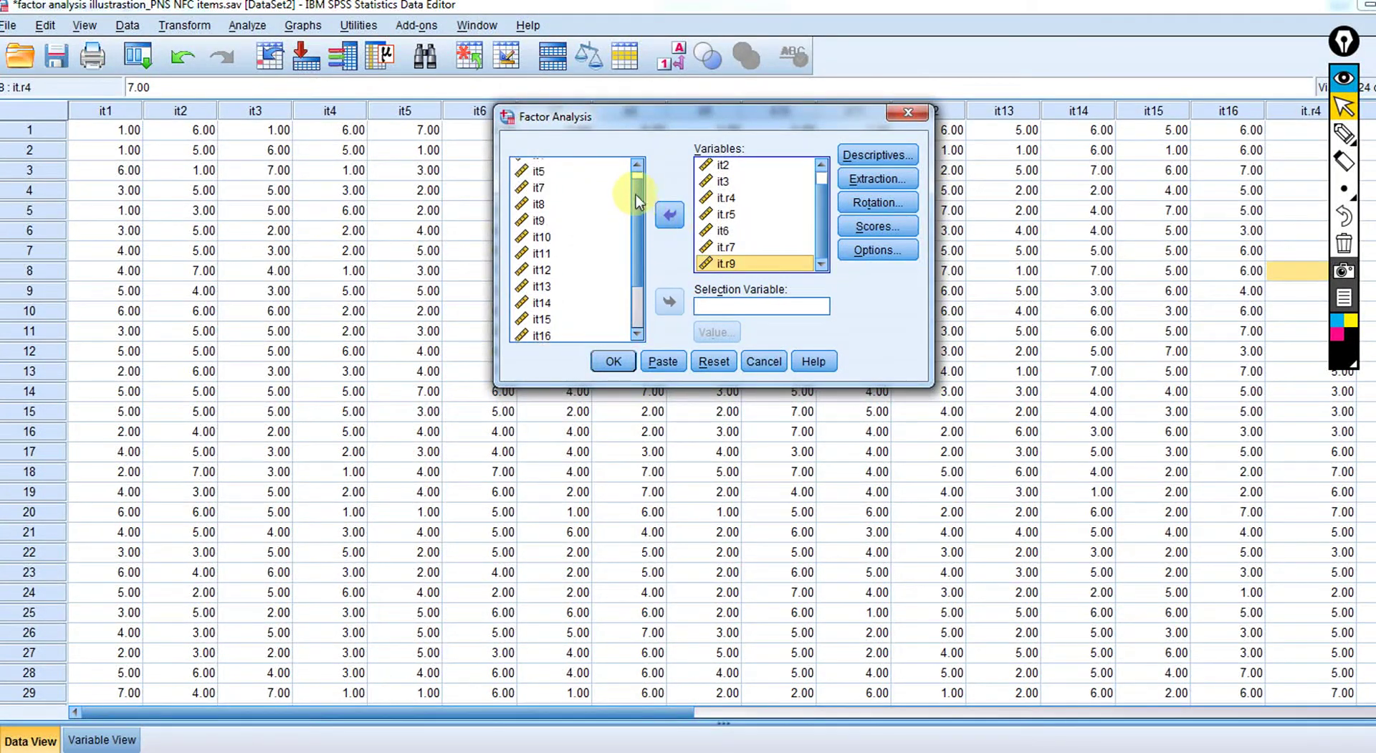
pyautogui.click(548, 204)
pyautogui.click(669, 215)
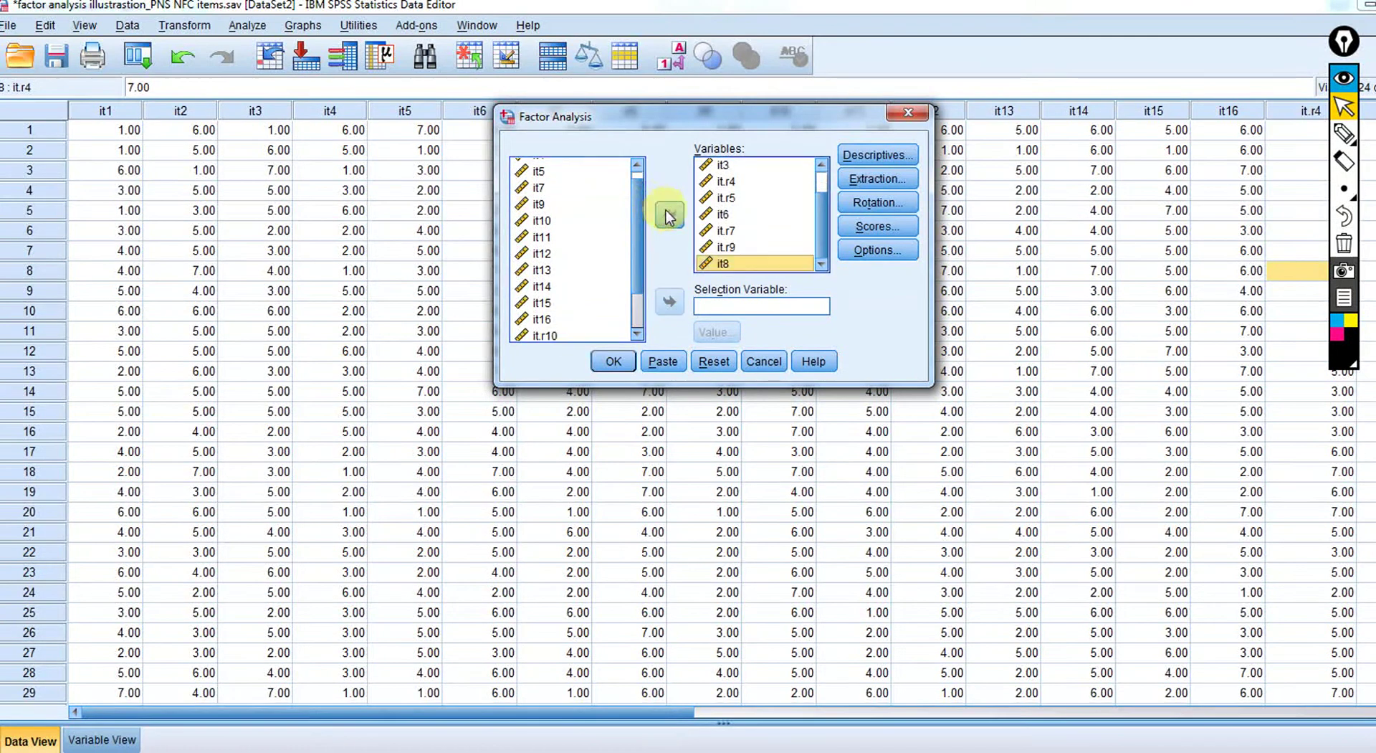
# Step: Add the recoded item it.r10 and the original item it11 to the factor analysis variables
pyautogui.moveTo(640, 242); pyautogui.dragTo(639, 298)
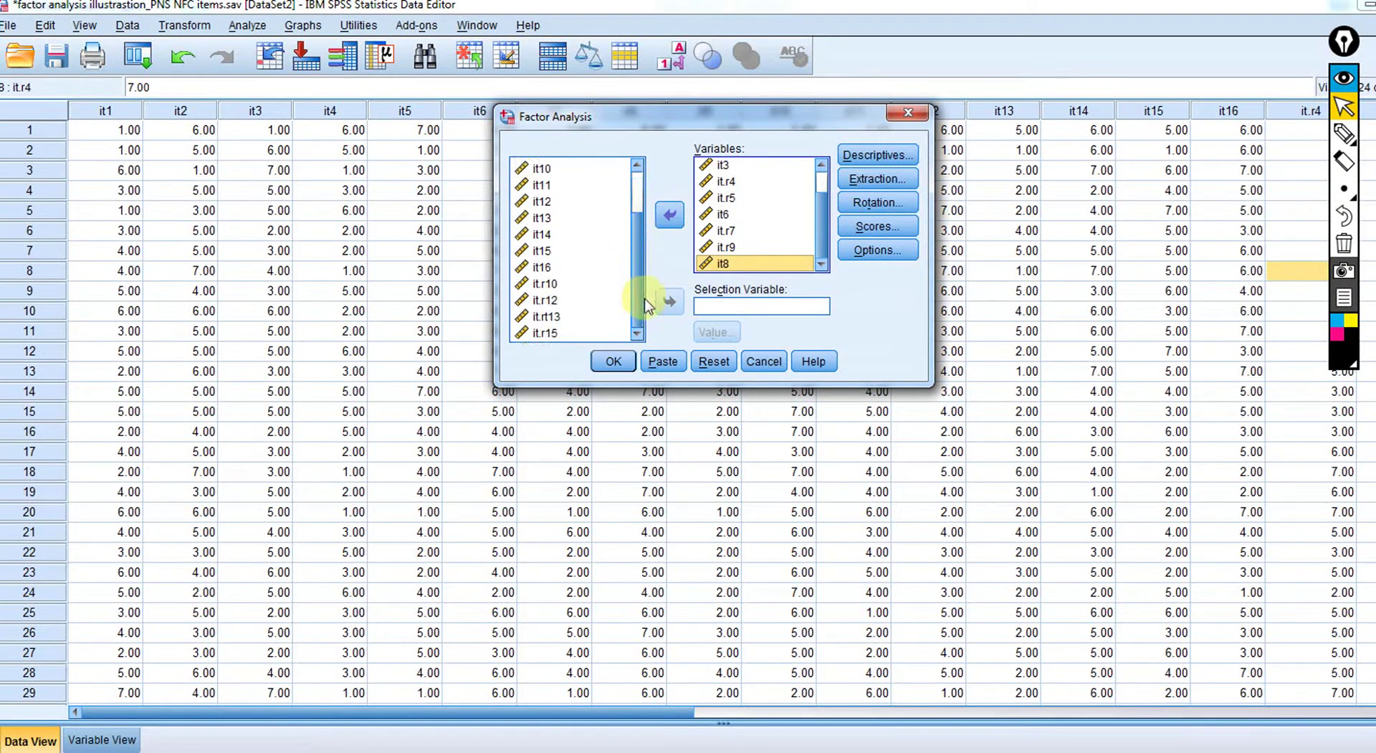
pyautogui.click(546, 284)
pyautogui.click(669, 215)
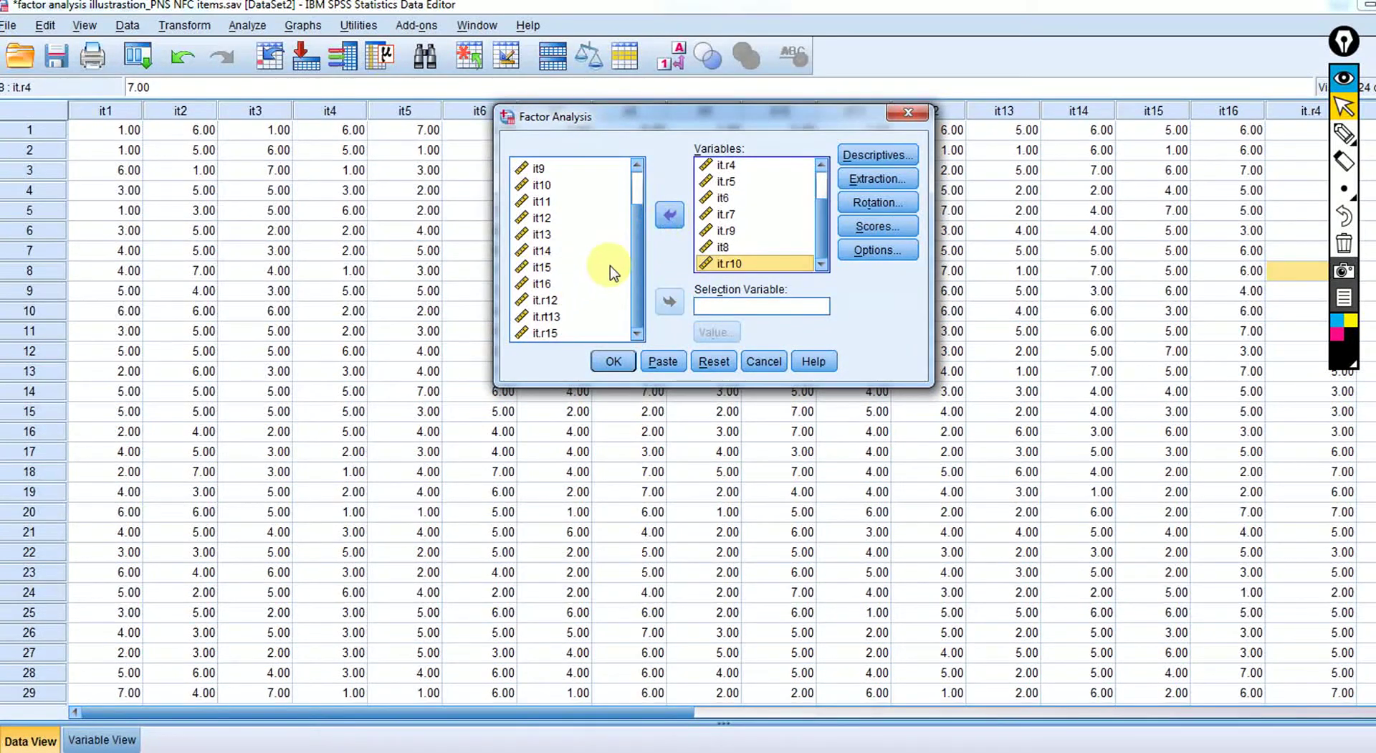
pyautogui.click(543, 205)
pyautogui.click(669, 215)
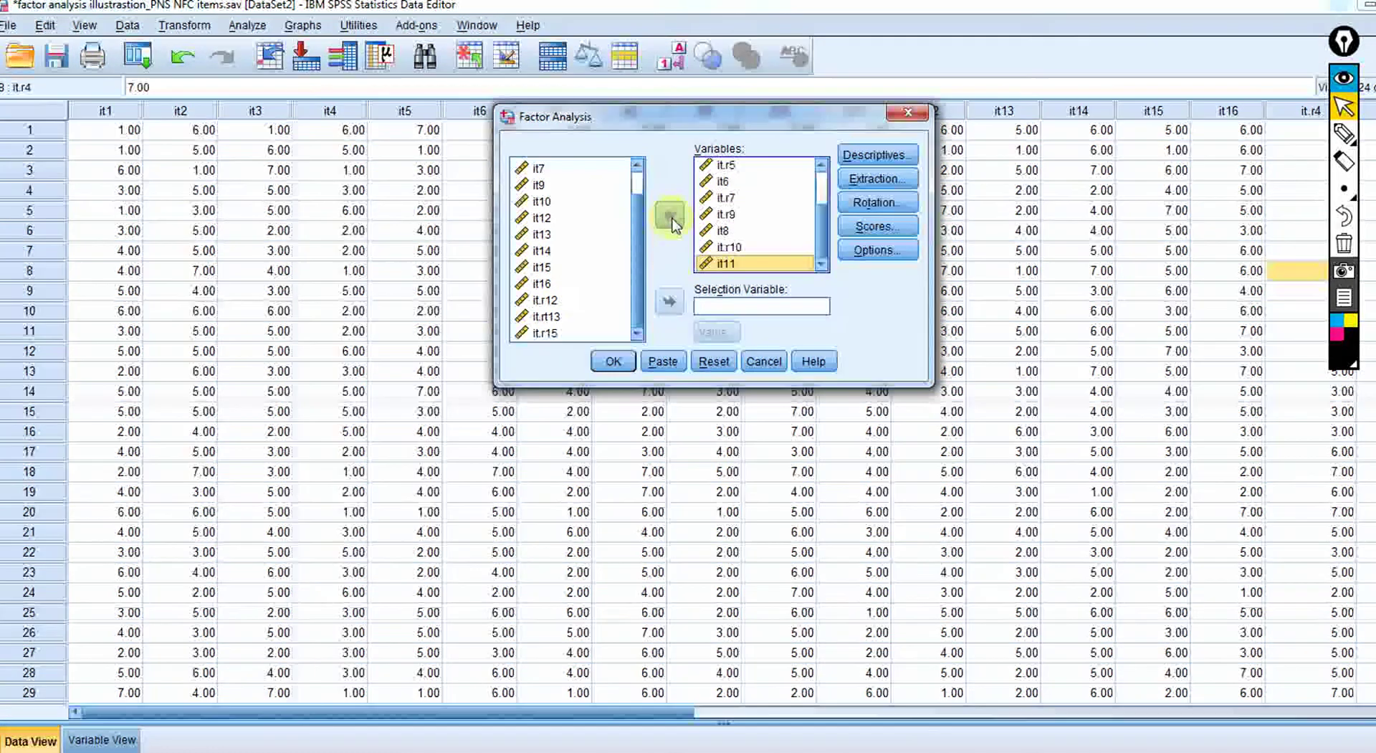
# Step: Add the recoded items it.r12 and it.rt13 to the factor analysis variables
pyautogui.click(546, 300)
pyautogui.click(669, 215)
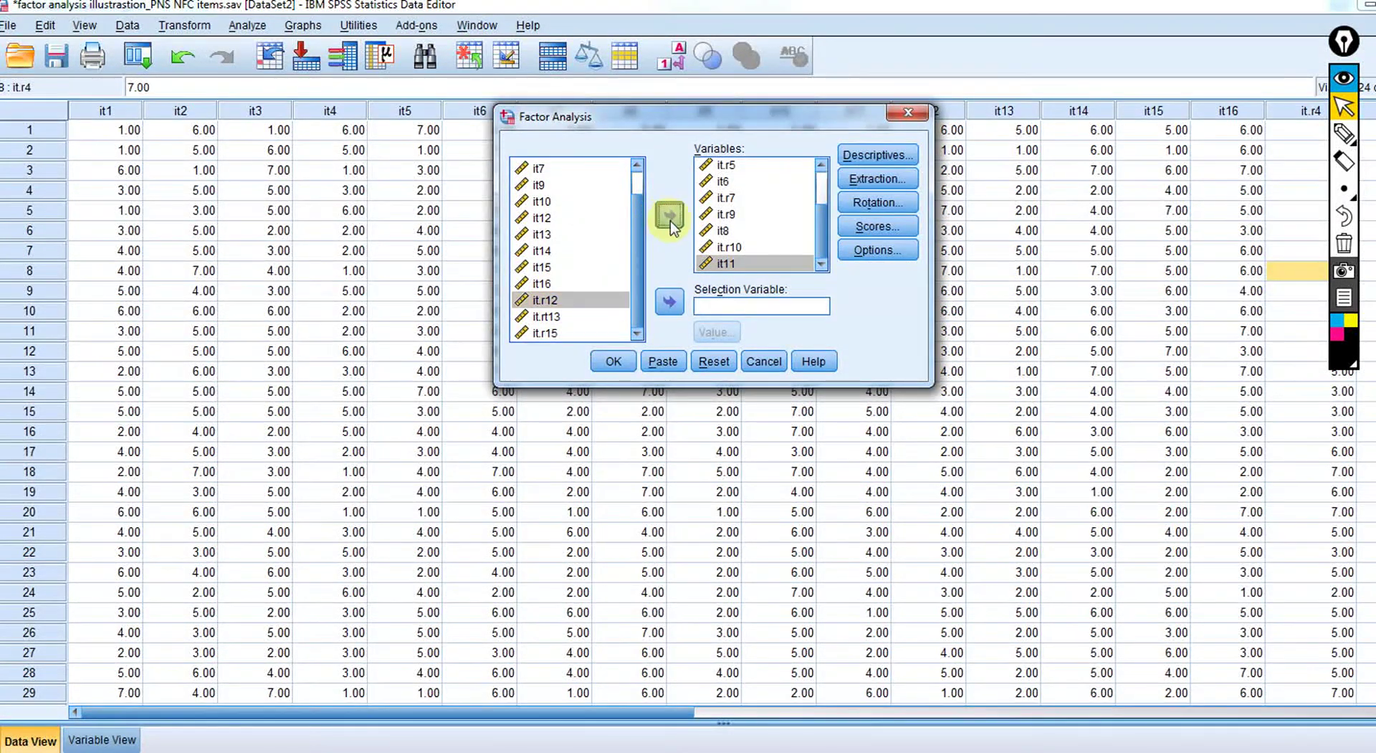
pyautogui.click(546, 317)
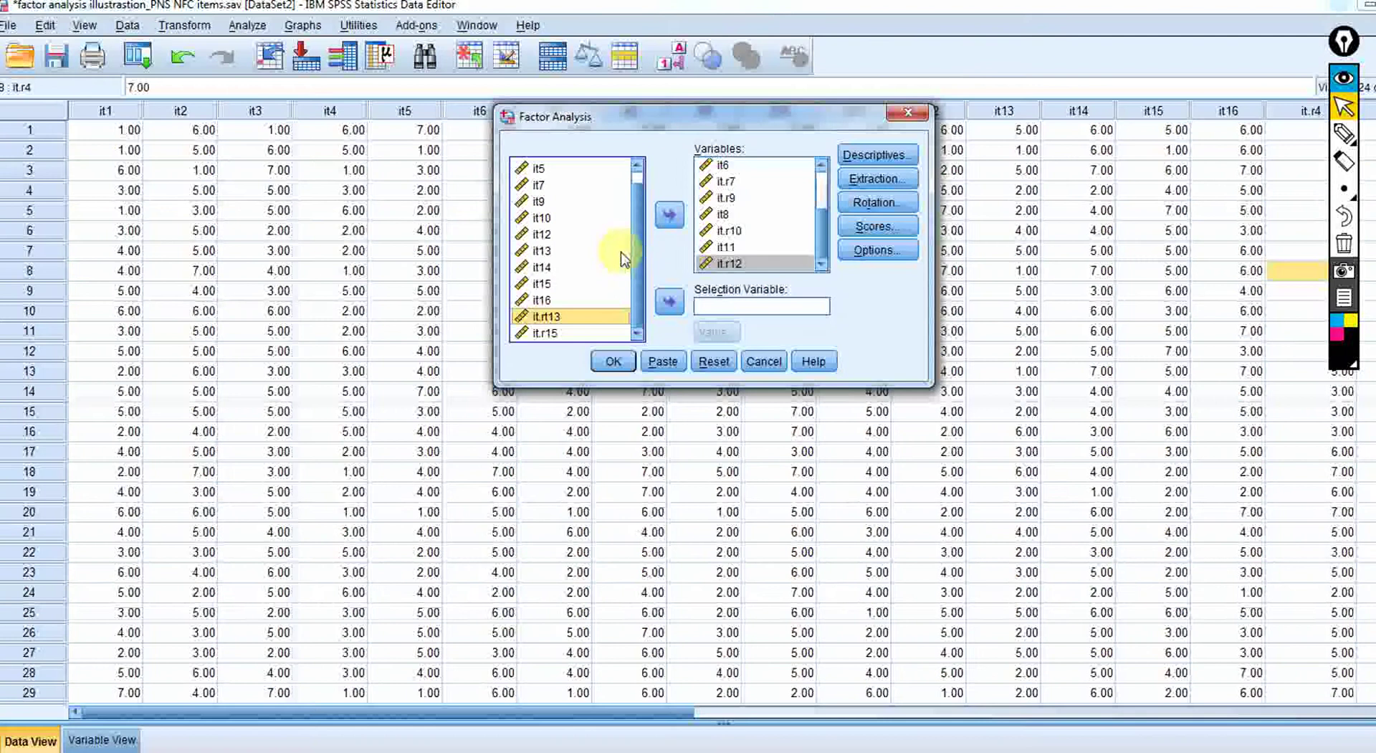
pyautogui.click(669, 215)
# Step: Complete the factor analysis variables with it14, the recoded item it.r15 and it16
pyautogui.click(545, 283)
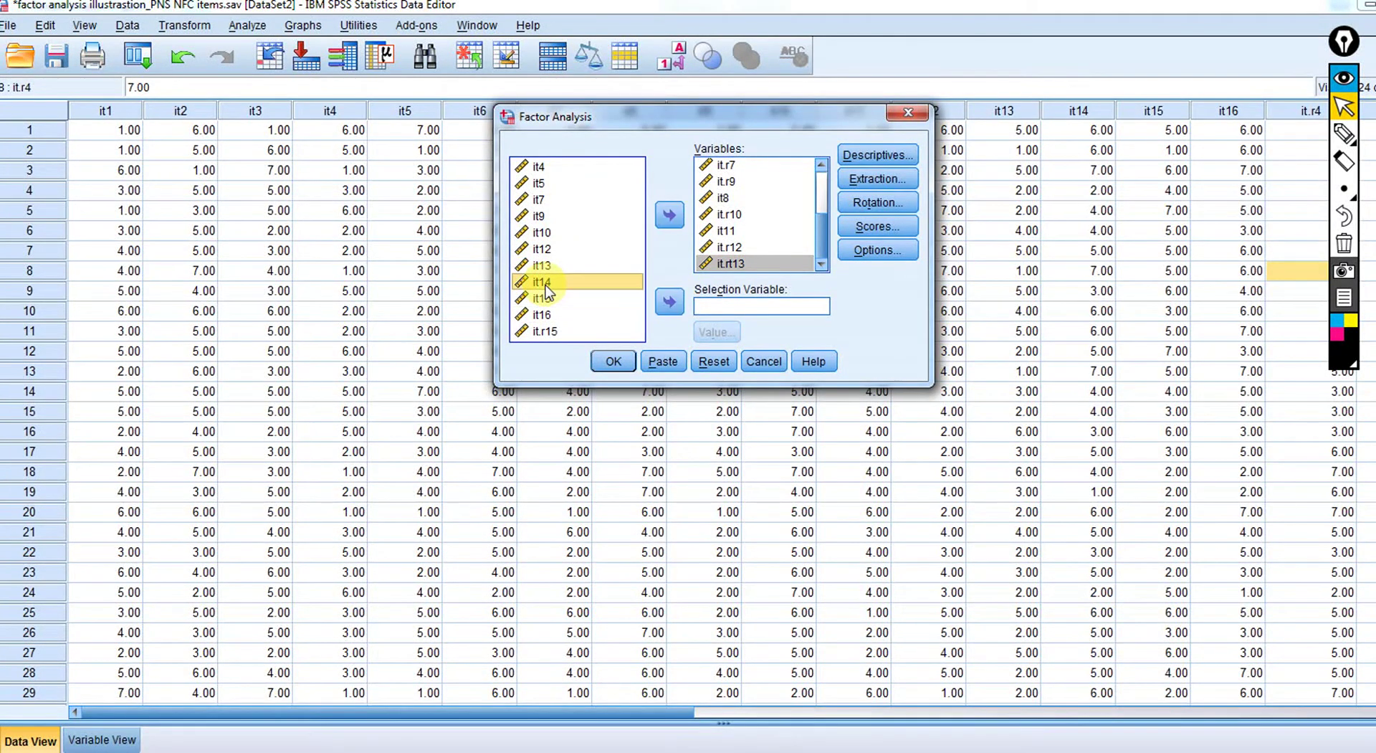
pyautogui.click(669, 215)
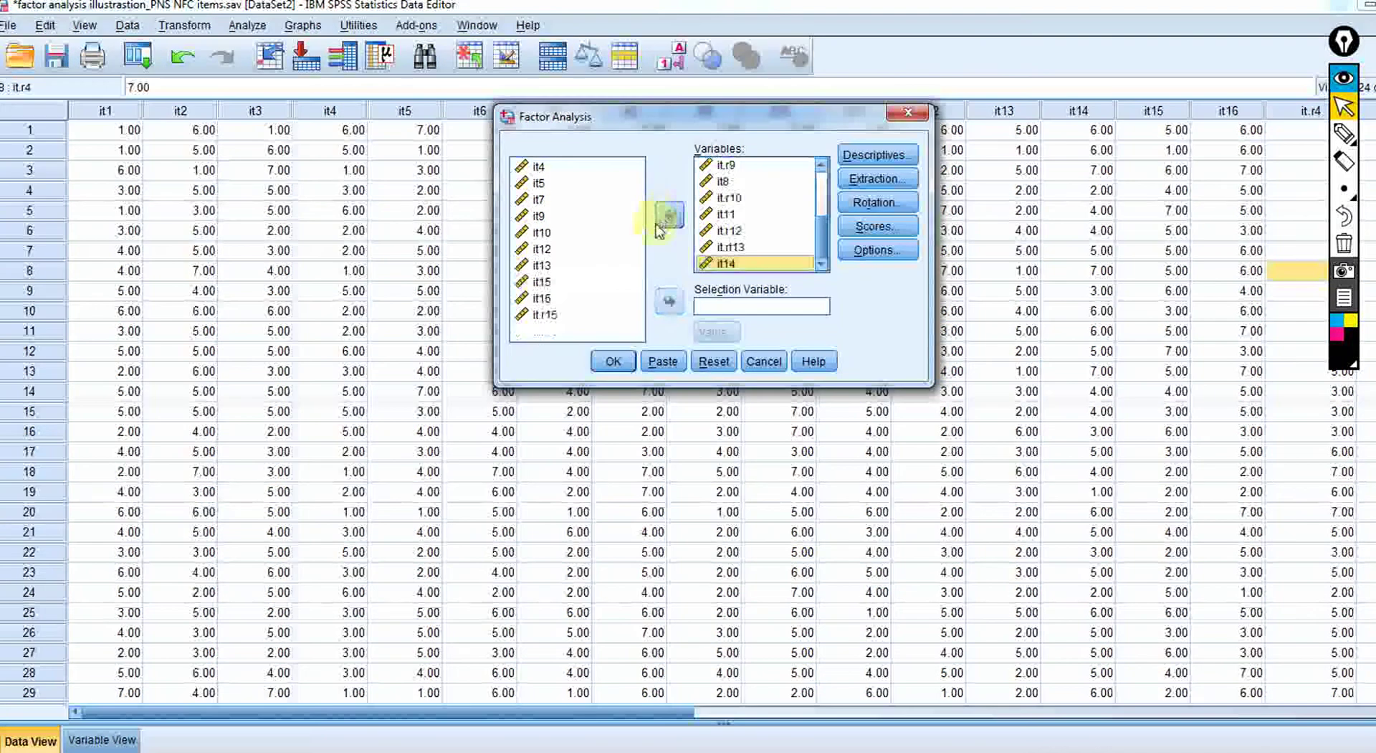
pyautogui.click(555, 316)
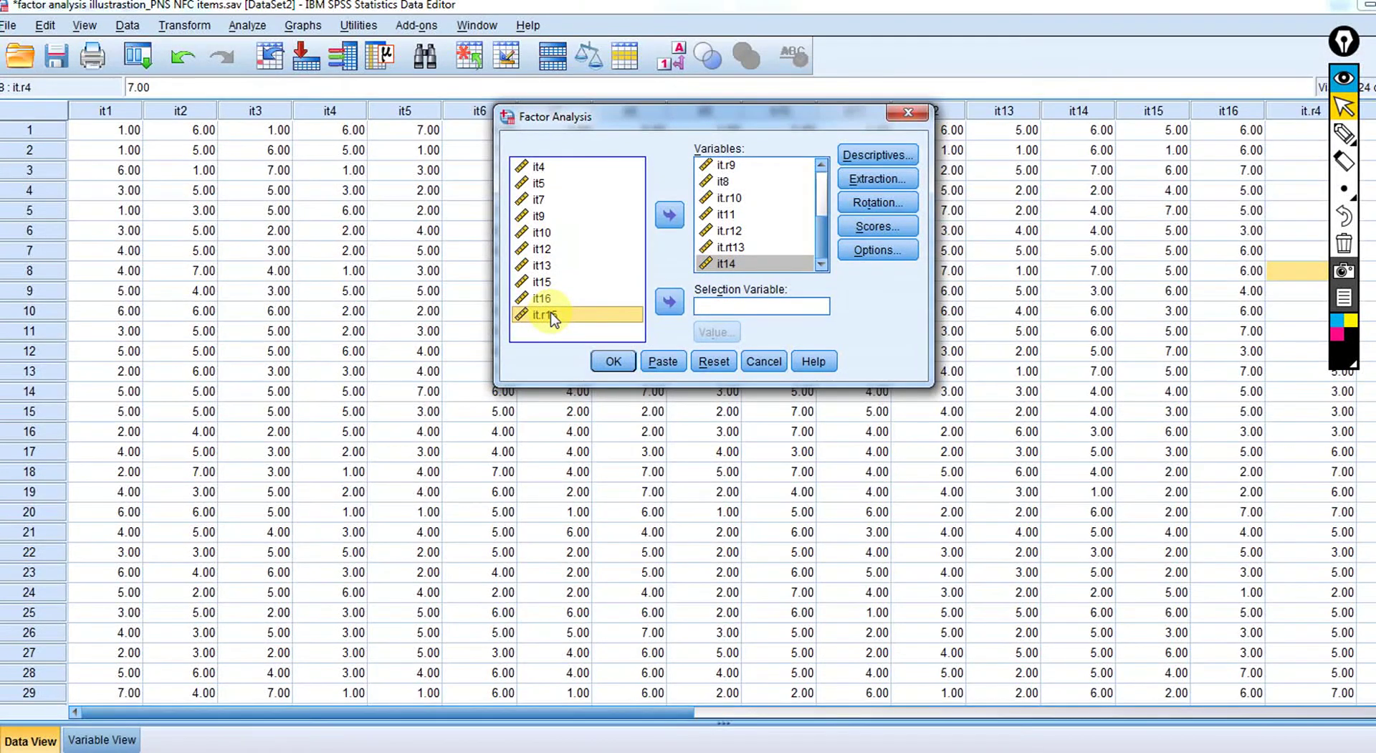
pyautogui.moveTo(553, 318); pyautogui.dragTo(746, 215)
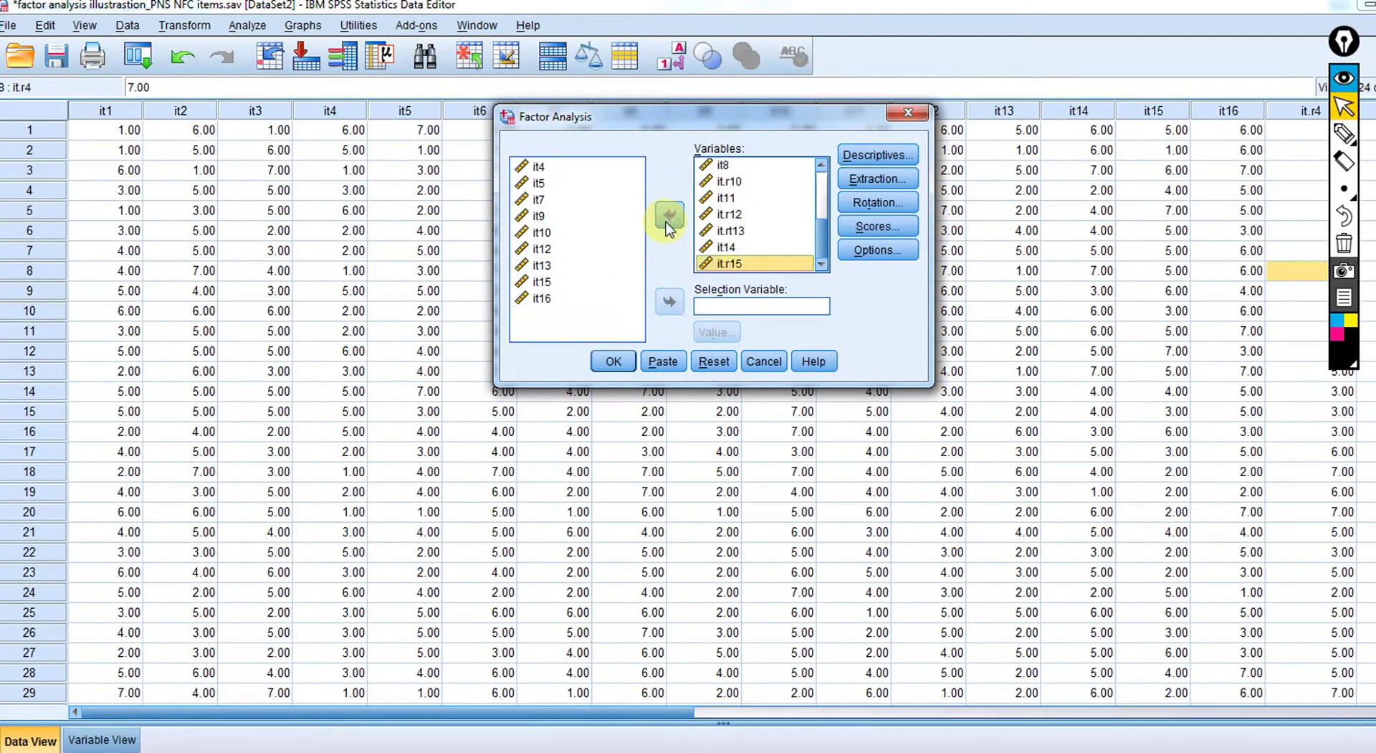
pyautogui.click(550, 301)
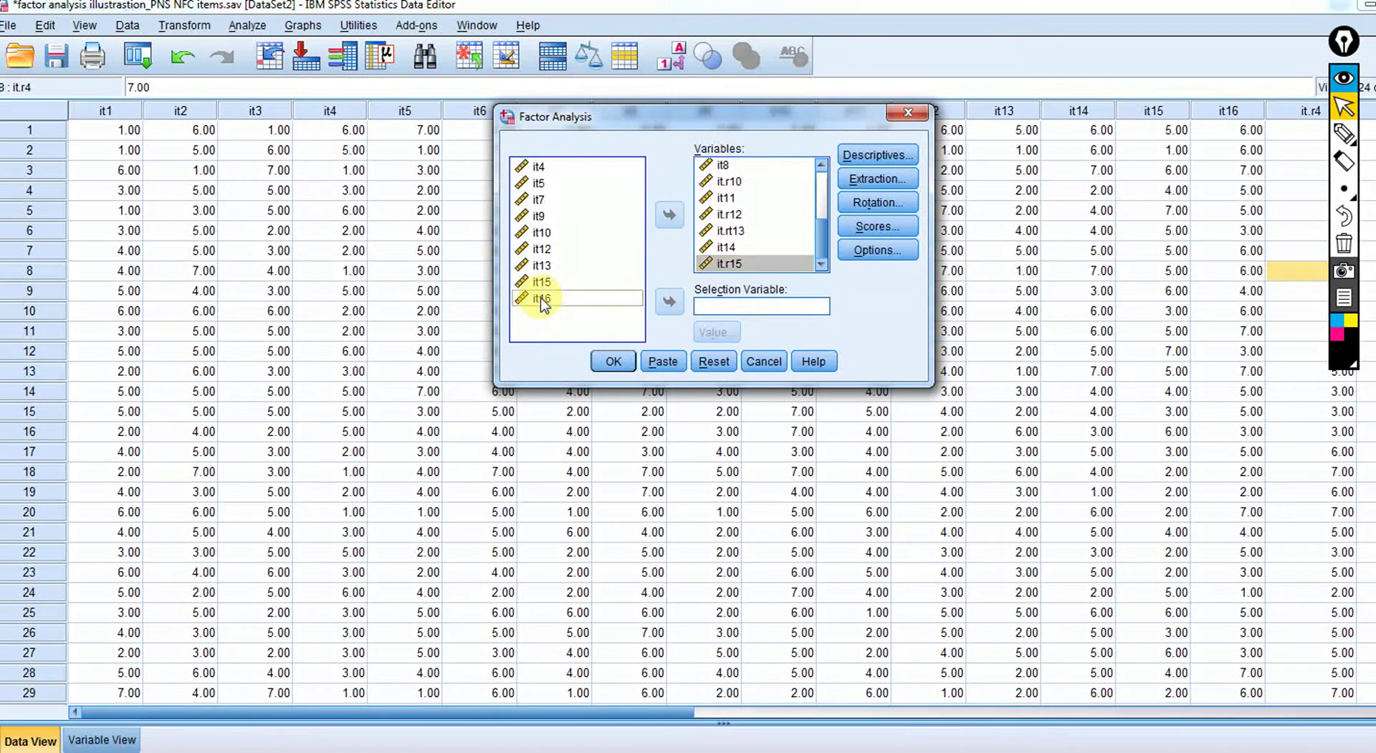
pyautogui.click(668, 215)
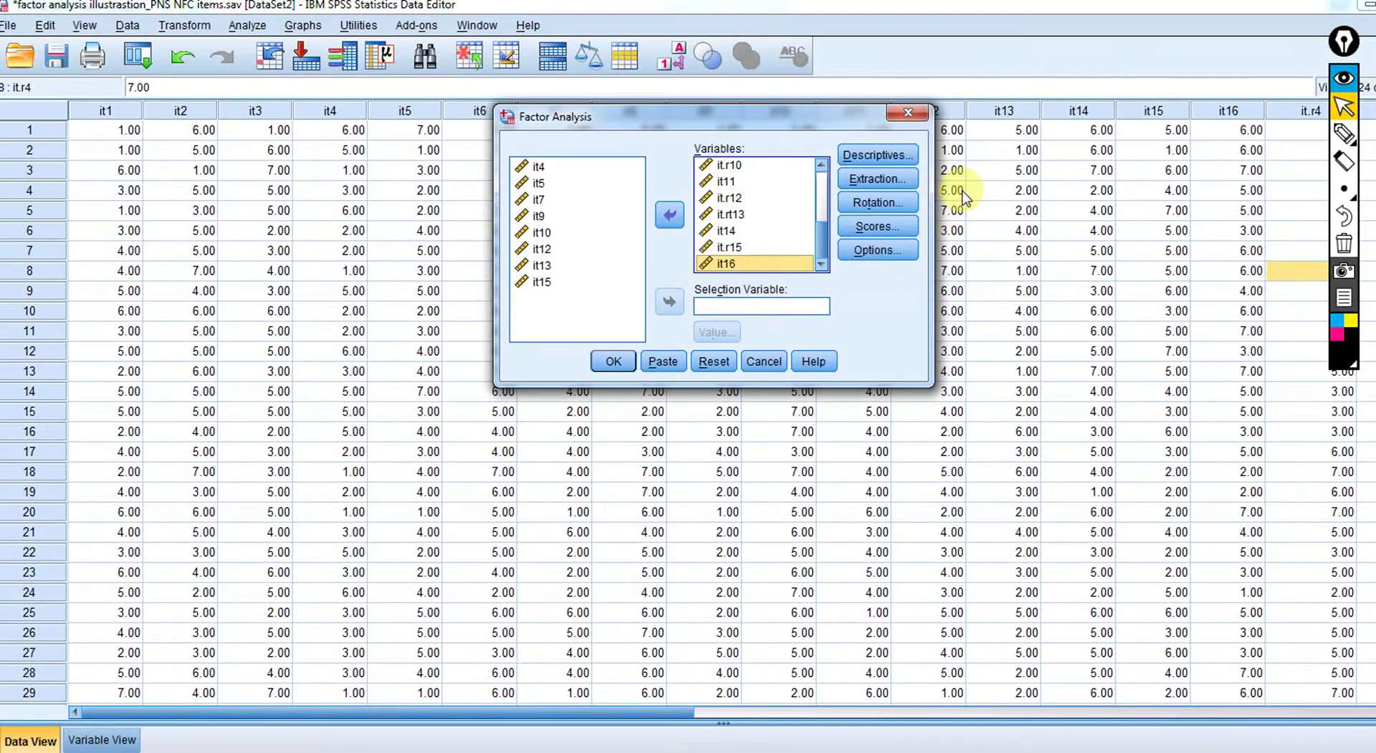
# Step: Request KMO and Bartlett's test of sphericity in the descriptives and run the factor analysis
pyautogui.click(891, 161)
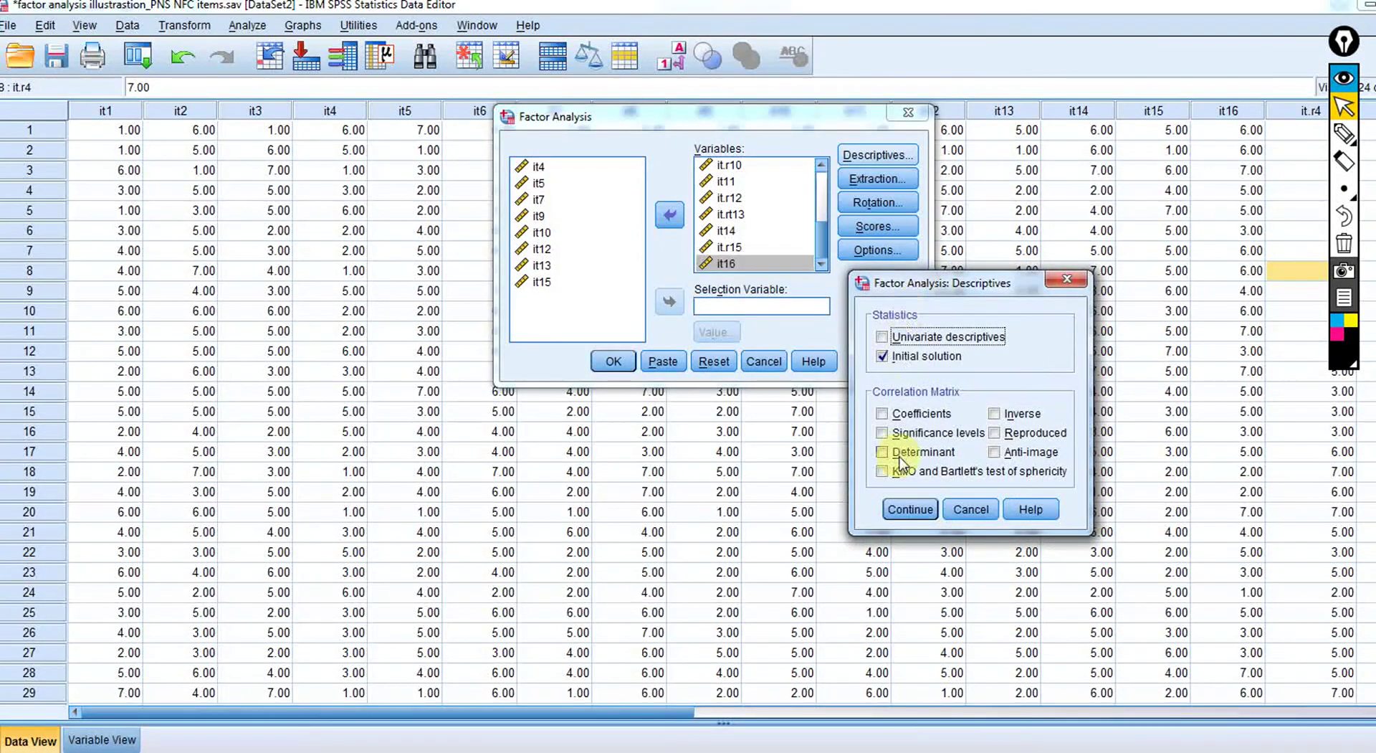
pyautogui.click(882, 472)
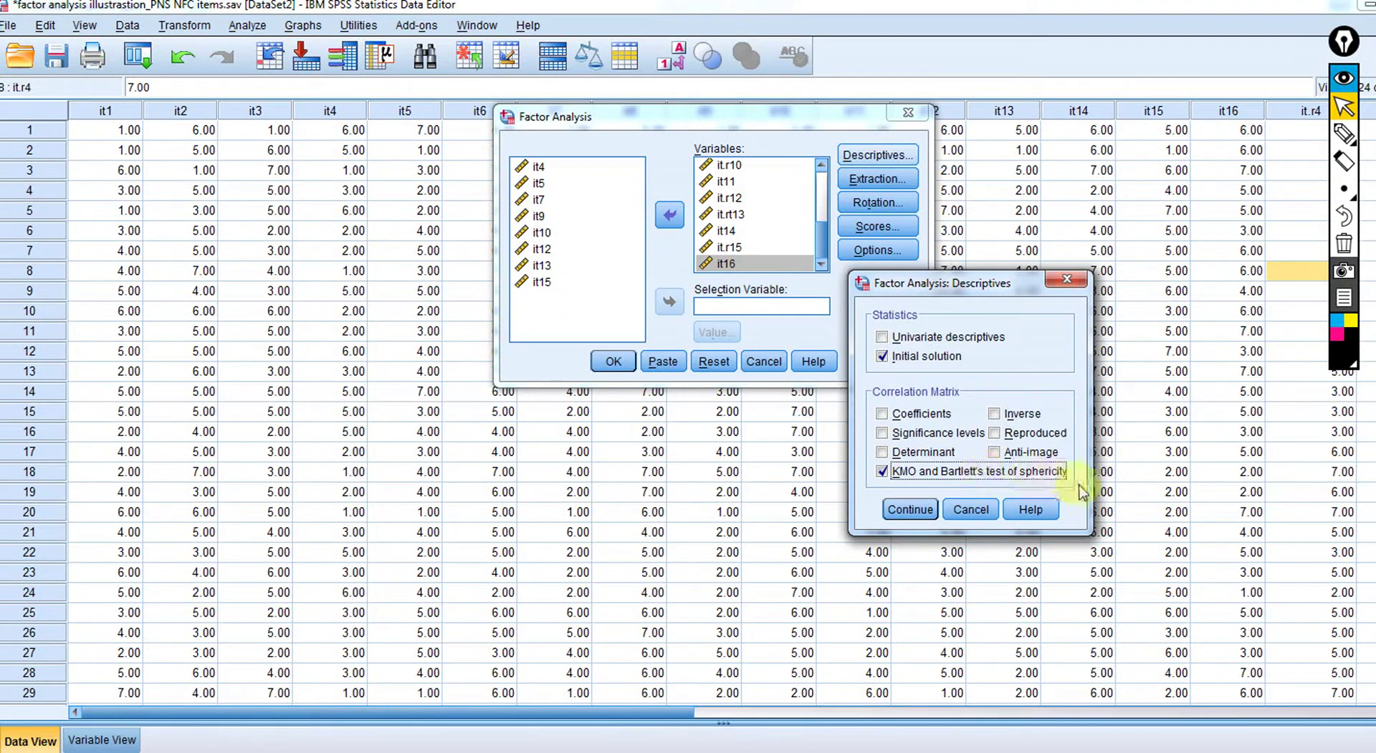
pyautogui.click(910, 508)
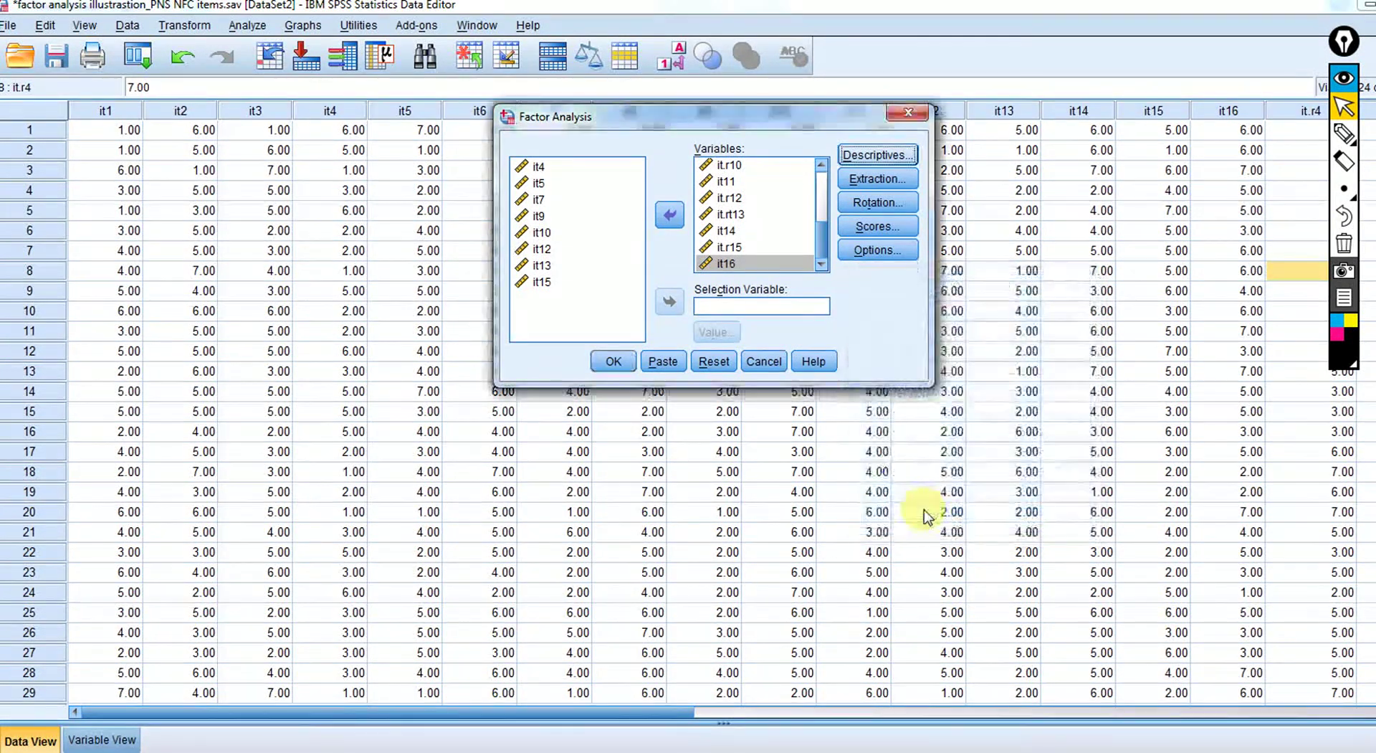
pyautogui.click(615, 360)
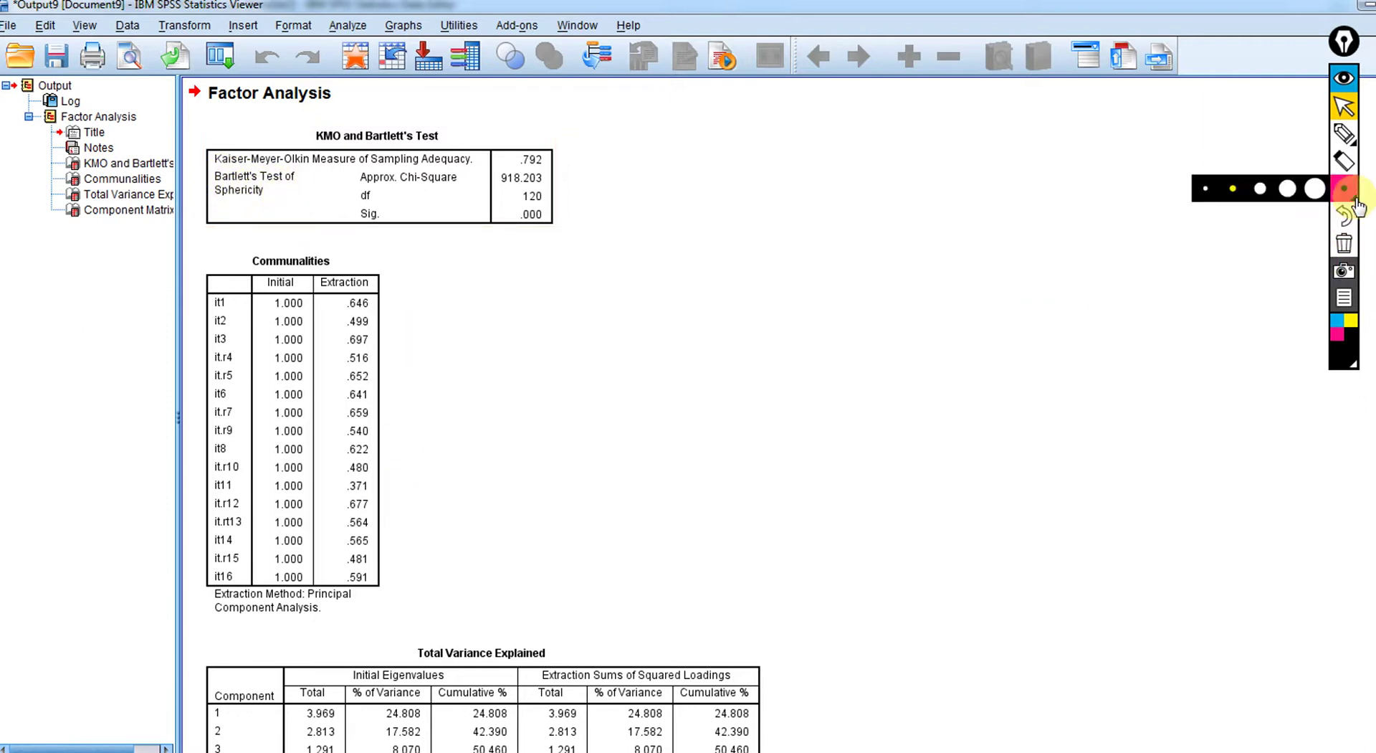
# Step: Handwrite the labels V1, V2 and V3 as rows and columns beside the KMO and Bartlett's Test table with the annotation pen
pyautogui.click(1343, 137)
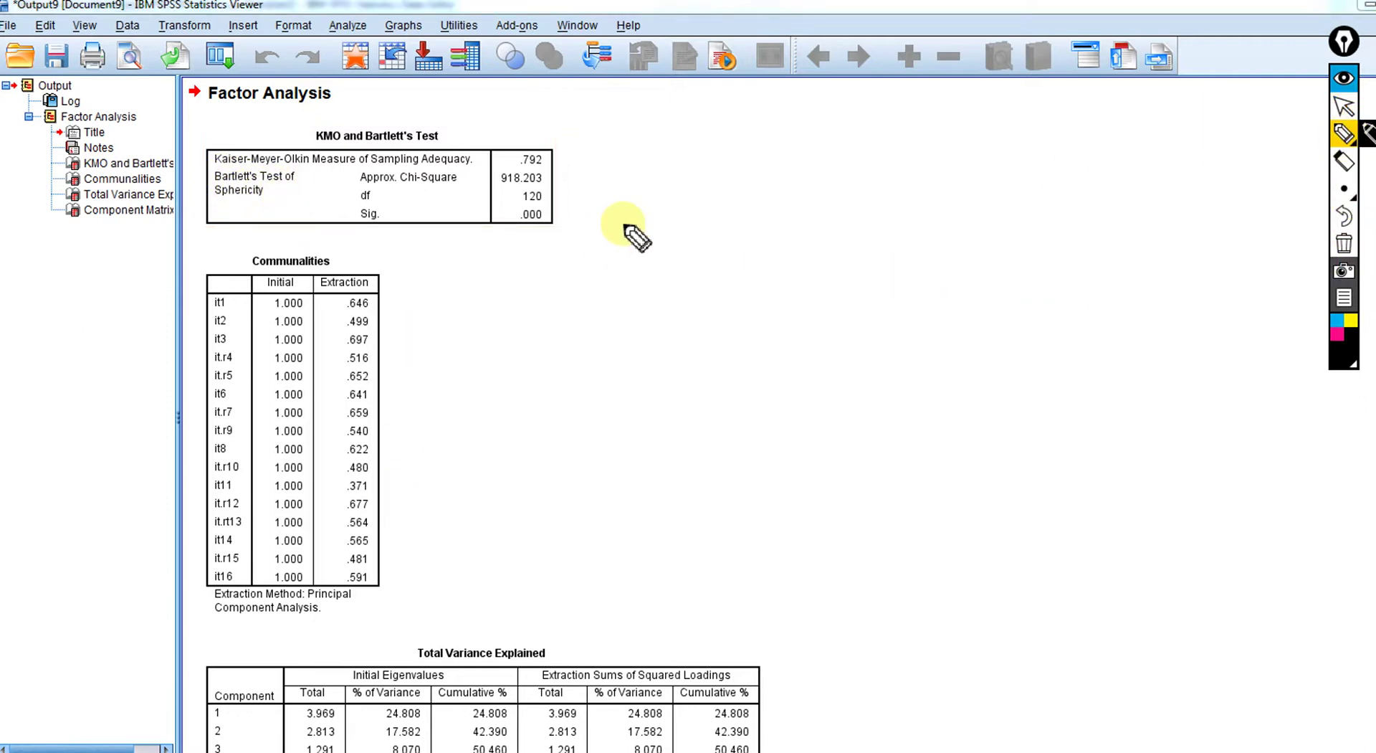
pyautogui.moveTo(677, 215)
pyautogui.mouseDown()
pyautogui.moveTo(683, 233)
pyautogui.moveTo(693, 207)
pyautogui.mouseUp()
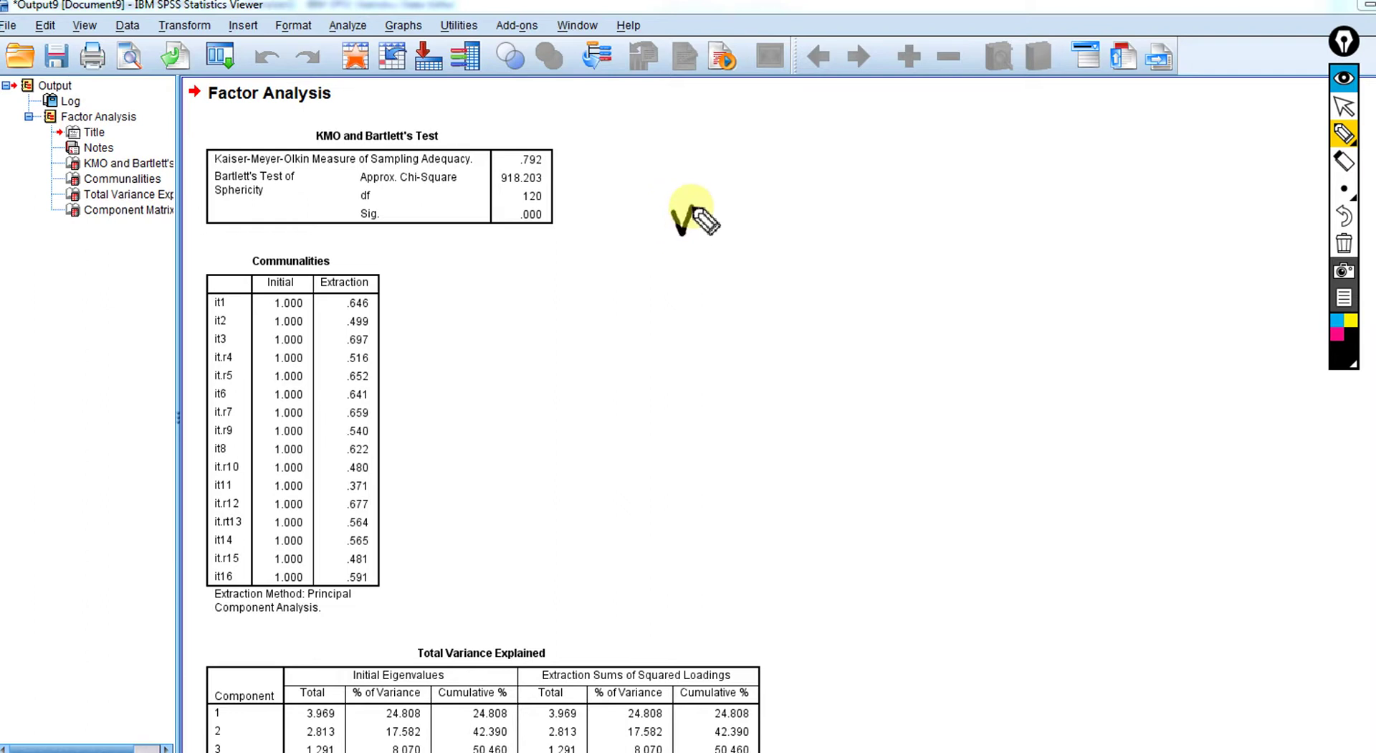
pyautogui.moveTo(679, 253)
pyautogui.mouseDown()
pyautogui.moveTo(713, 275)
pyautogui.moveTo(675, 312)
pyautogui.moveTo(692, 285)
pyautogui.moveTo(705, 316)
pyautogui.mouseUp()
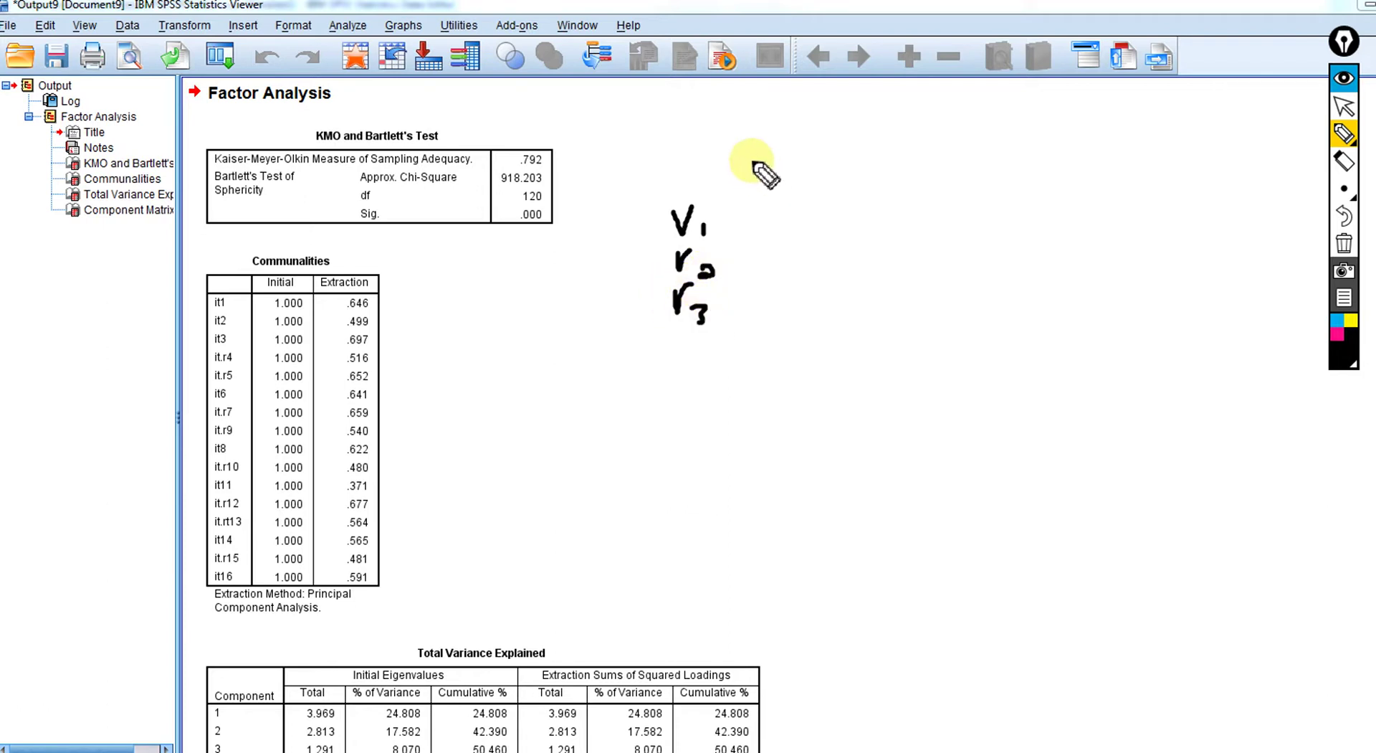
pyautogui.moveTo(751, 160)
pyautogui.mouseDown()
pyautogui.moveTo(852, 177)
pyautogui.moveTo(890, 153)
pyautogui.moveTo(889, 177)
pyautogui.mouseUp()
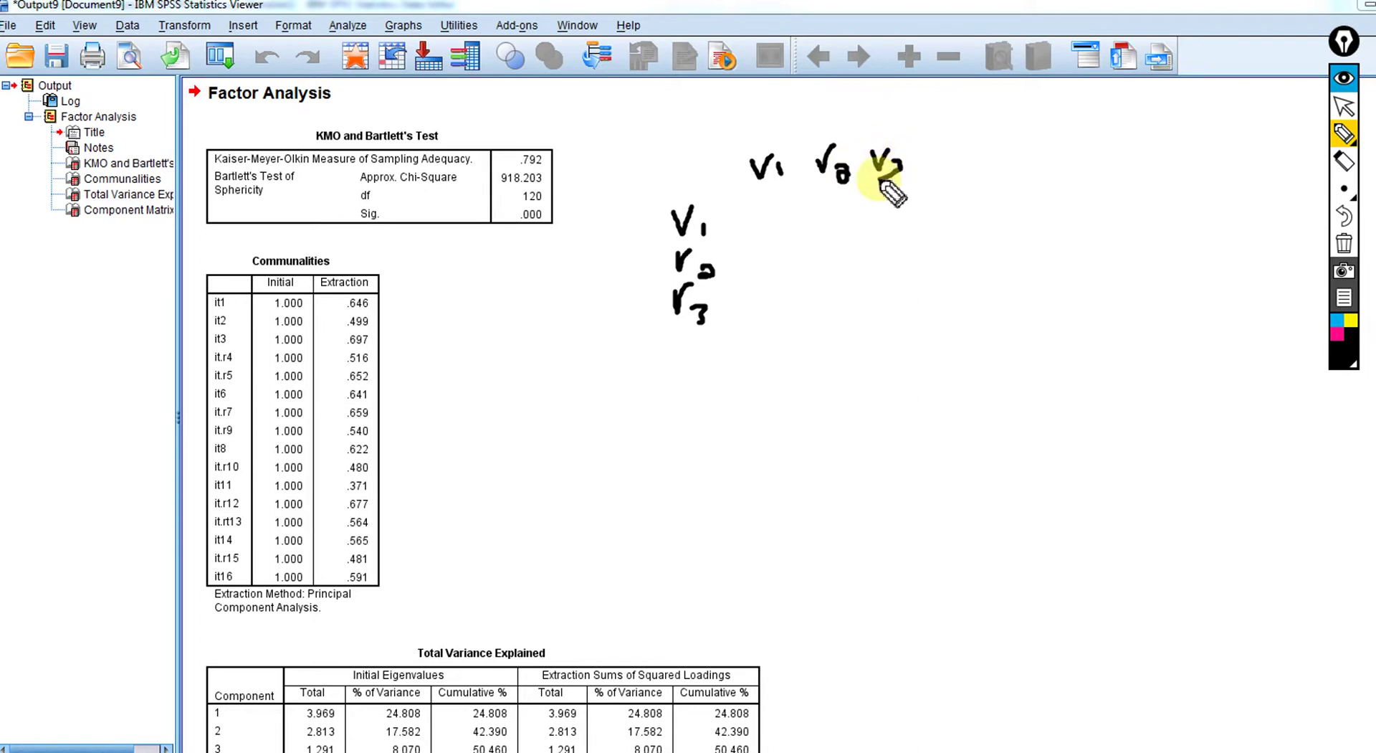
# Step: Draw a rectangular matrix frame between the handwritten row and column labels
pyautogui.click(728, 204)
pyautogui.moveTo(728, 205); pyautogui.dragTo(743, 323)
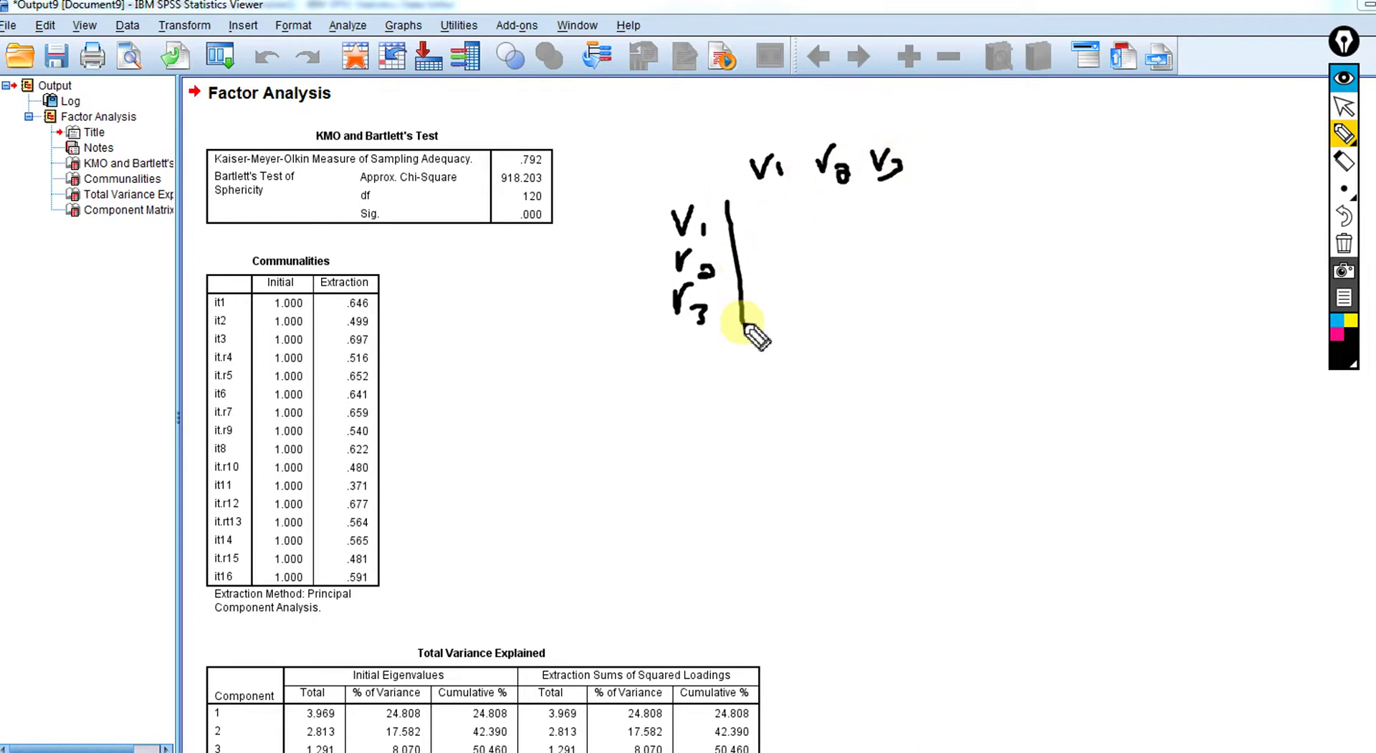
pyautogui.moveTo(726, 201); pyautogui.dragTo(942, 195)
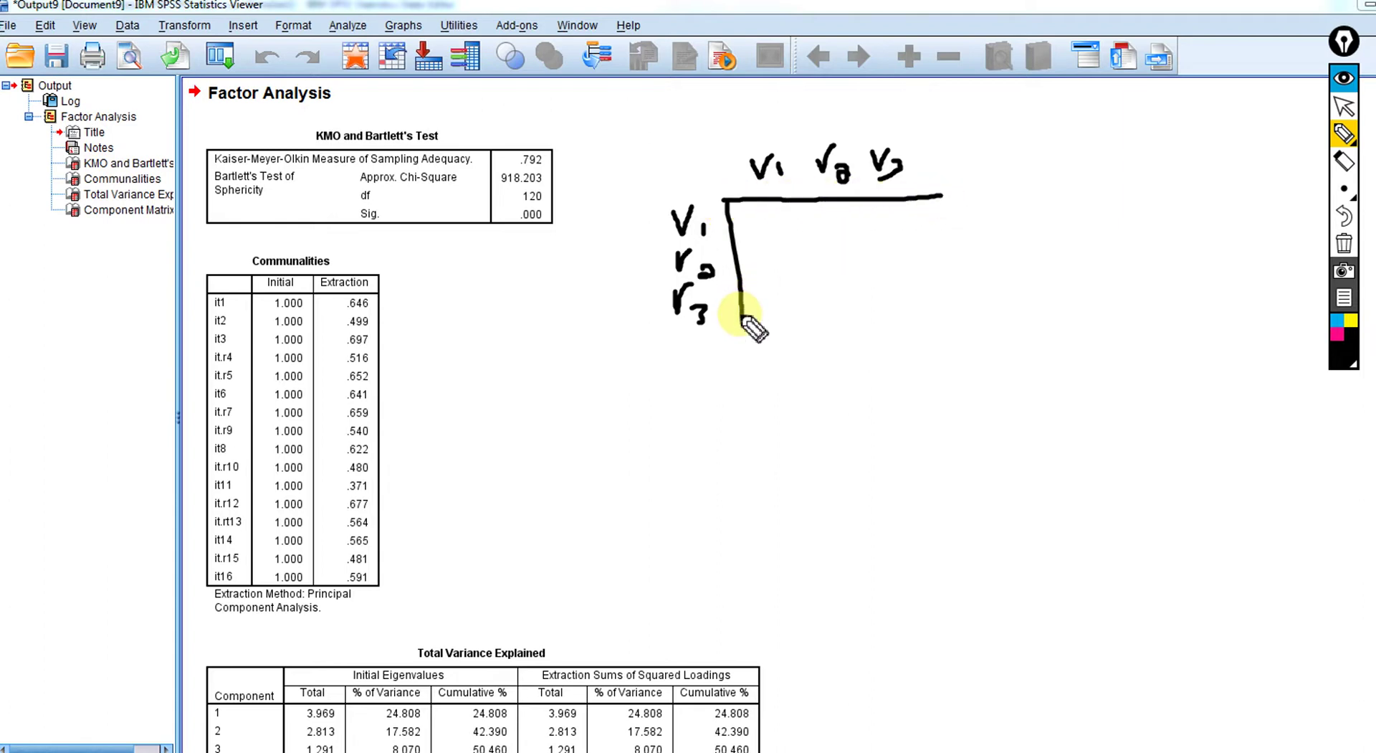
pyautogui.moveTo(745, 321); pyautogui.dragTo(987, 298)
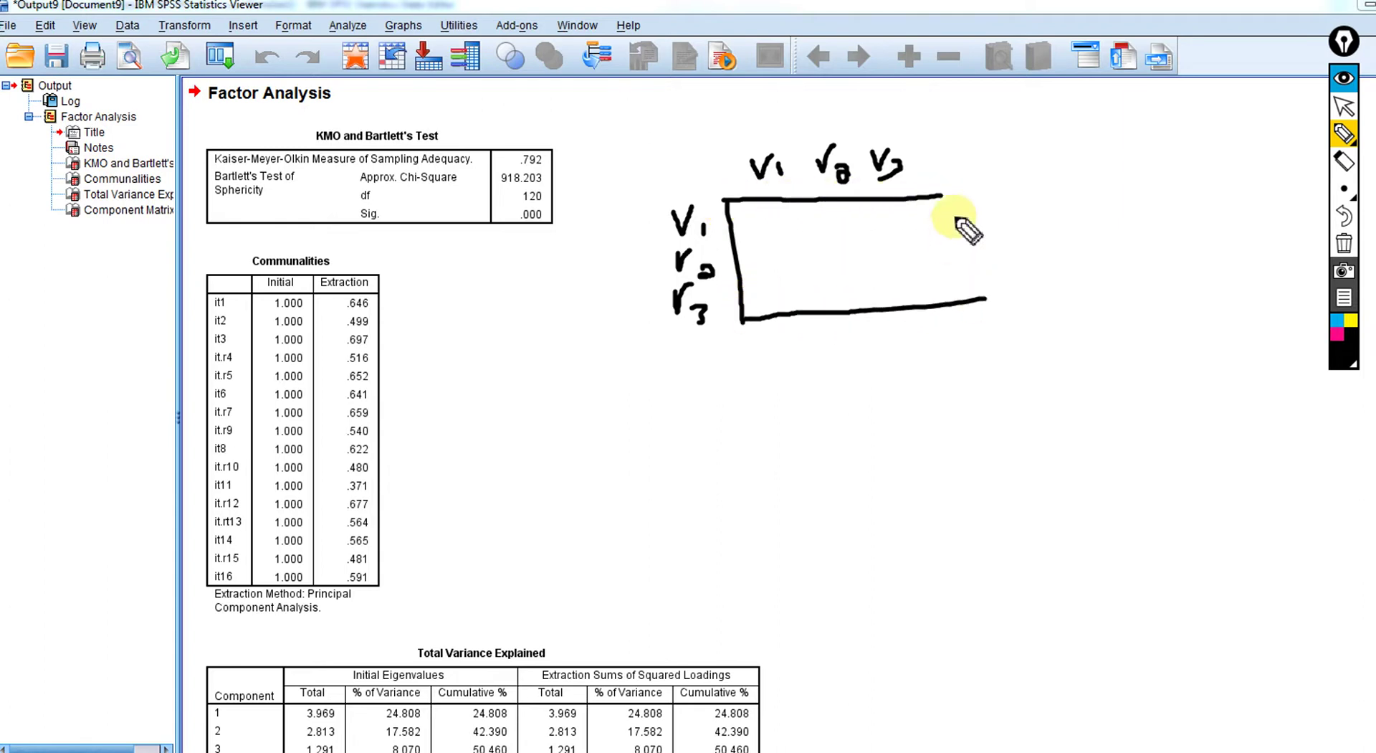
pyautogui.moveTo(948, 195); pyautogui.dragTo(953, 300)
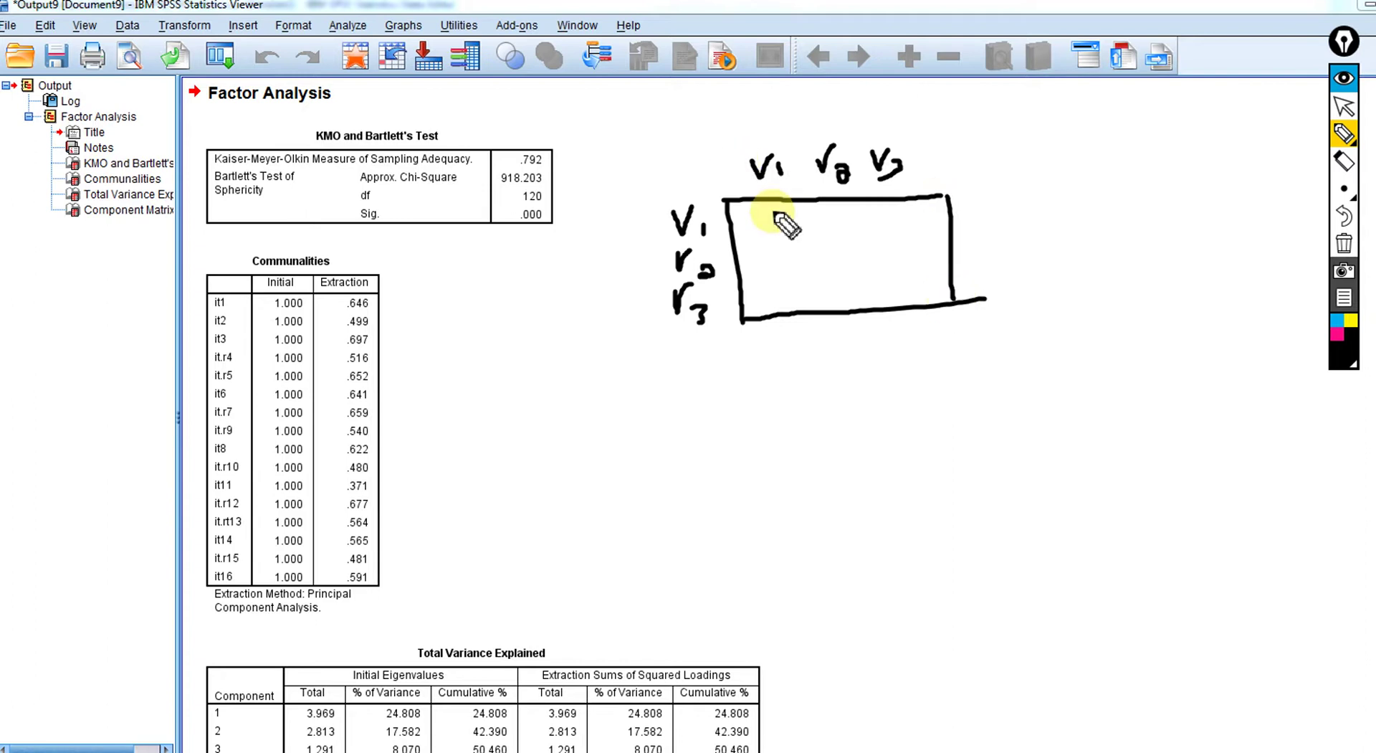
# Step: Fill the sketched matrix with ones on the diagonal and zeros elsewhere, and mark Bartlett's Sig. value with a p
pyautogui.moveTo(771, 210); pyautogui.dragTo(909, 292)
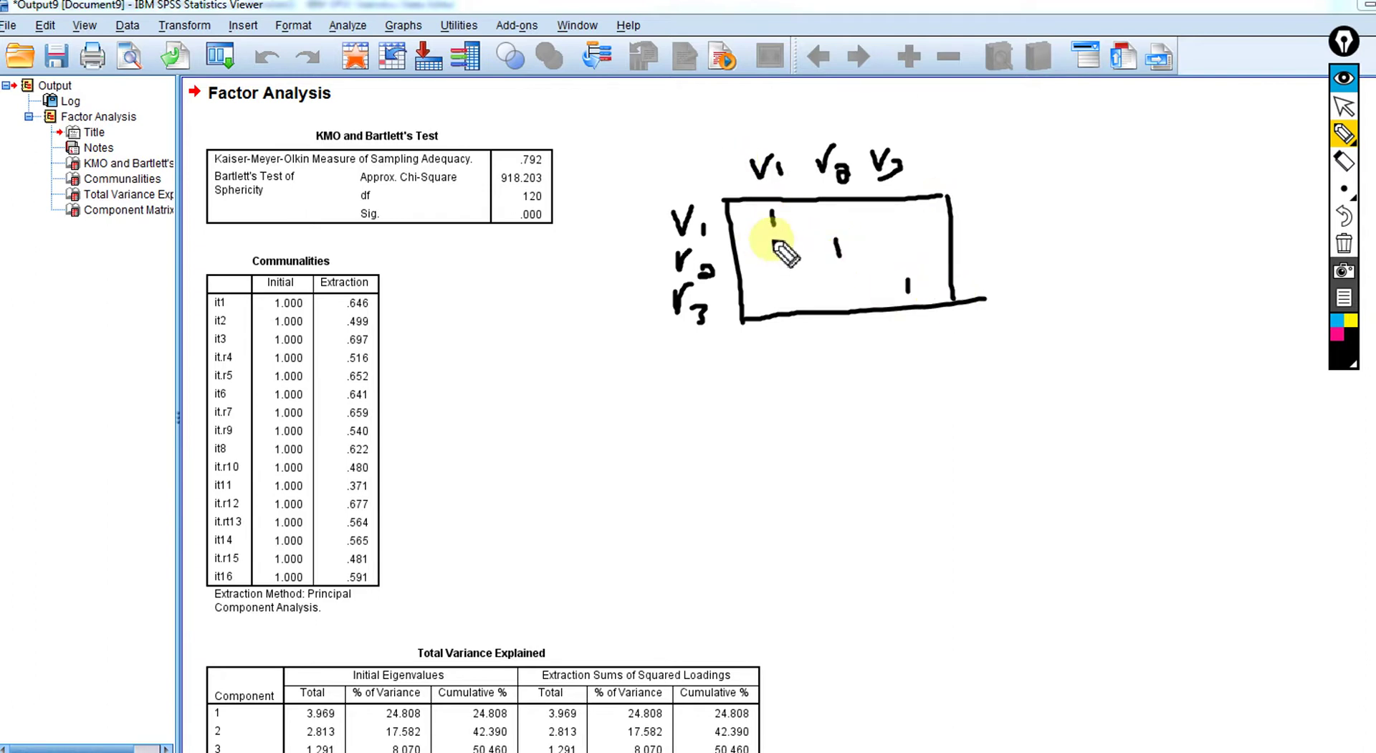
pyautogui.moveTo(783, 240)
pyautogui.mouseDown()
pyautogui.moveTo(794, 287)
pyautogui.moveTo(783, 284)
pyautogui.moveTo(838, 294)
pyautogui.moveTo(843, 277)
pyautogui.mouseUp()
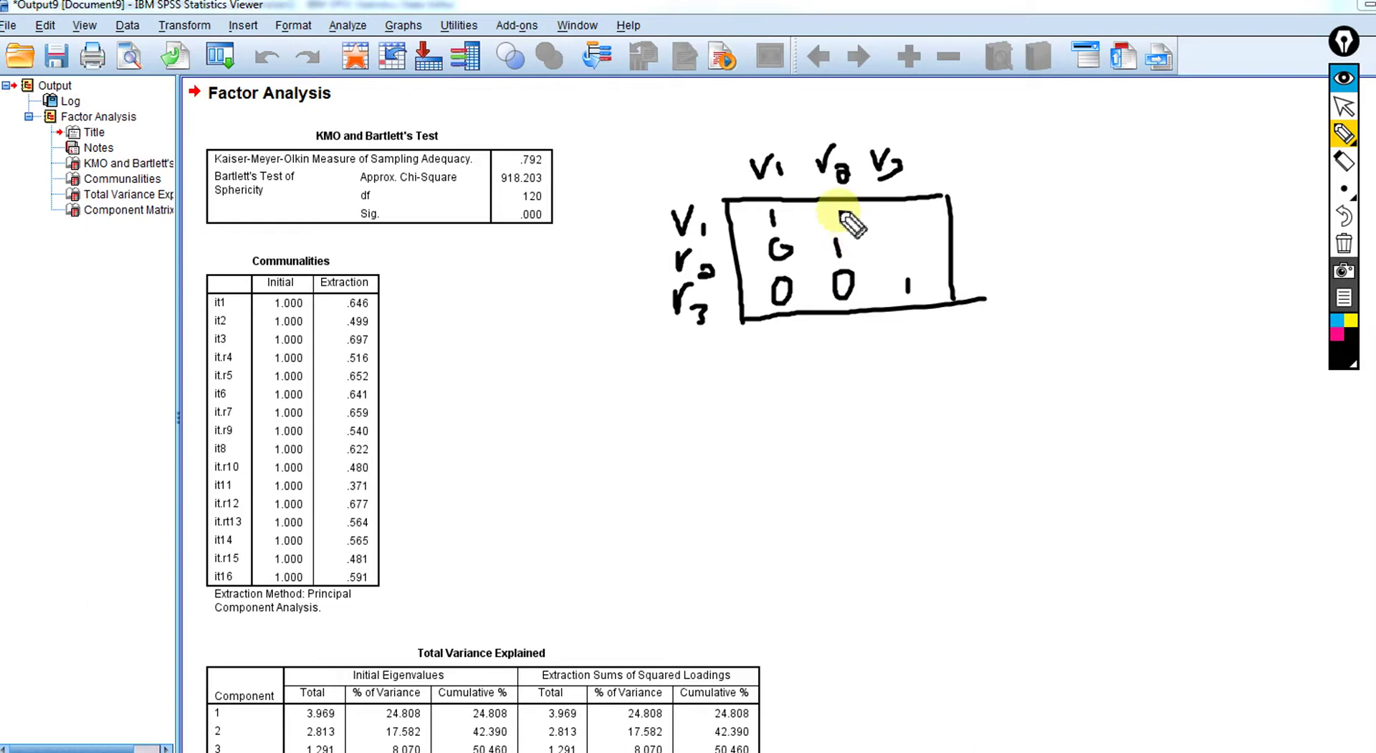
pyautogui.moveTo(831, 207)
pyautogui.mouseDown()
pyautogui.moveTo(917, 217)
pyautogui.moveTo(907, 203)
pyautogui.moveTo(894, 250)
pyautogui.moveTo(904, 260)
pyautogui.moveTo(904, 238)
pyautogui.mouseUp()
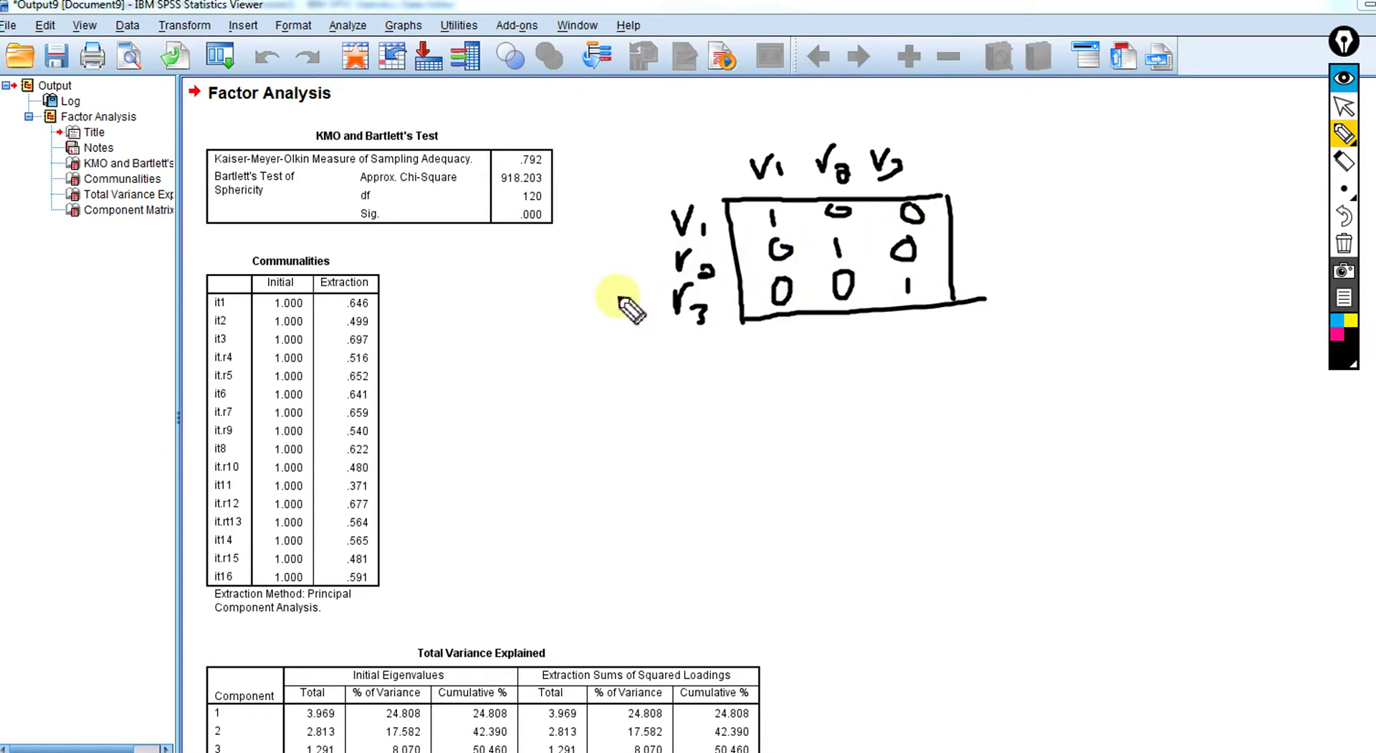
pyautogui.moveTo(545, 216); pyautogui.dragTo(557, 217)
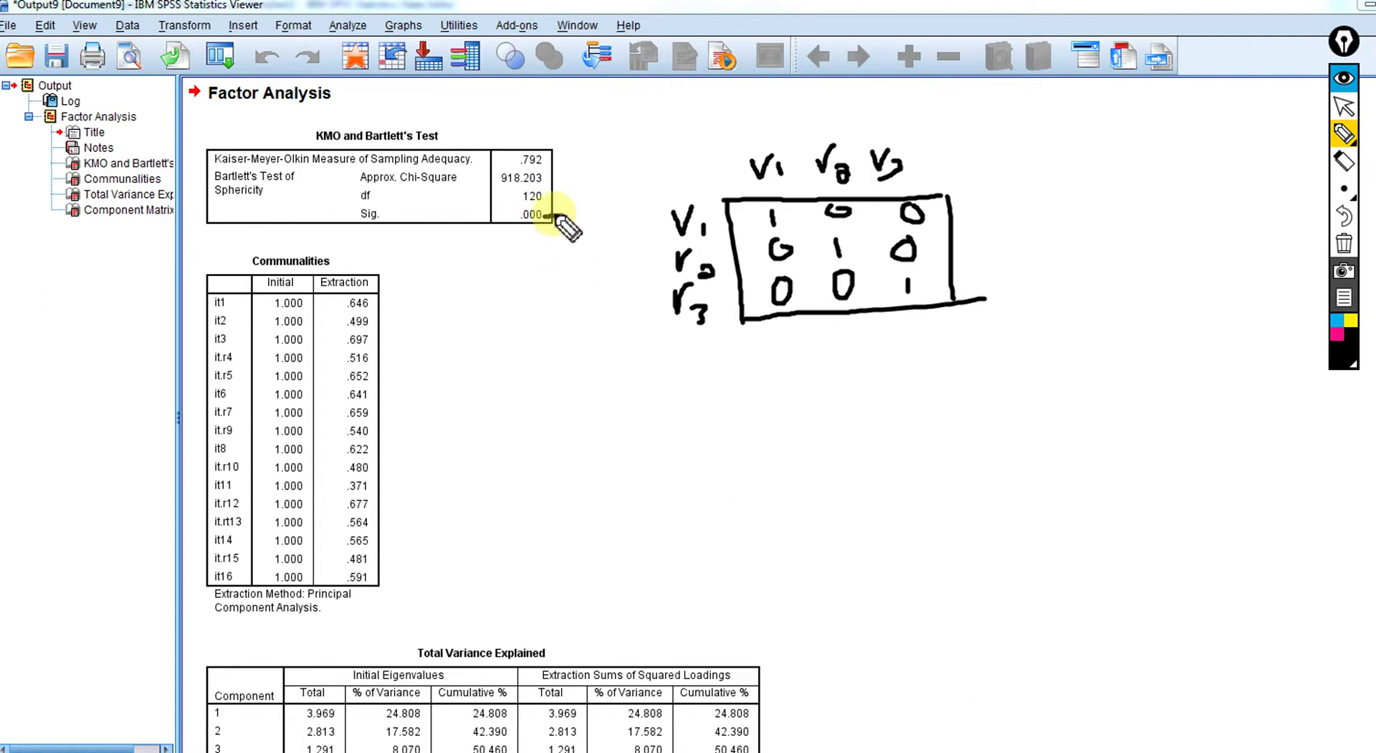
pyautogui.moveTo(571, 212); pyautogui.dragTo(572, 223)
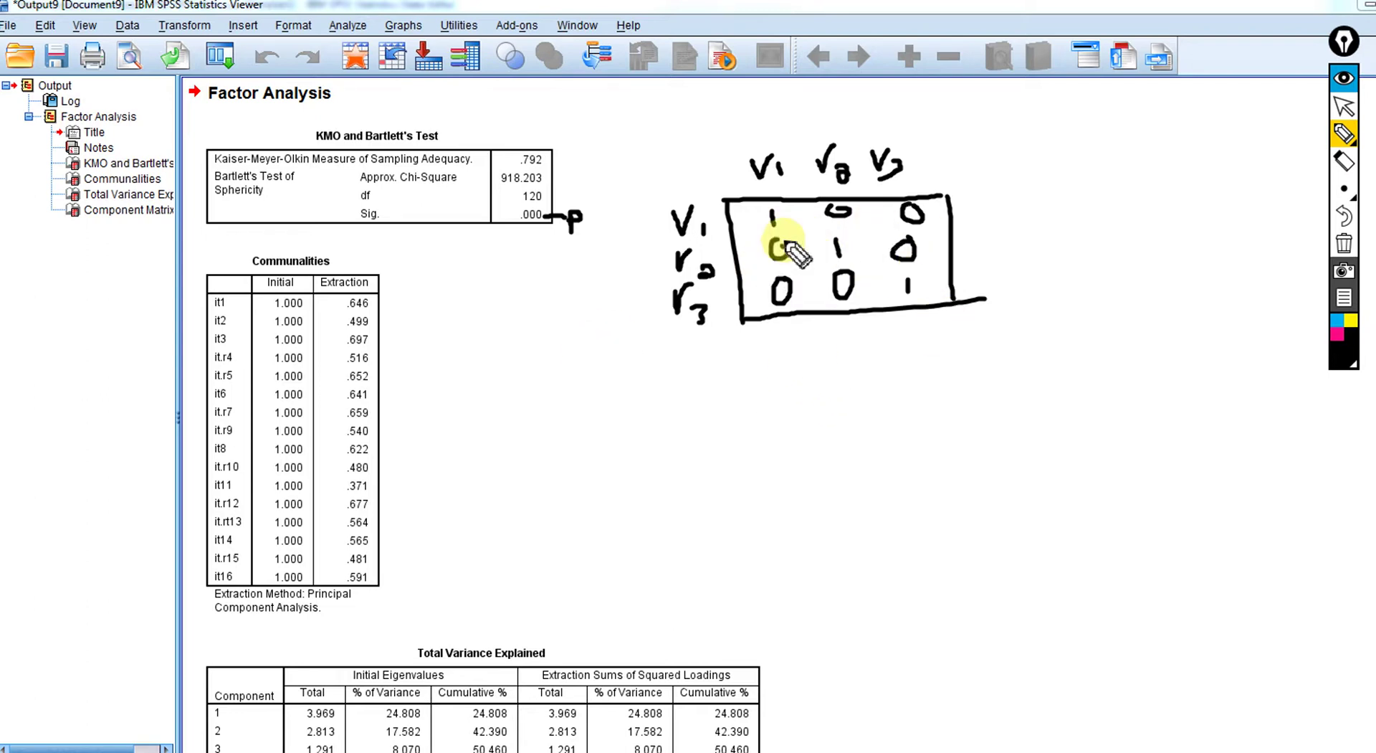
# Step: Clear all pen annotations from the output and return to the normal pointer
pyautogui.click(1344, 247)
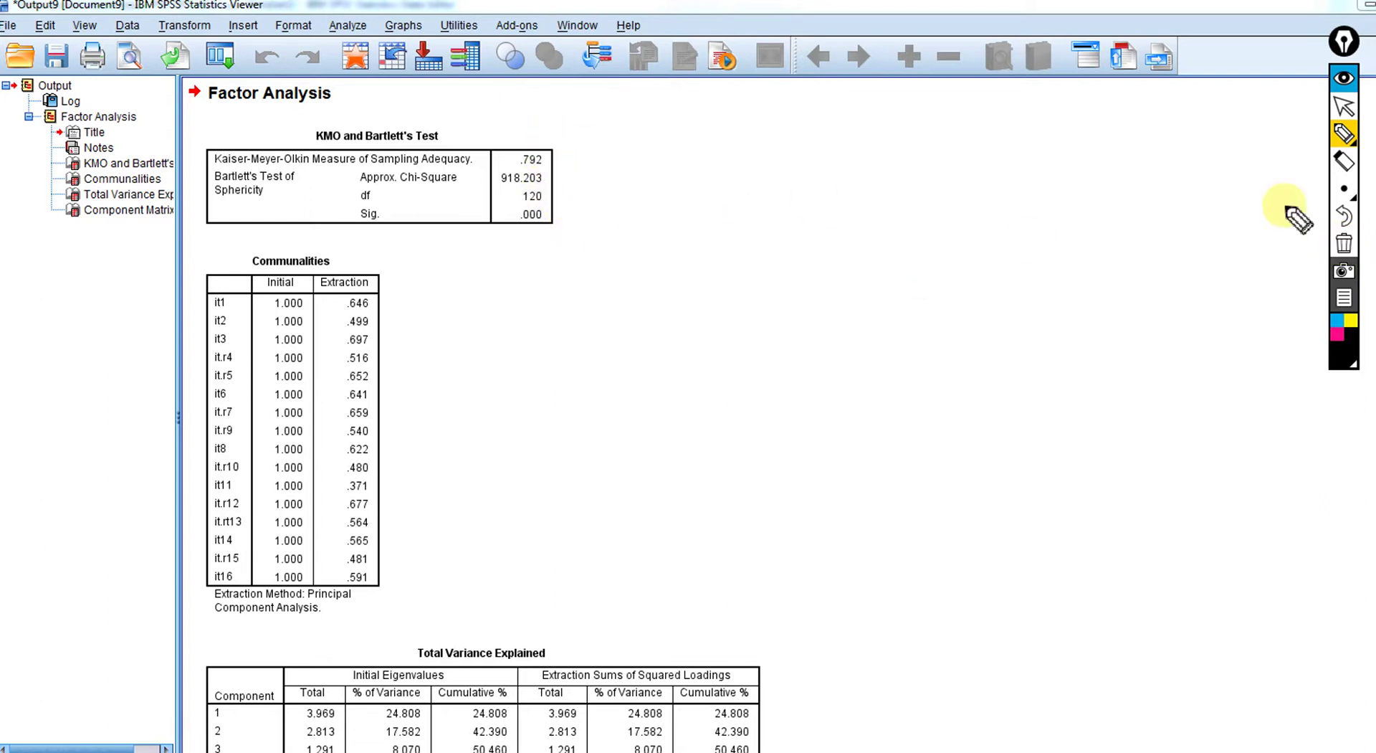
pyautogui.click(1344, 109)
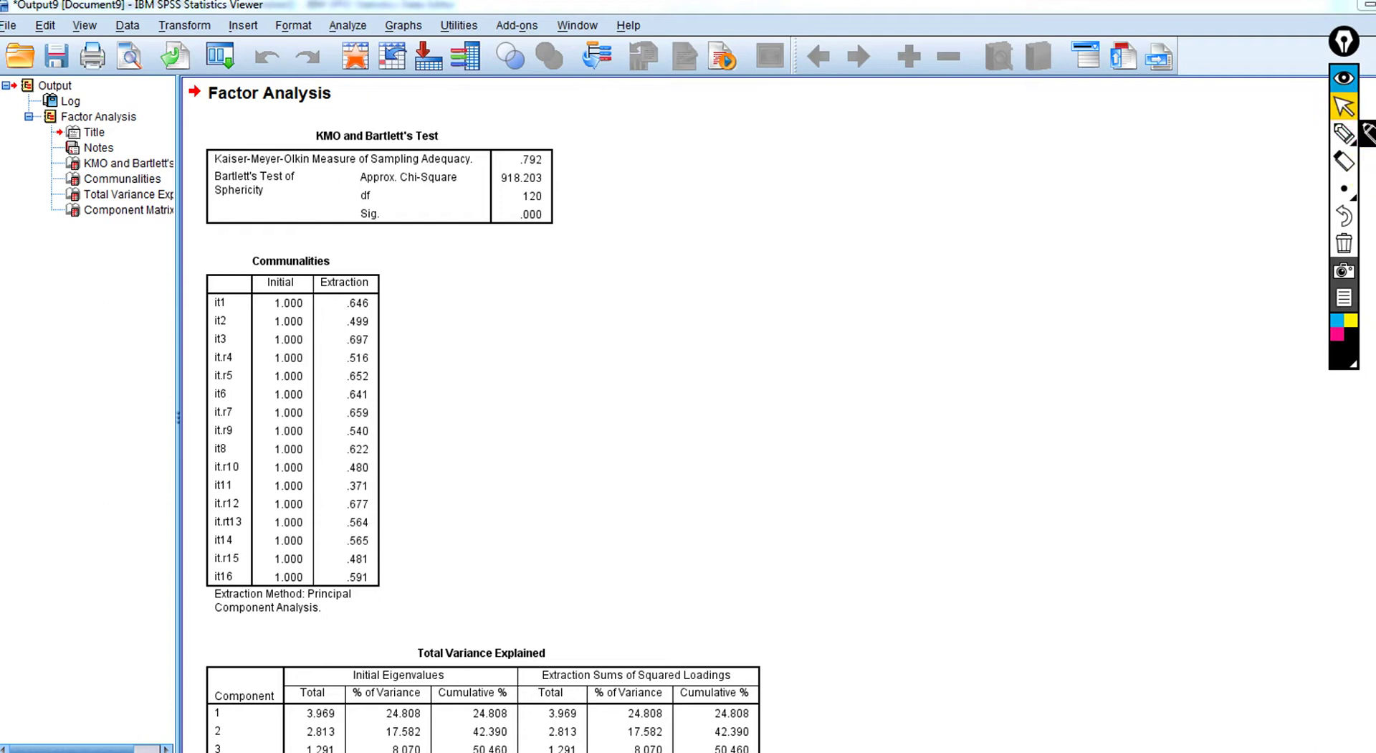
# Step: Examine the Communalities and Total Variance Explained tables in the factor analysis output
pyautogui.scroll(-2, 473, 416)
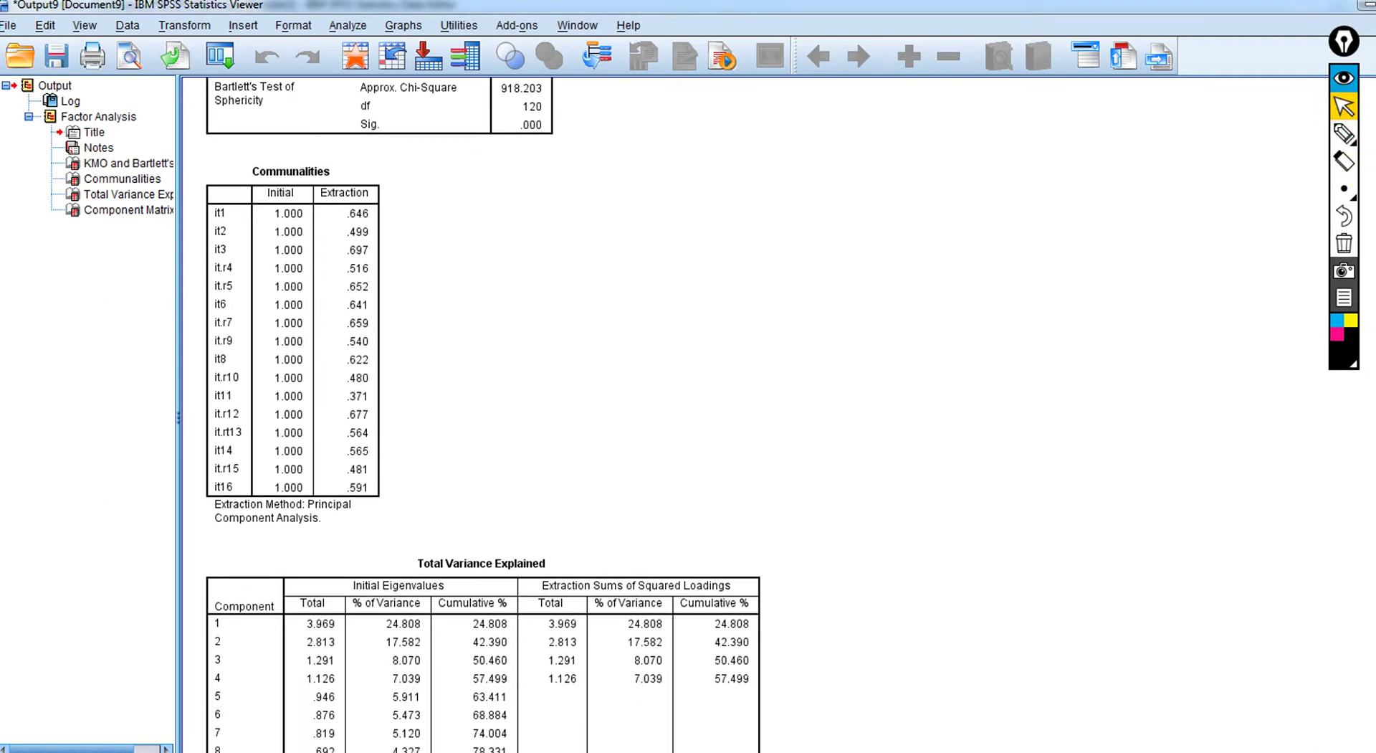
pyautogui.scroll(-3, 482, 416)
pyautogui.scroll(2, 482, 416)
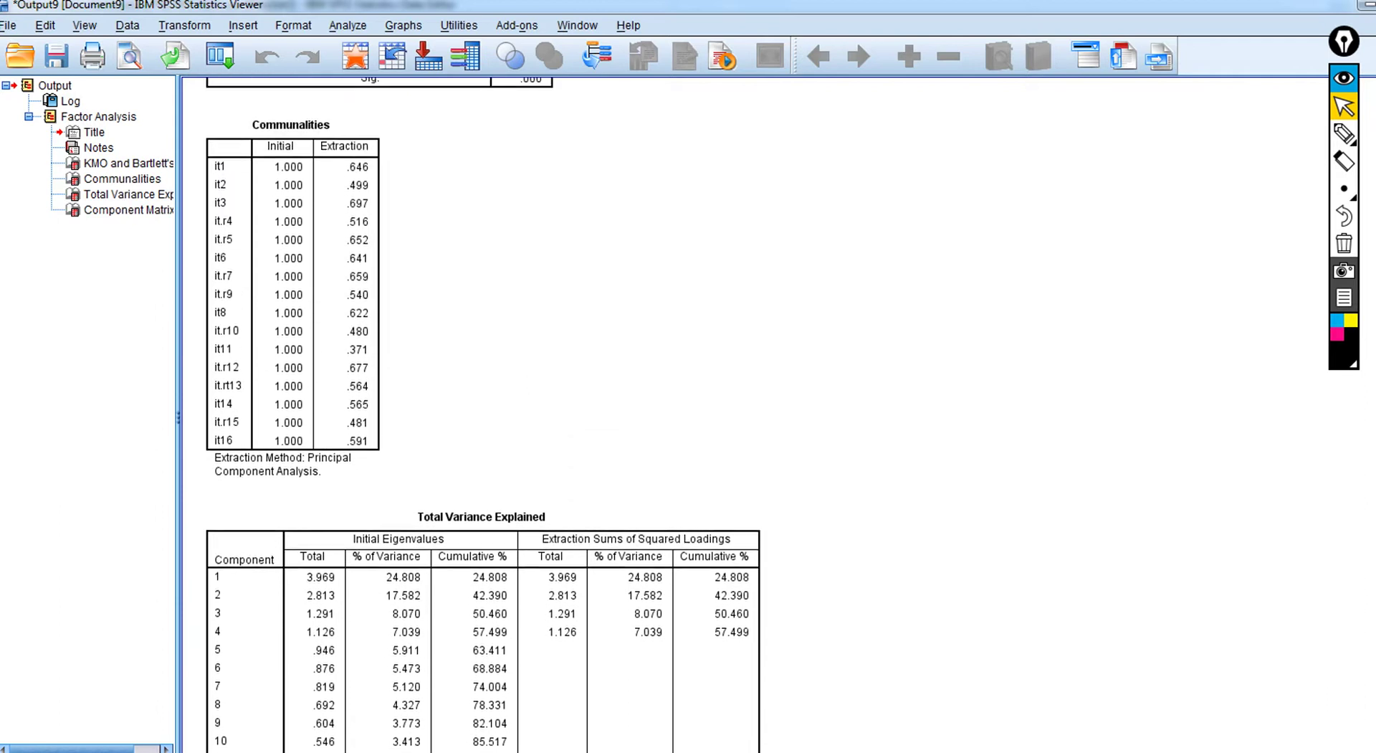
pyautogui.scroll(-6, 483, 415)
pyautogui.scroll(4, 482, 415)
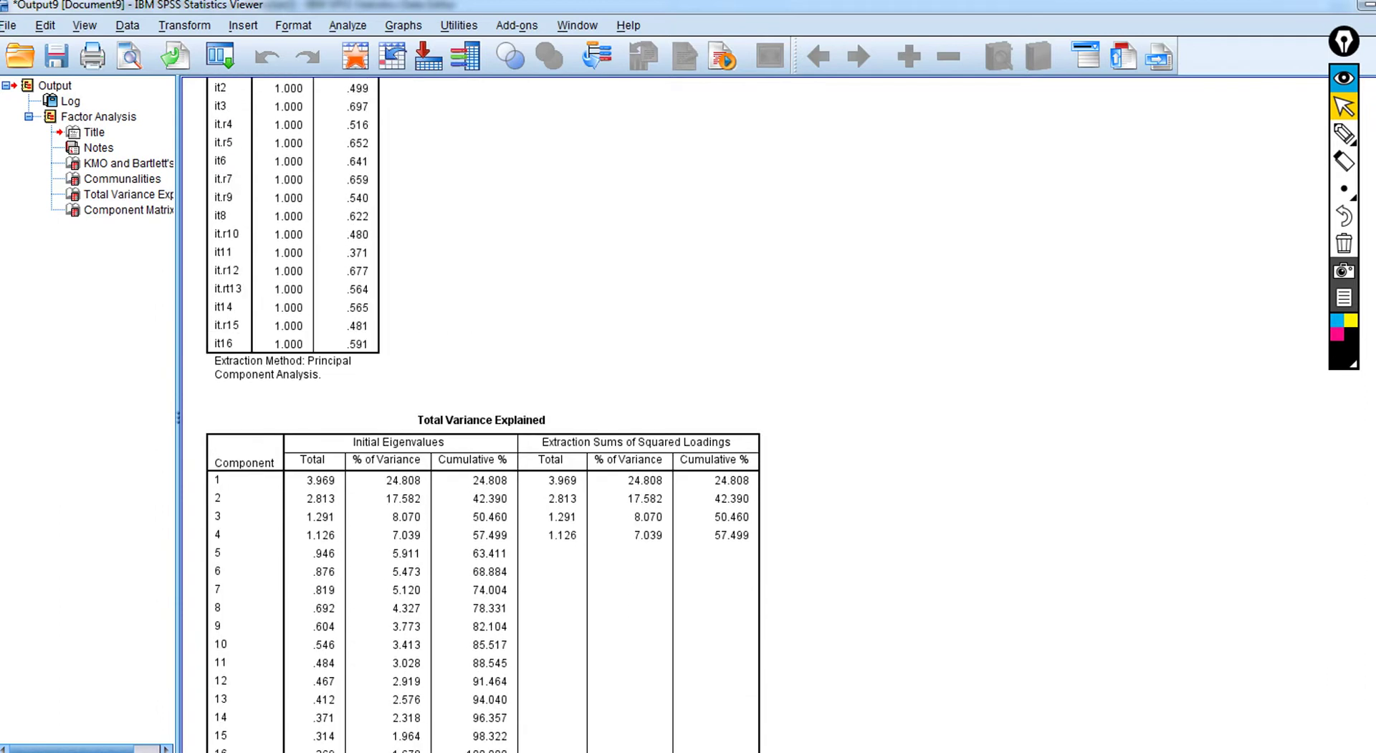
pyautogui.scroll(1, 483, 415)
pyautogui.scroll(-2, 746, 108)
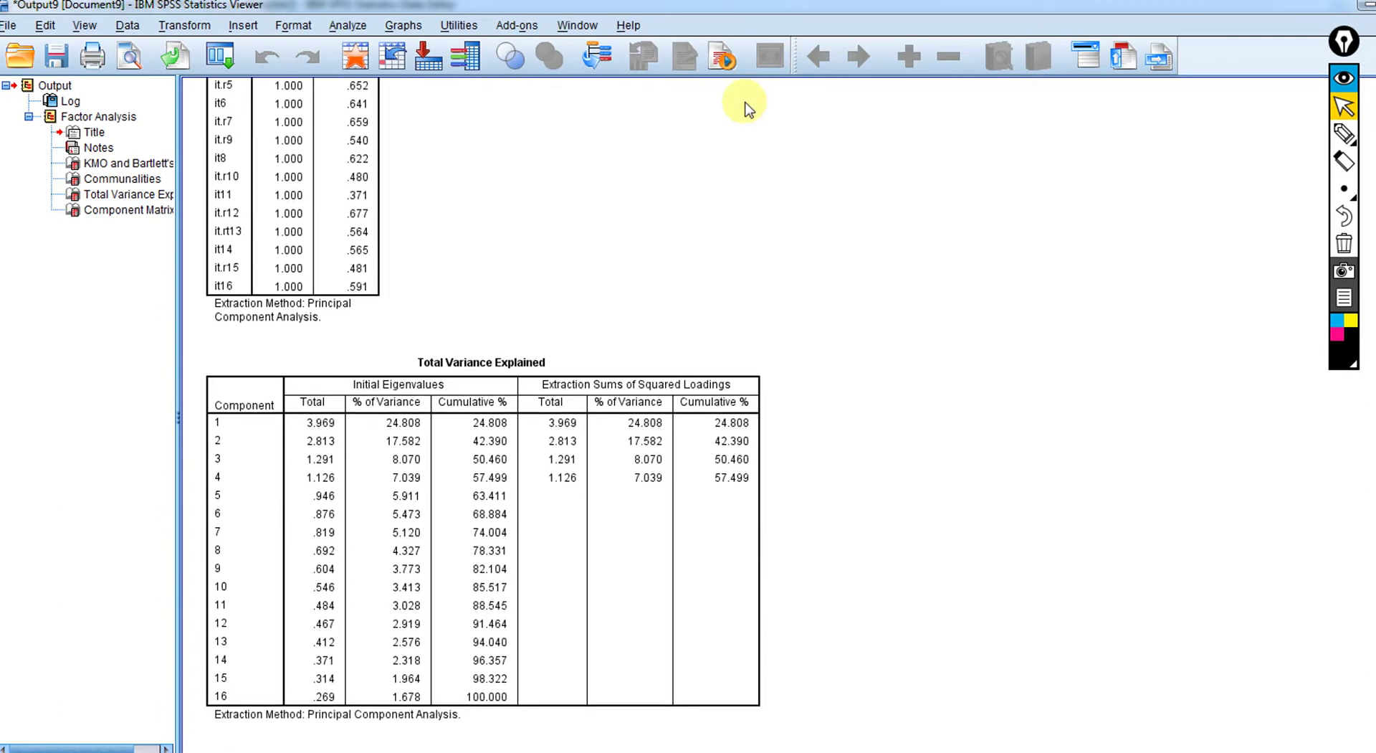
# Step: Reopen the Factor Analysis setup and set its extraction method to Principal axis factoring with a scree plot displayed
pyautogui.click(353, 31)
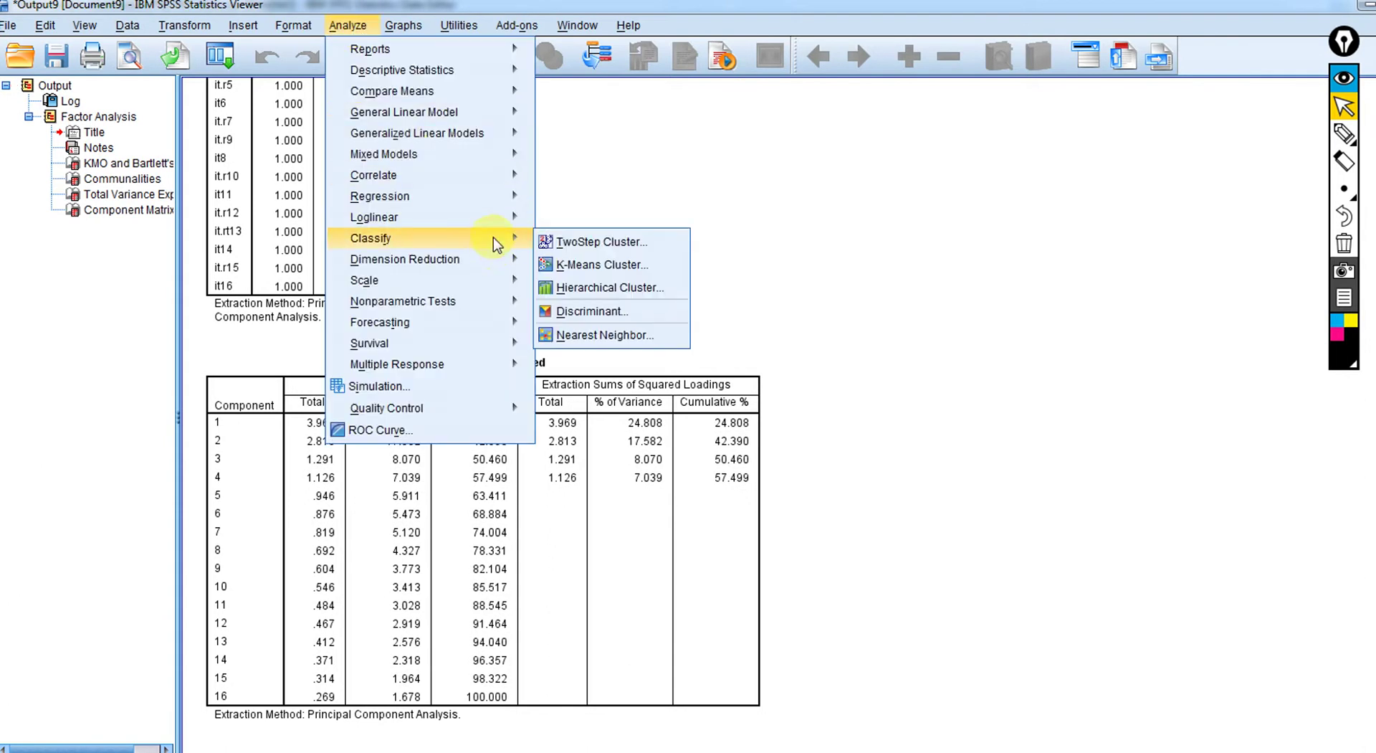
pyautogui.moveTo(515, 260)
pyautogui.click(563, 263)
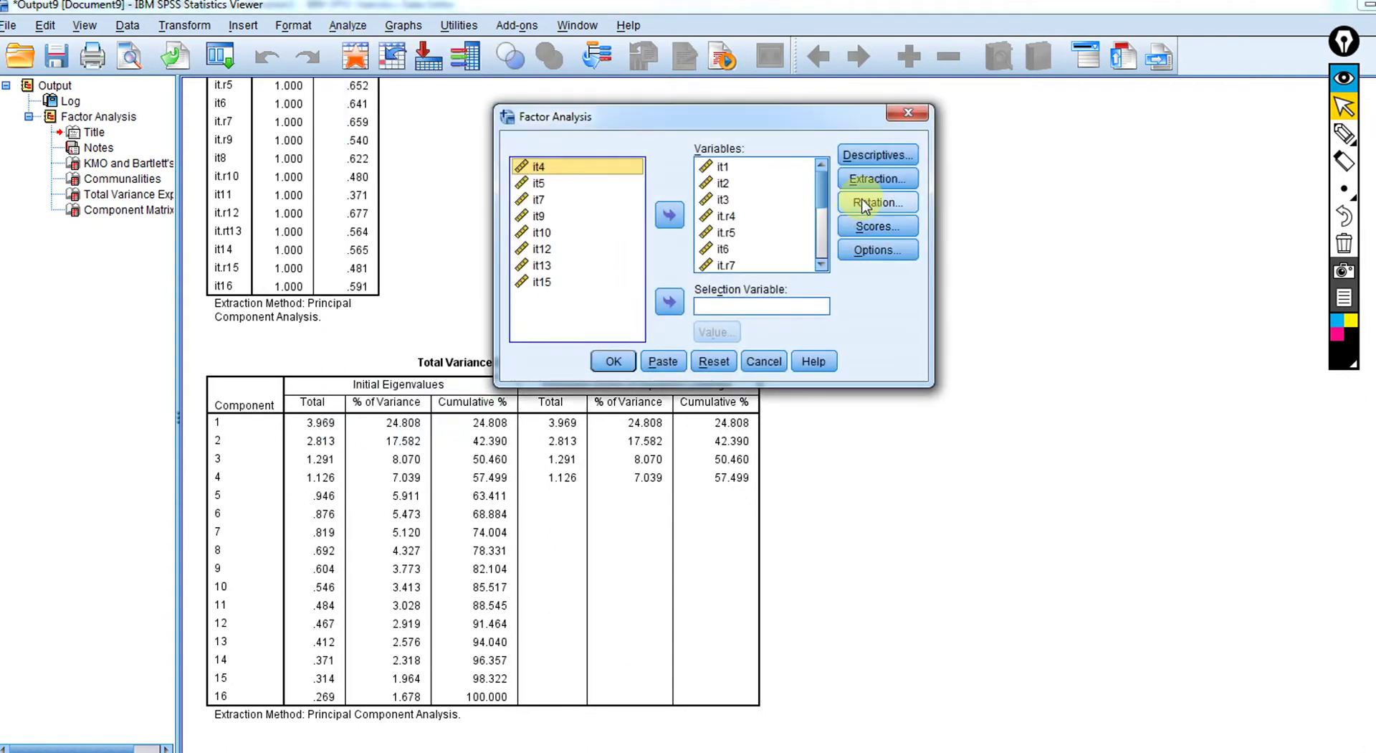
pyautogui.click(877, 179)
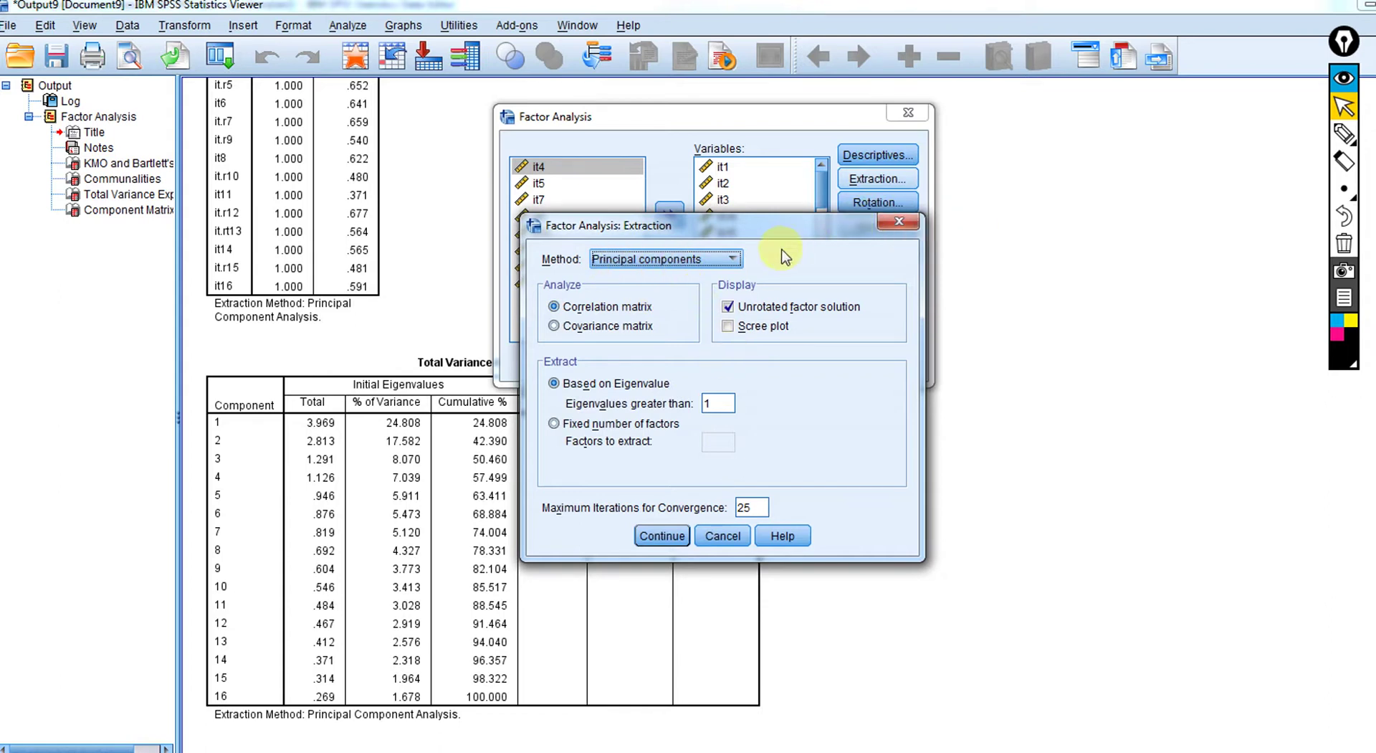
pyautogui.click(733, 259)
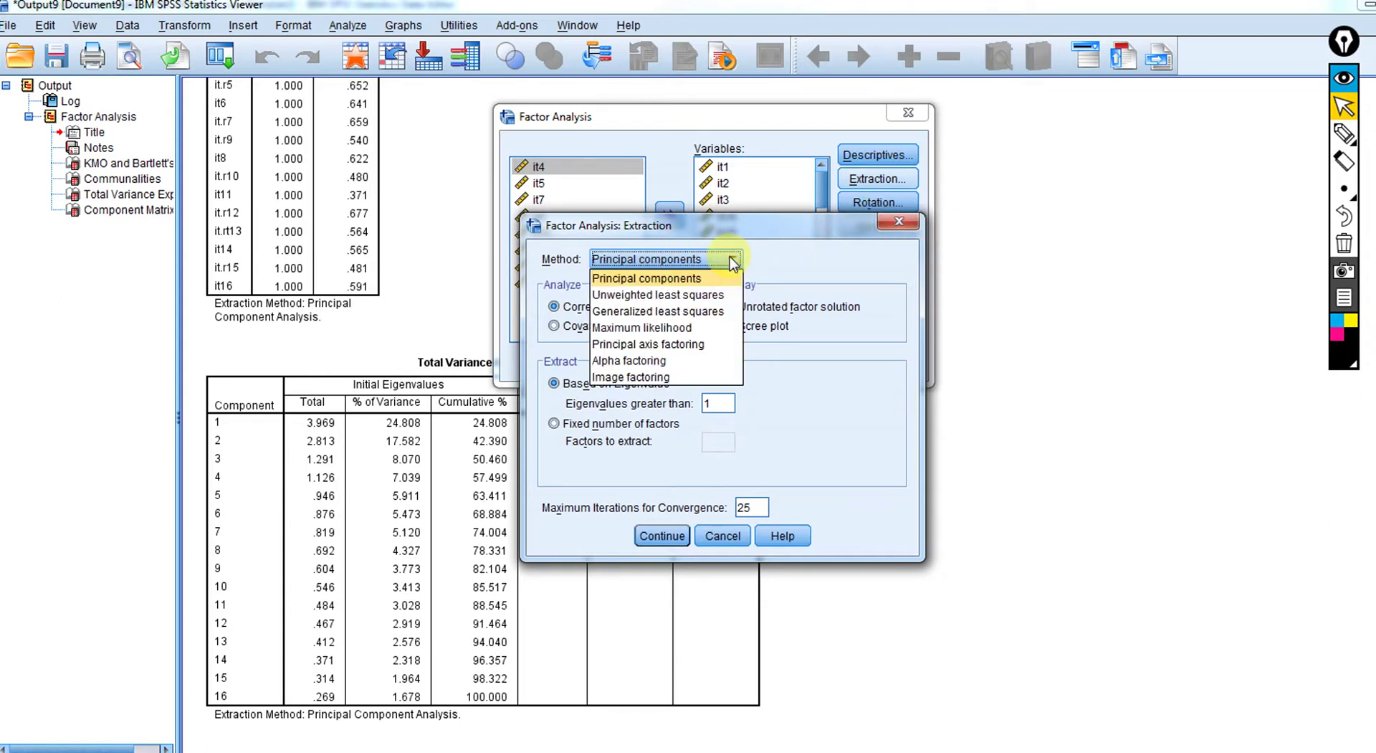
pyautogui.click(699, 345)
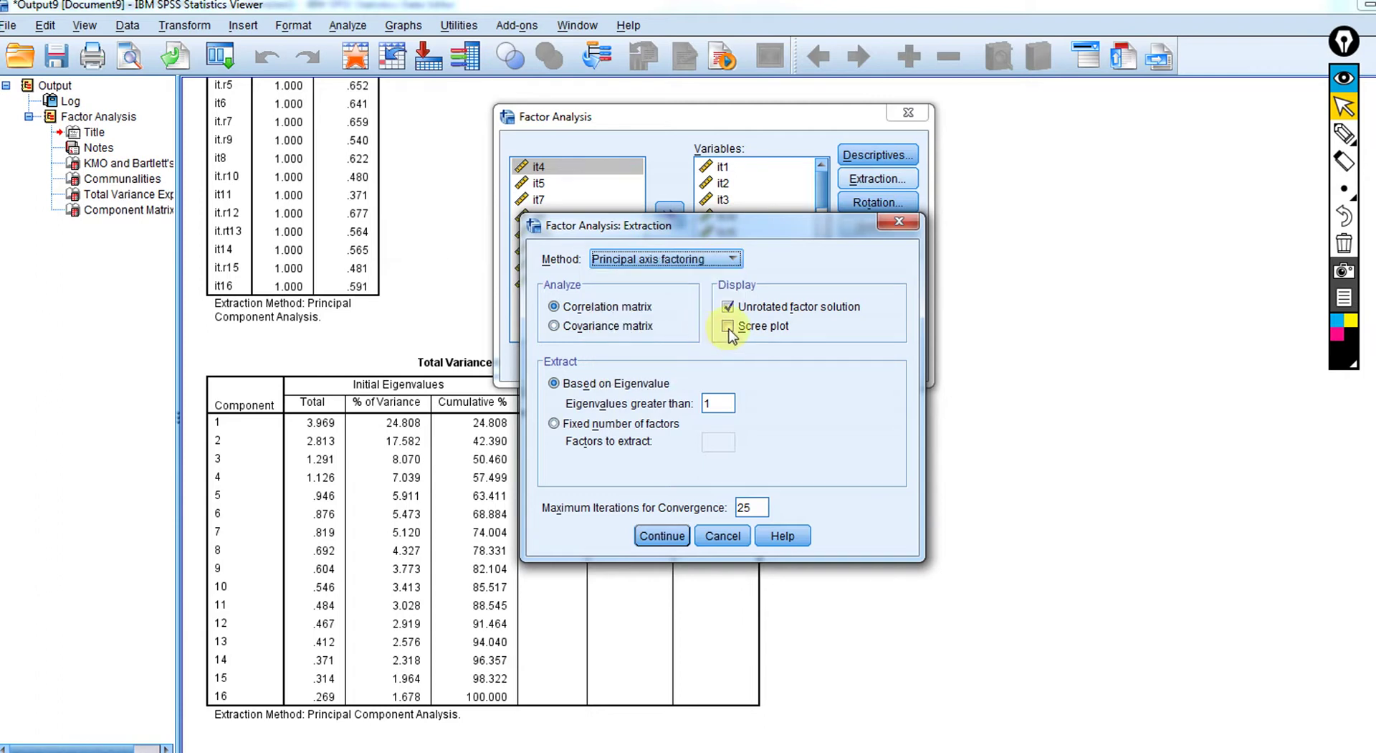
pyautogui.click(729, 331)
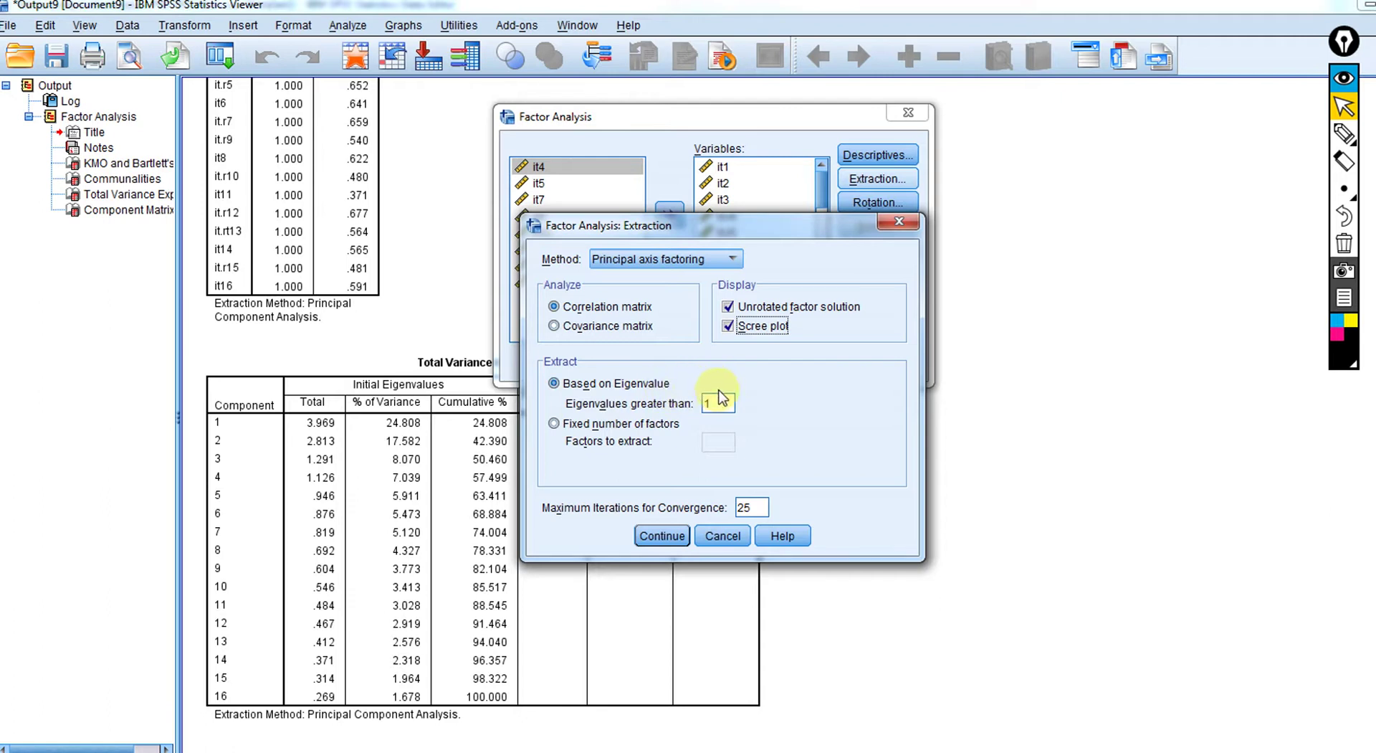
pyautogui.click(660, 536)
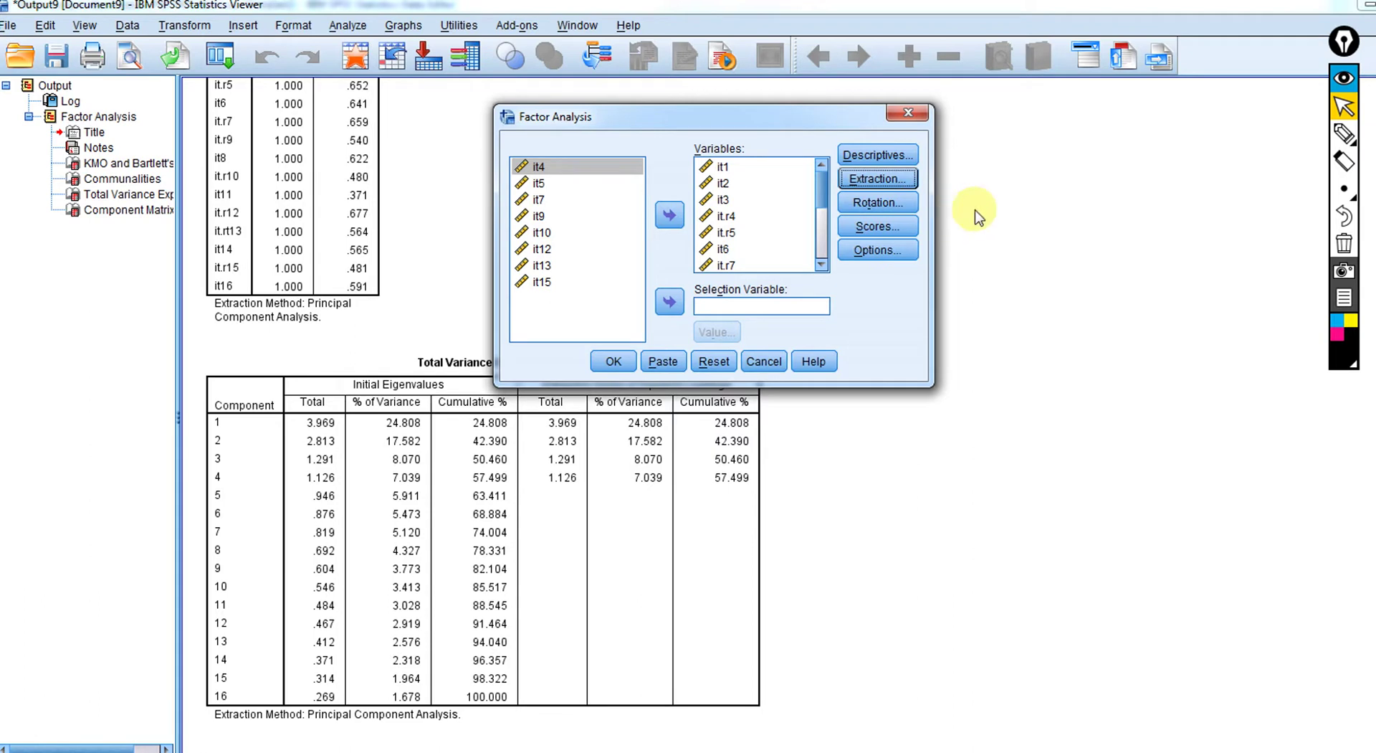
# Step: Check the available rotation methods, leave rotation at None, and run the factor analysis
pyautogui.click(913, 208)
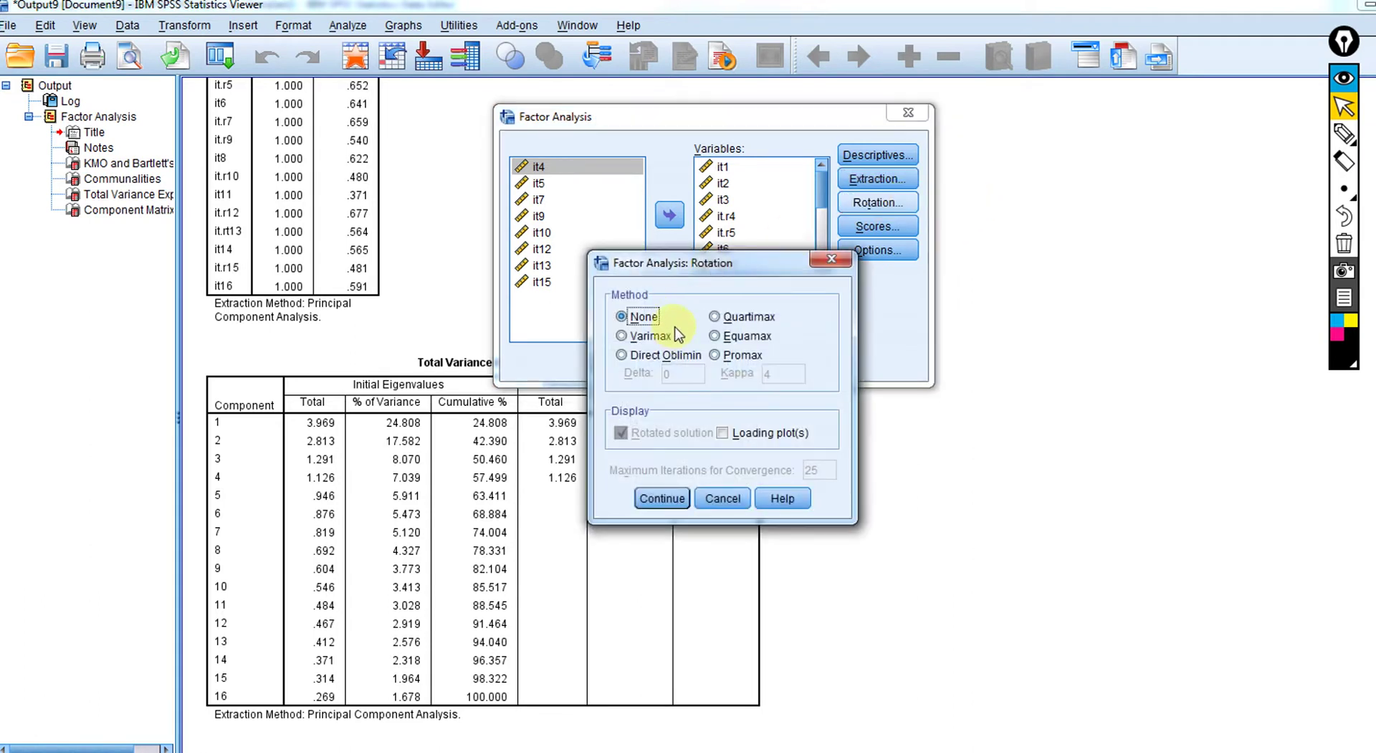
pyautogui.click(831, 258)
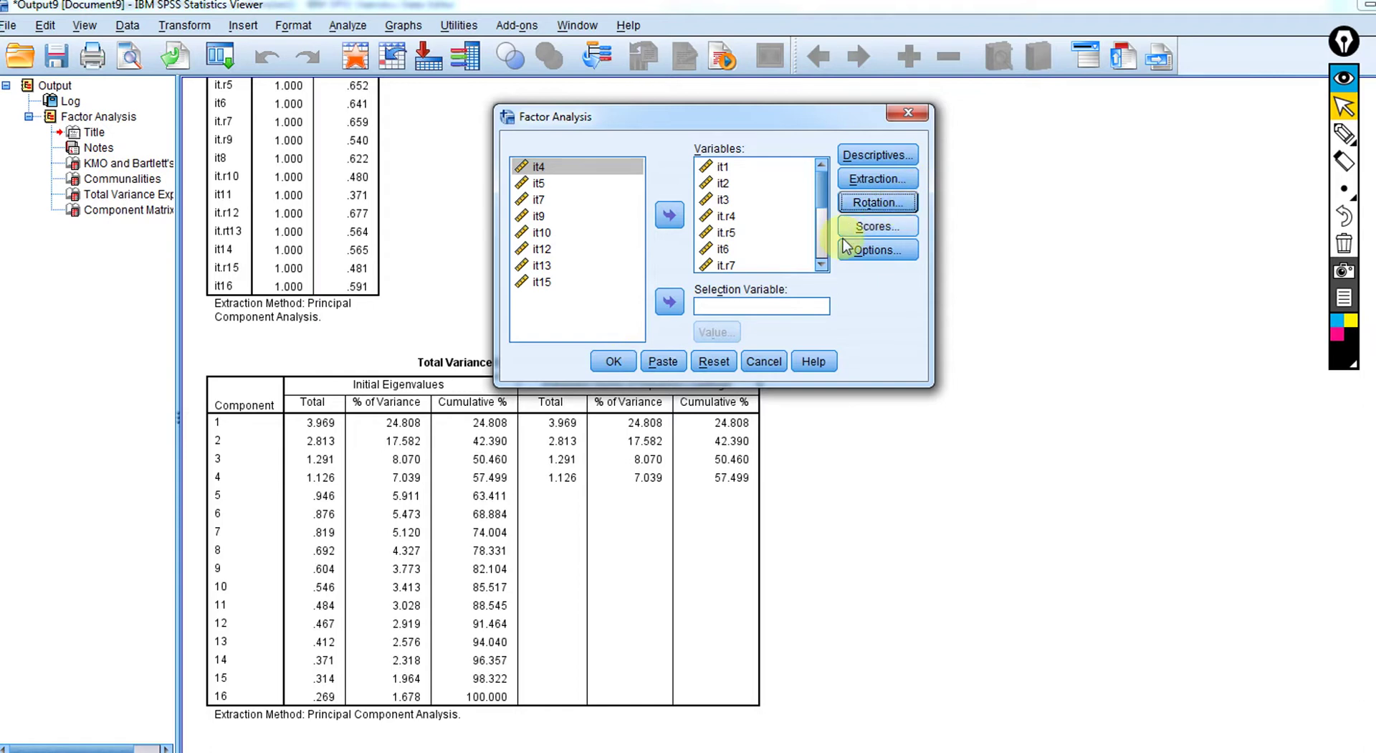
pyautogui.click(615, 359)
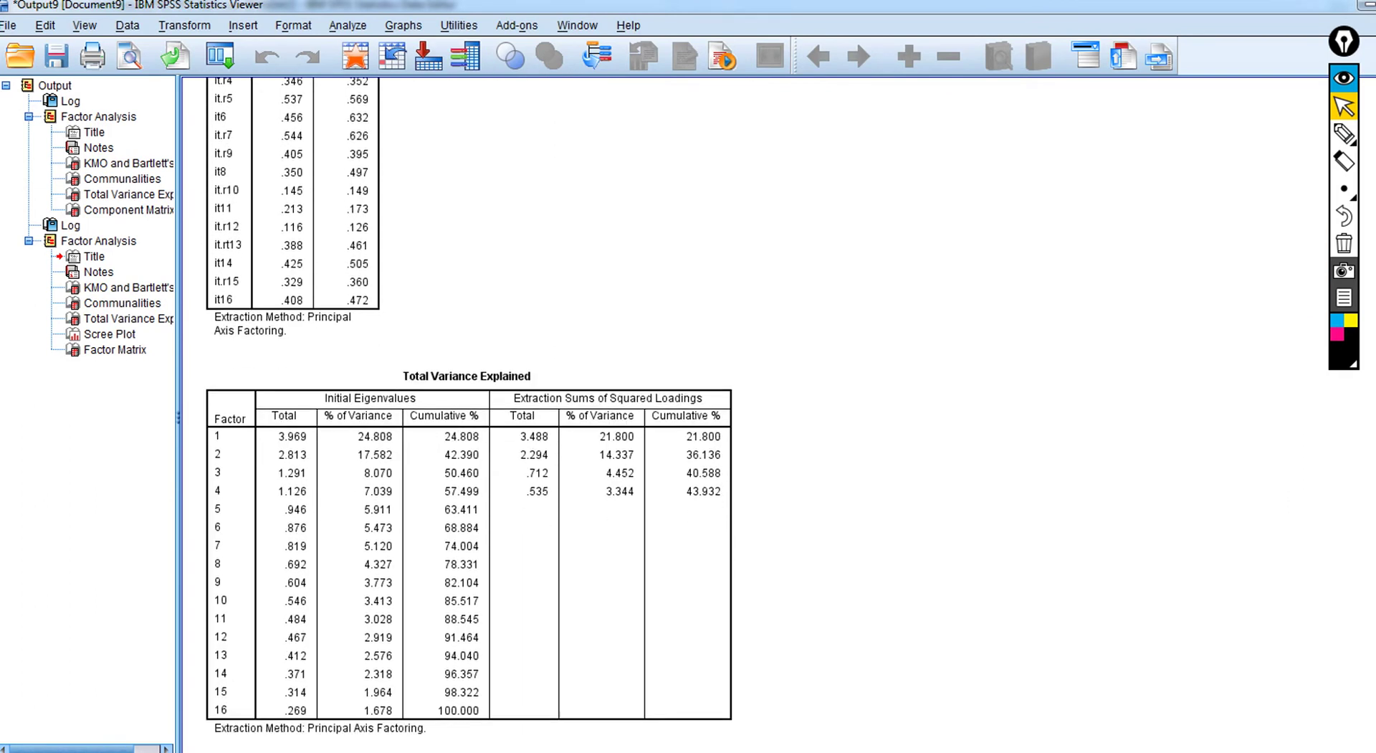
# Step: Compare the Total Variance Explained table of the principal components run with that of the principal axis factoring run
pyautogui.scroll(3, 487, 416)
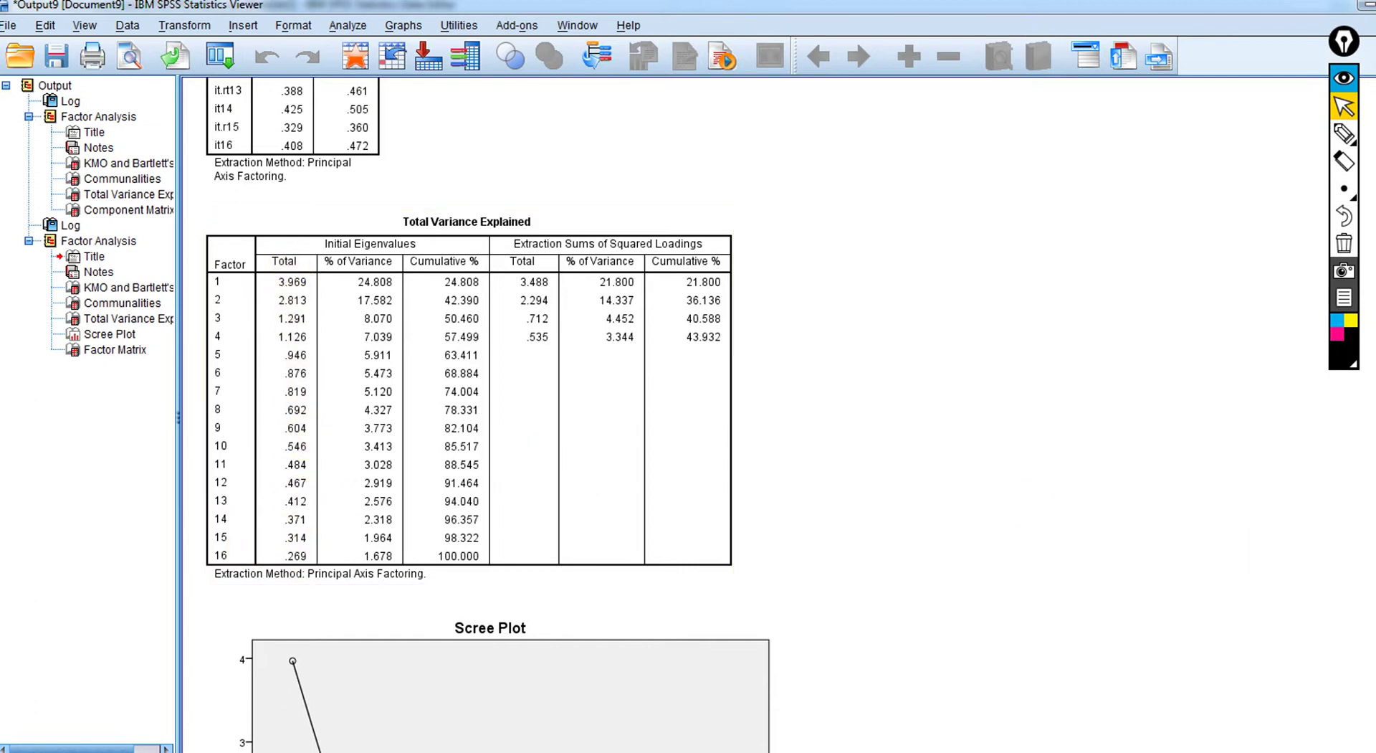
pyautogui.scroll(15, 488, 415)
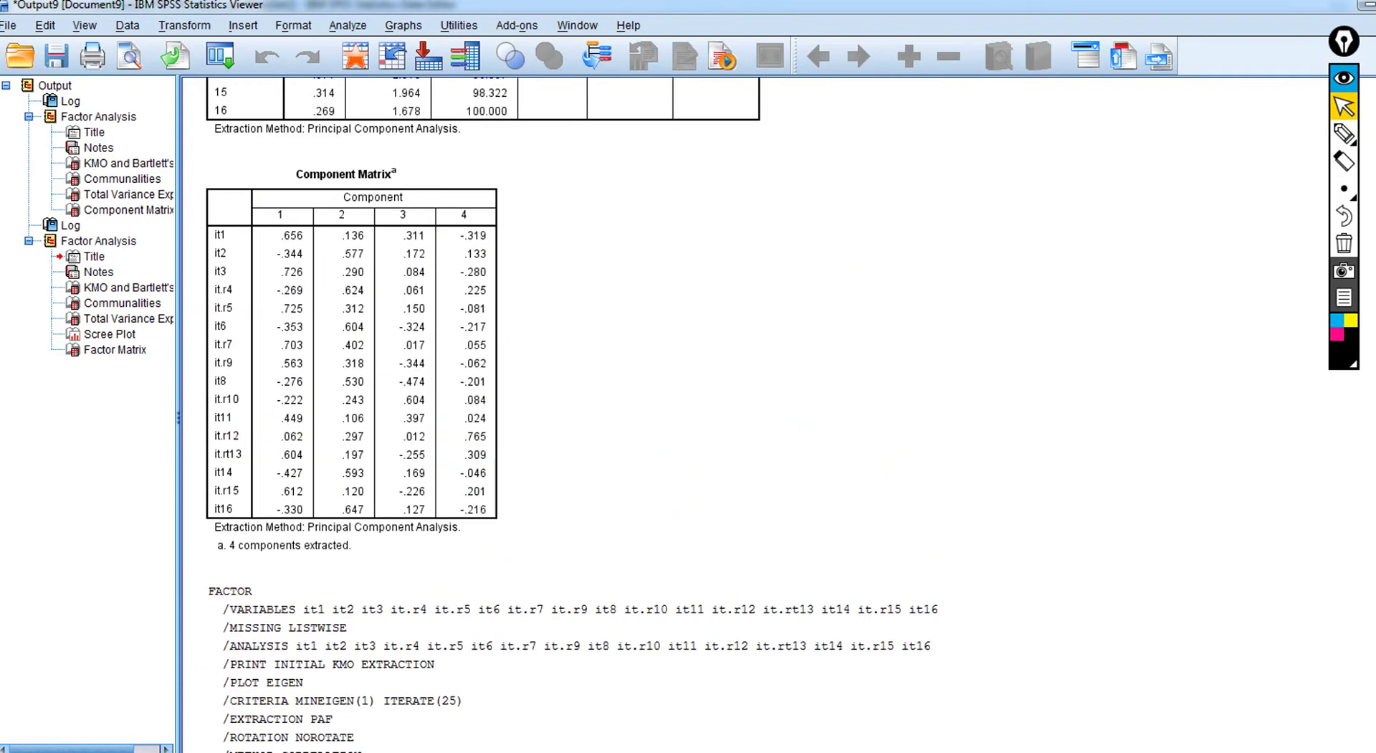
pyautogui.scroll(5, 488, 416)
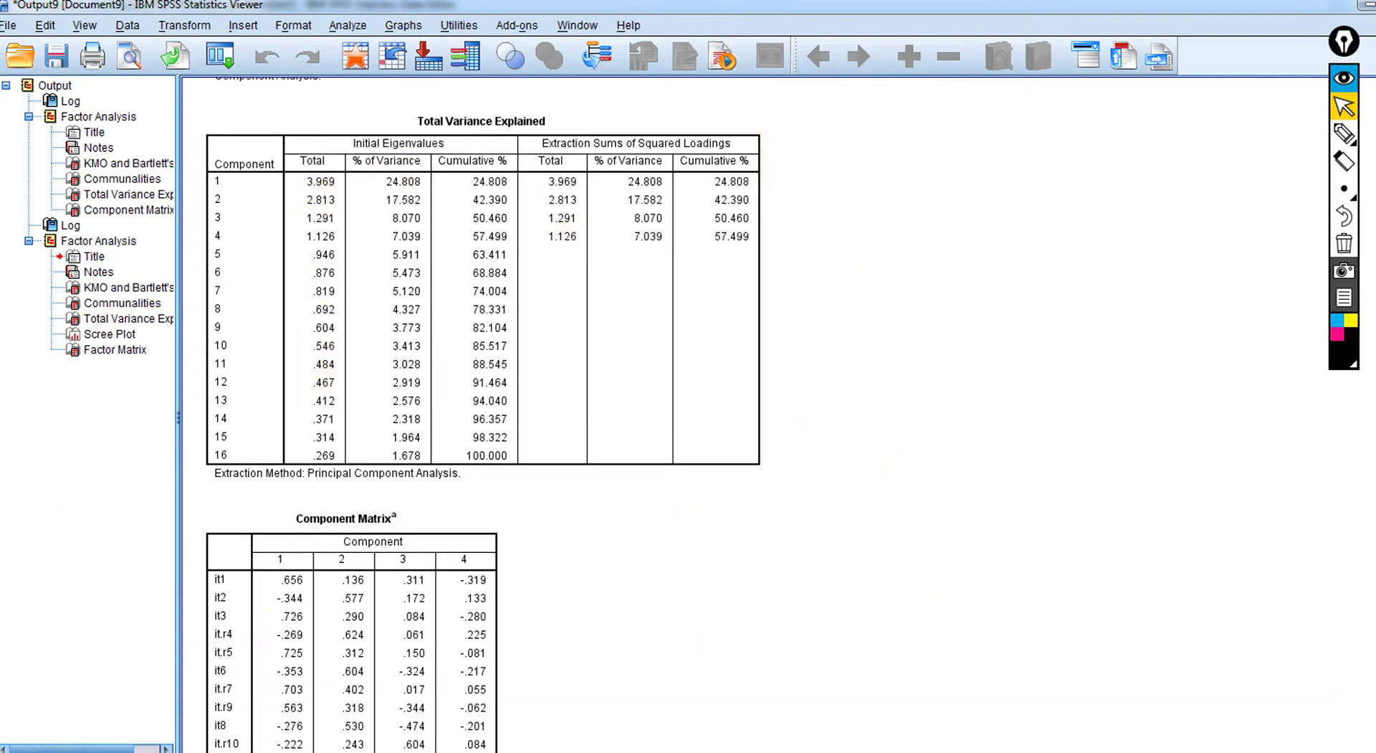
pyautogui.scroll(-15, 487, 416)
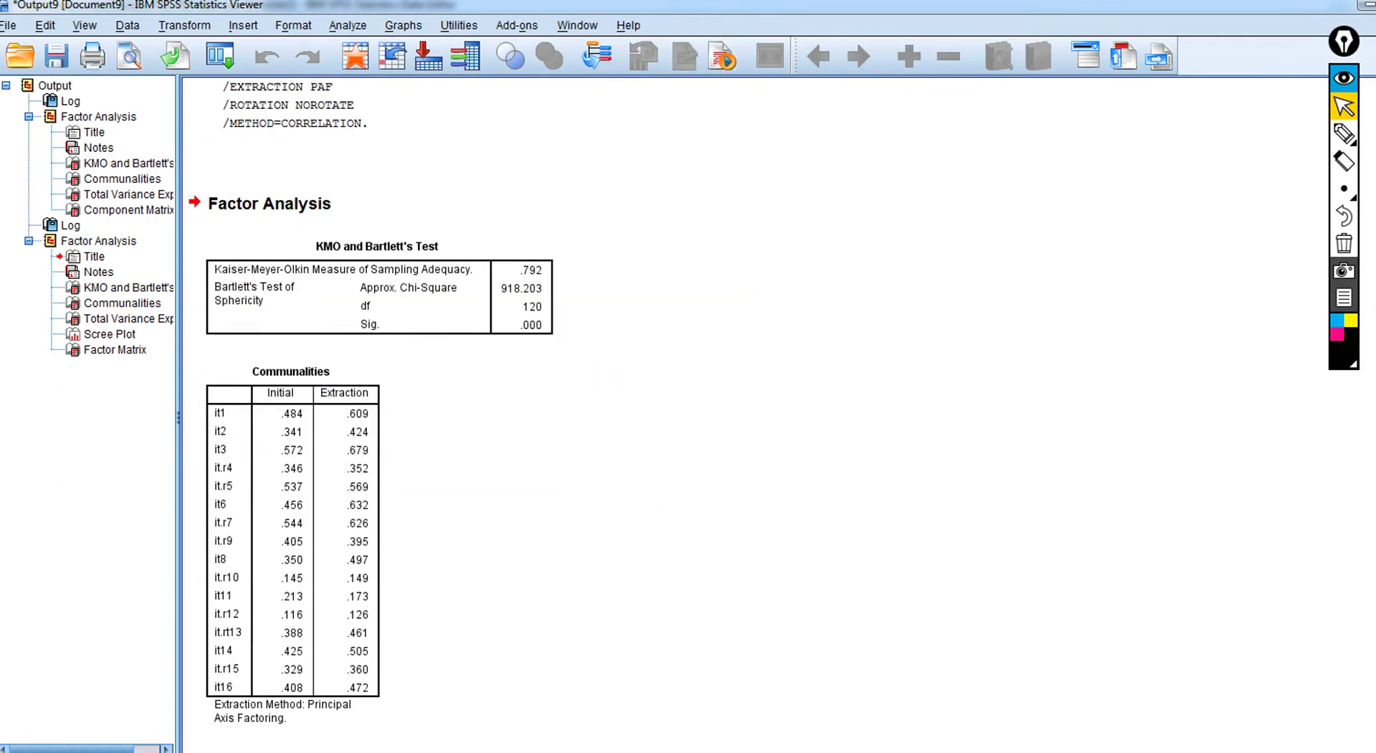
pyautogui.scroll(-7, 487, 415)
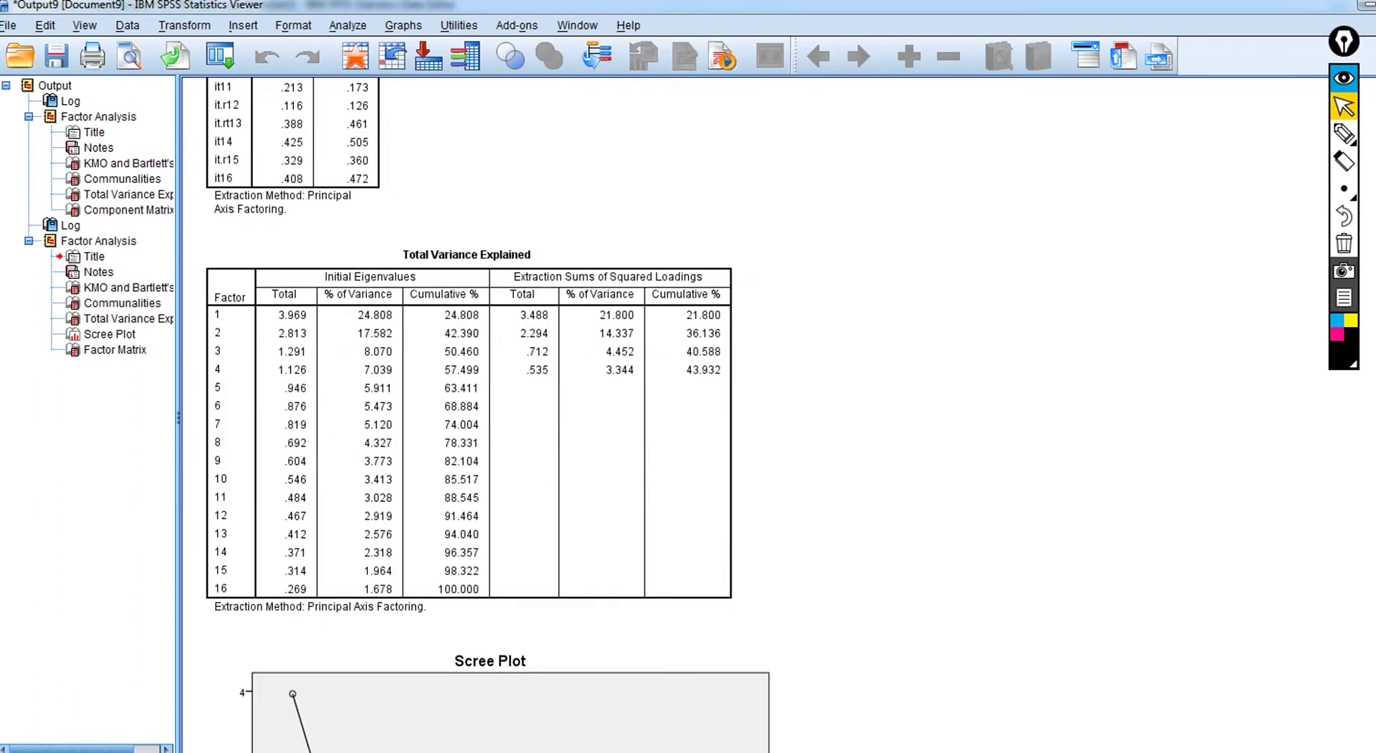
pyautogui.scroll(-1, 488, 416)
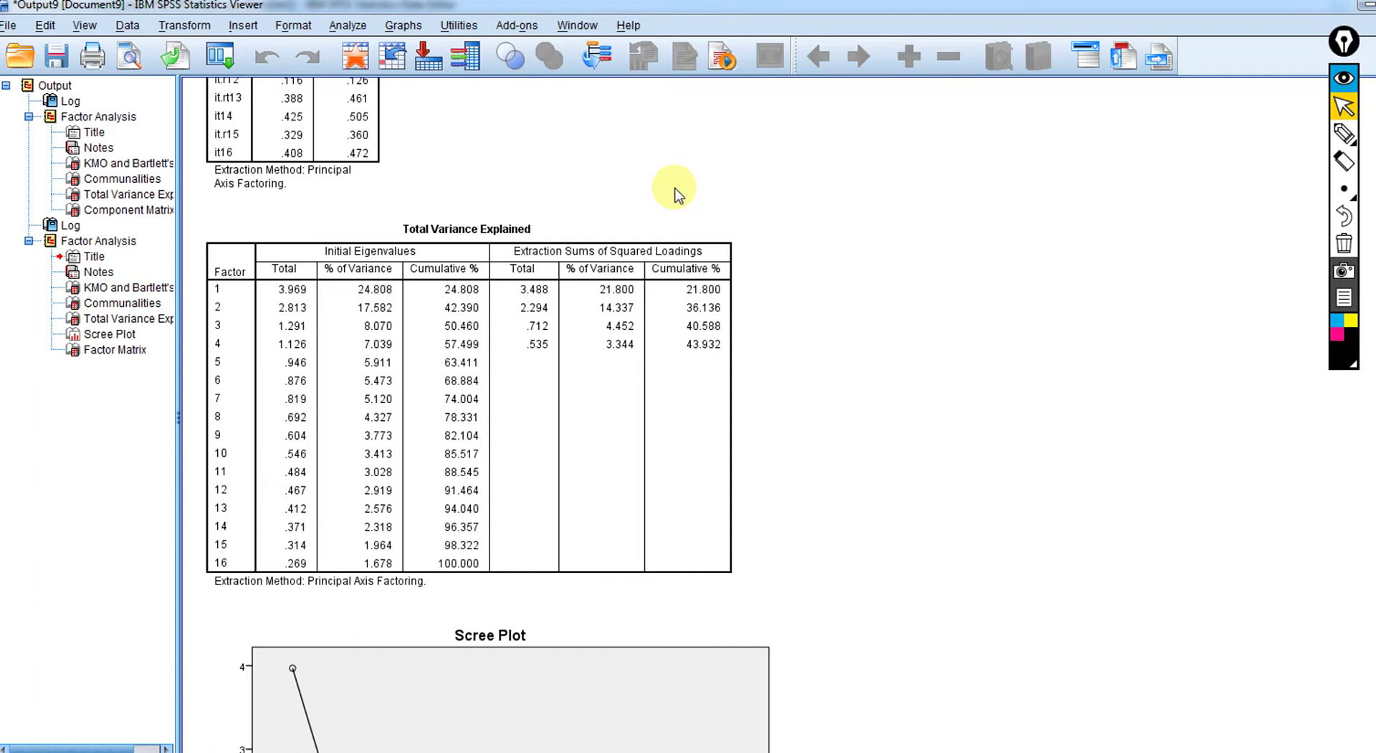
# Step: Examine the Initial Eigenvalues of the factors in the principal axis factoring Total Variance Explained table
pyautogui.click(284, 309)
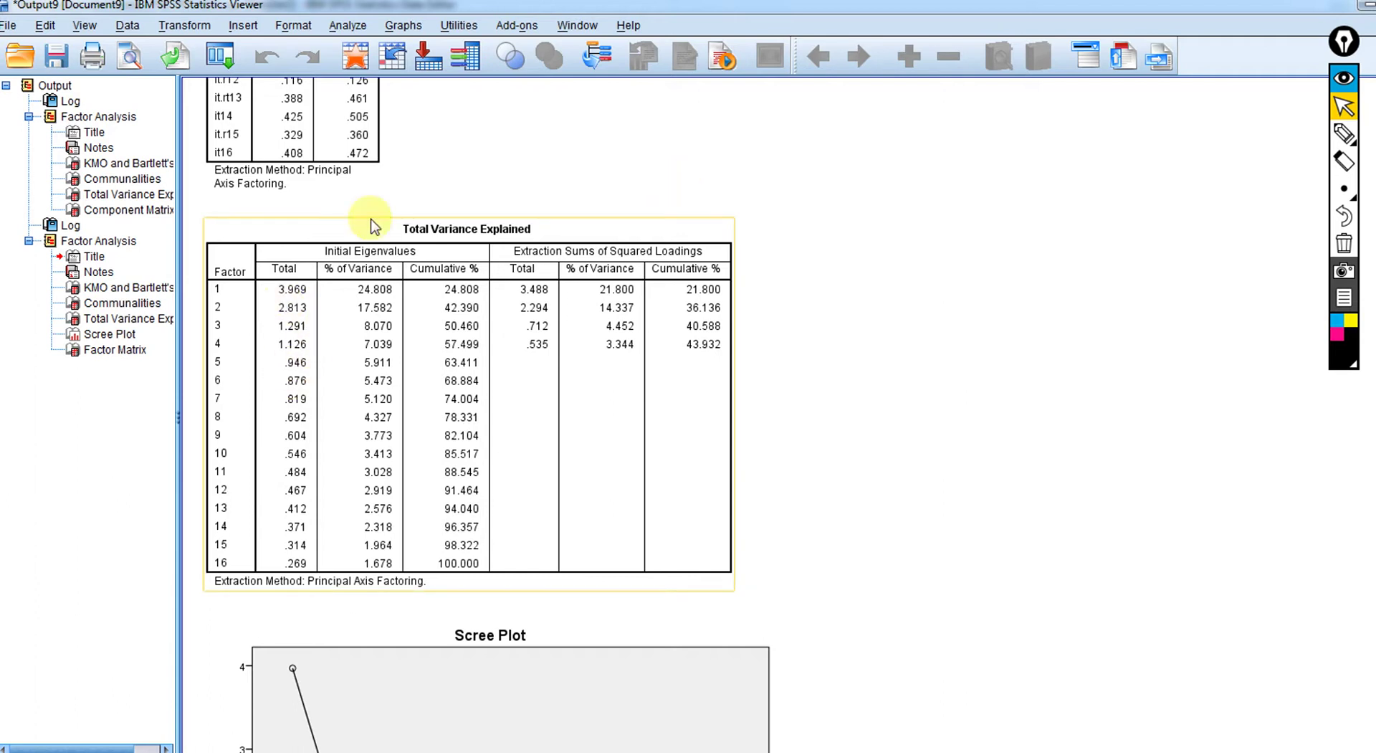
pyautogui.click(466, 132)
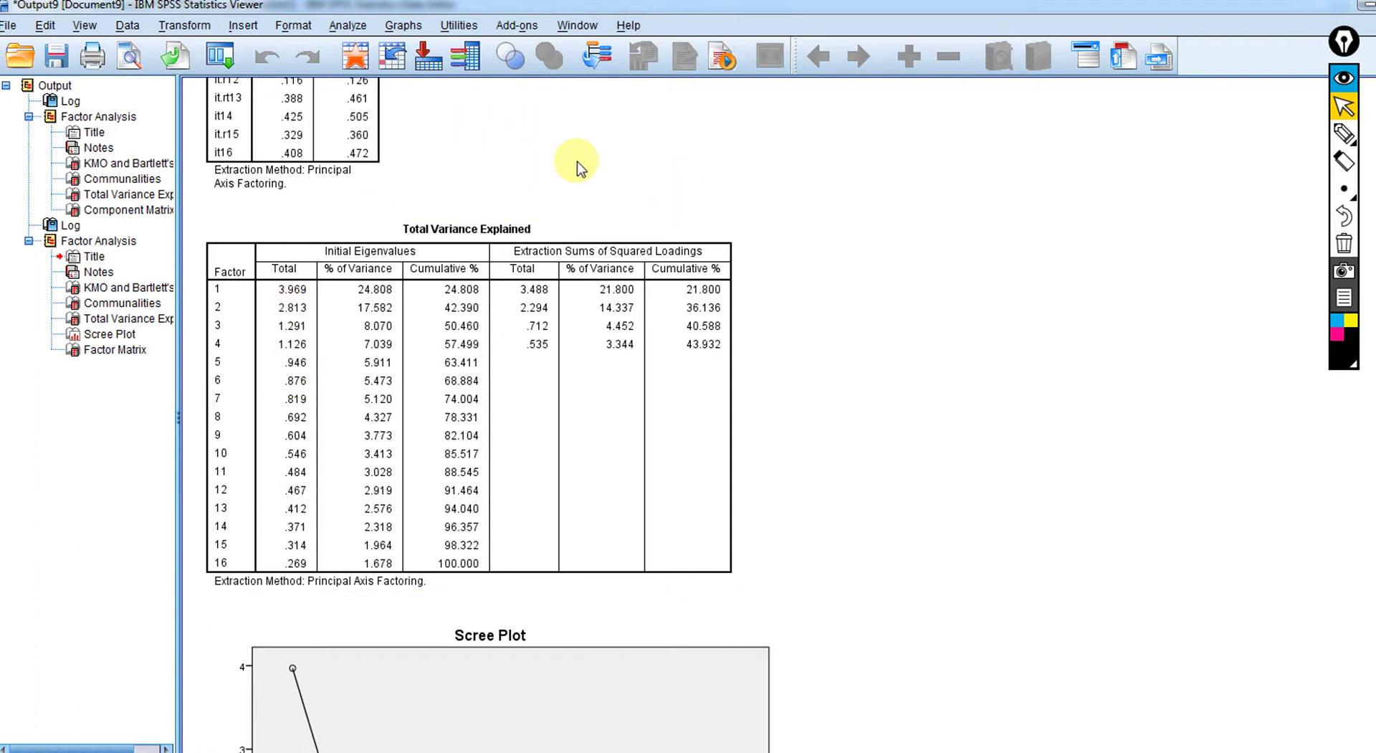
pyautogui.click(283, 264)
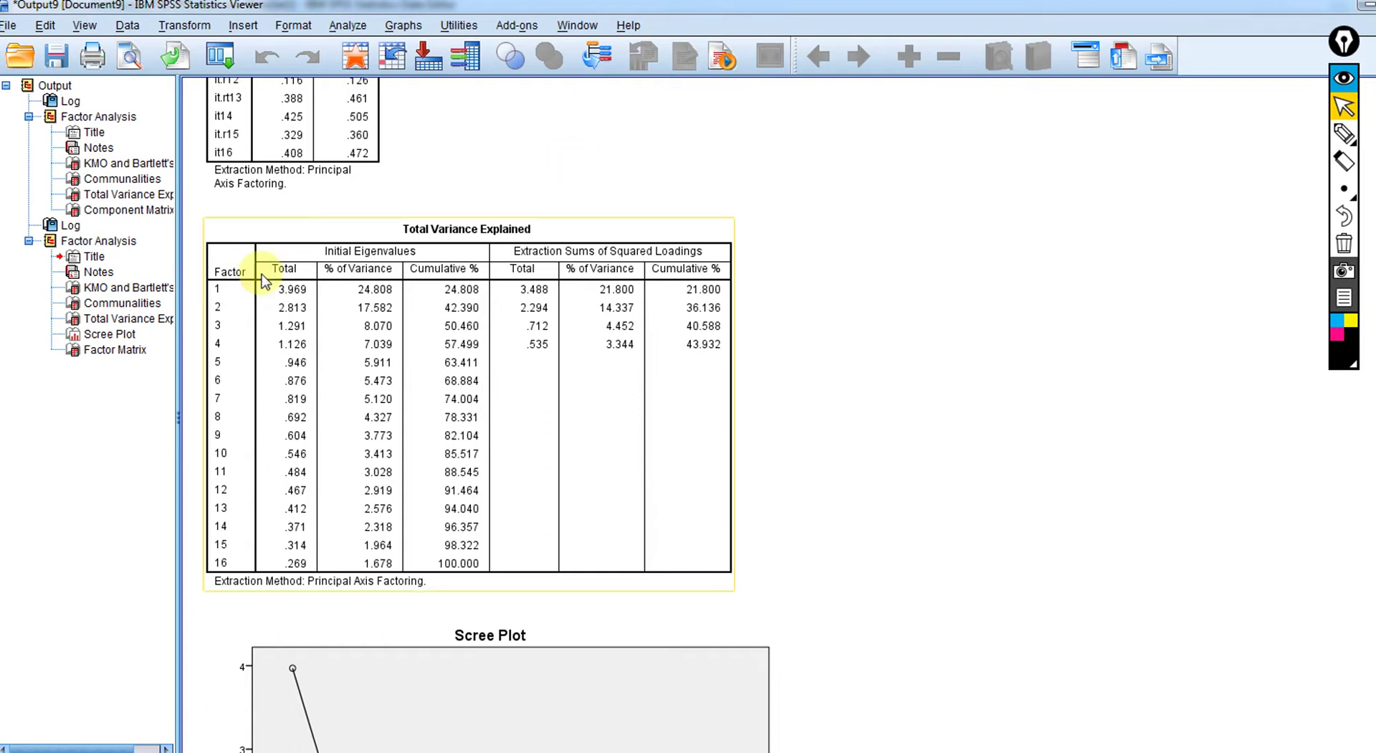
pyautogui.click(631, 169)
pyautogui.click(362, 232)
pyautogui.click(393, 209)
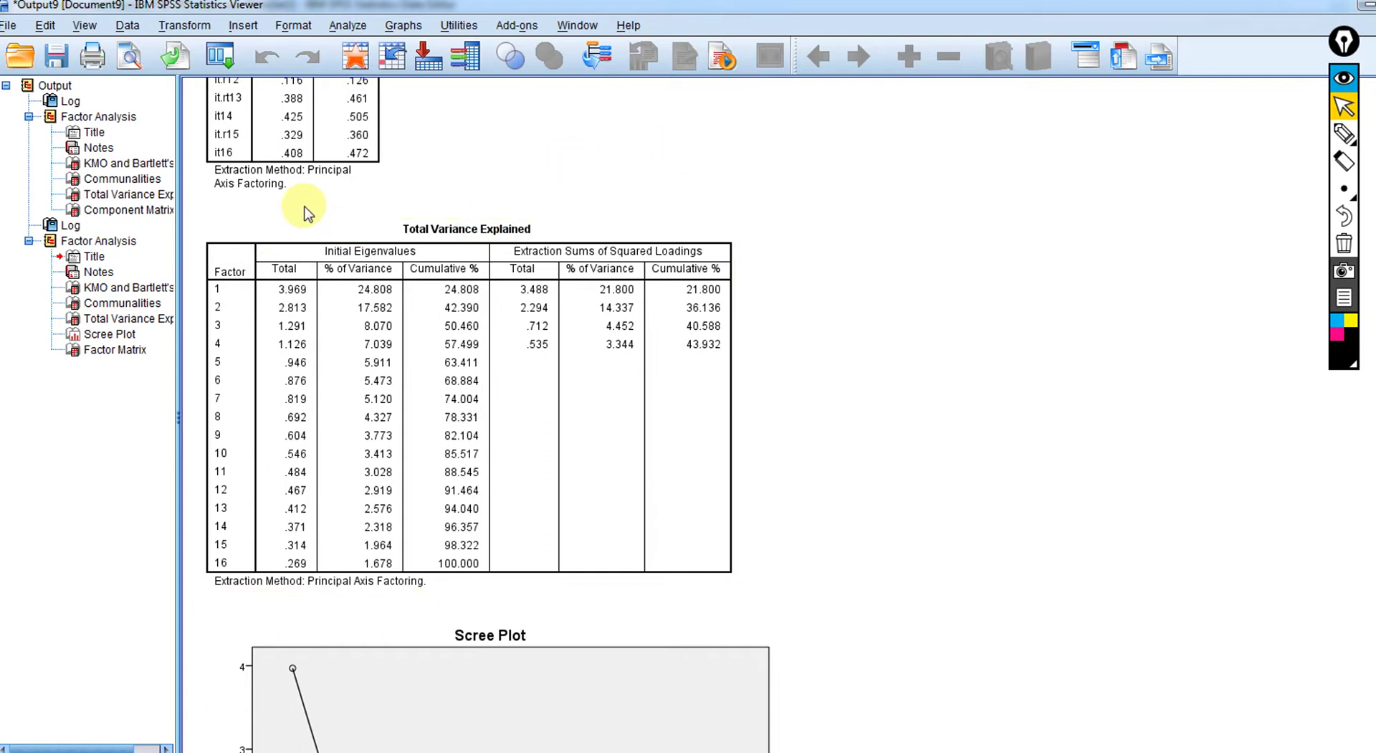
pyautogui.click(239, 227)
pyautogui.click(169, 261)
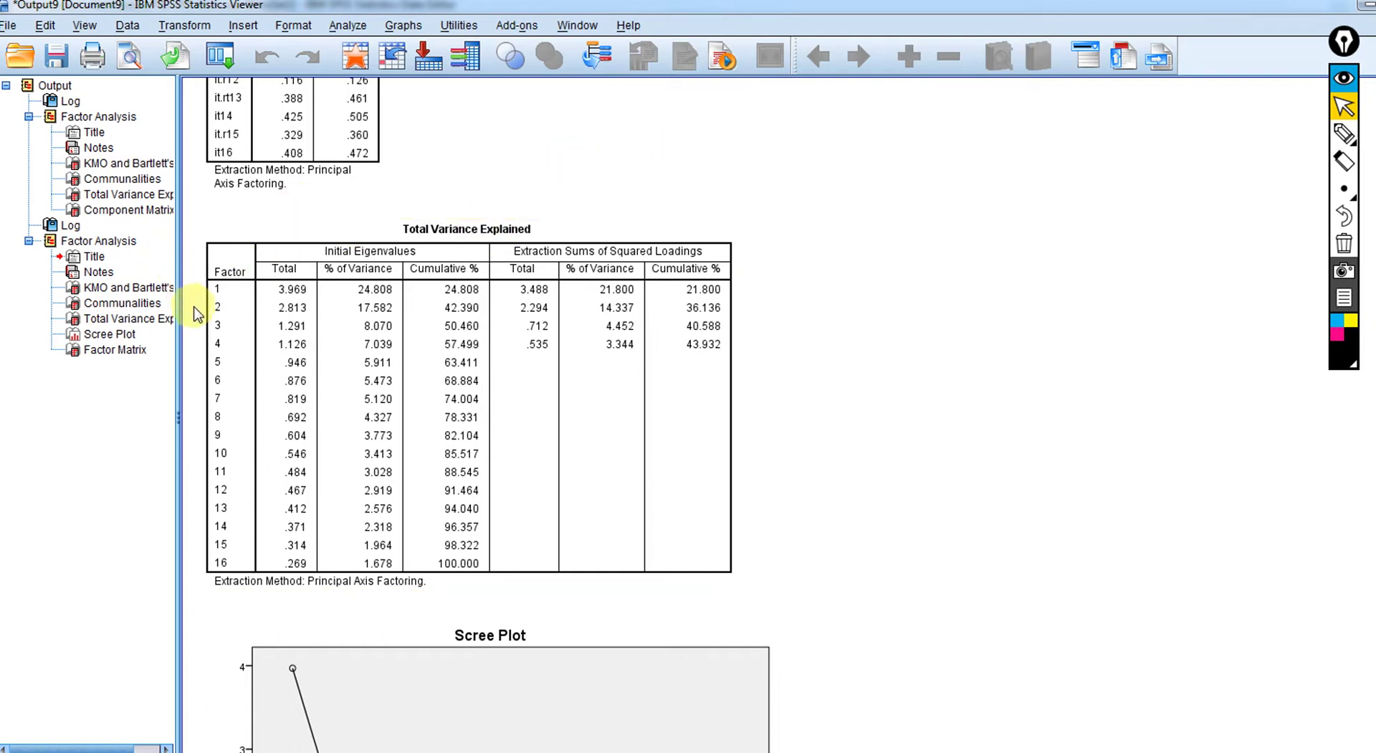
pyautogui.click(215, 331)
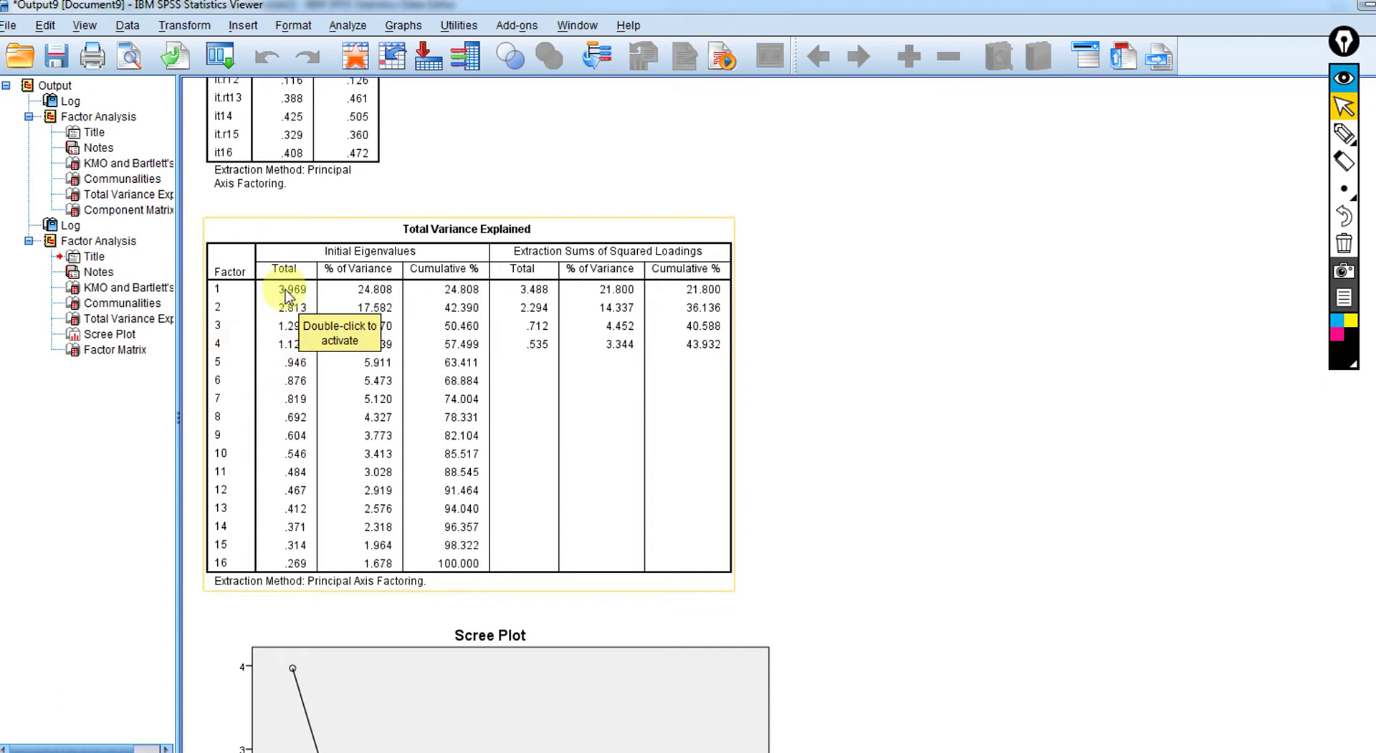
pyautogui.click(824, 376)
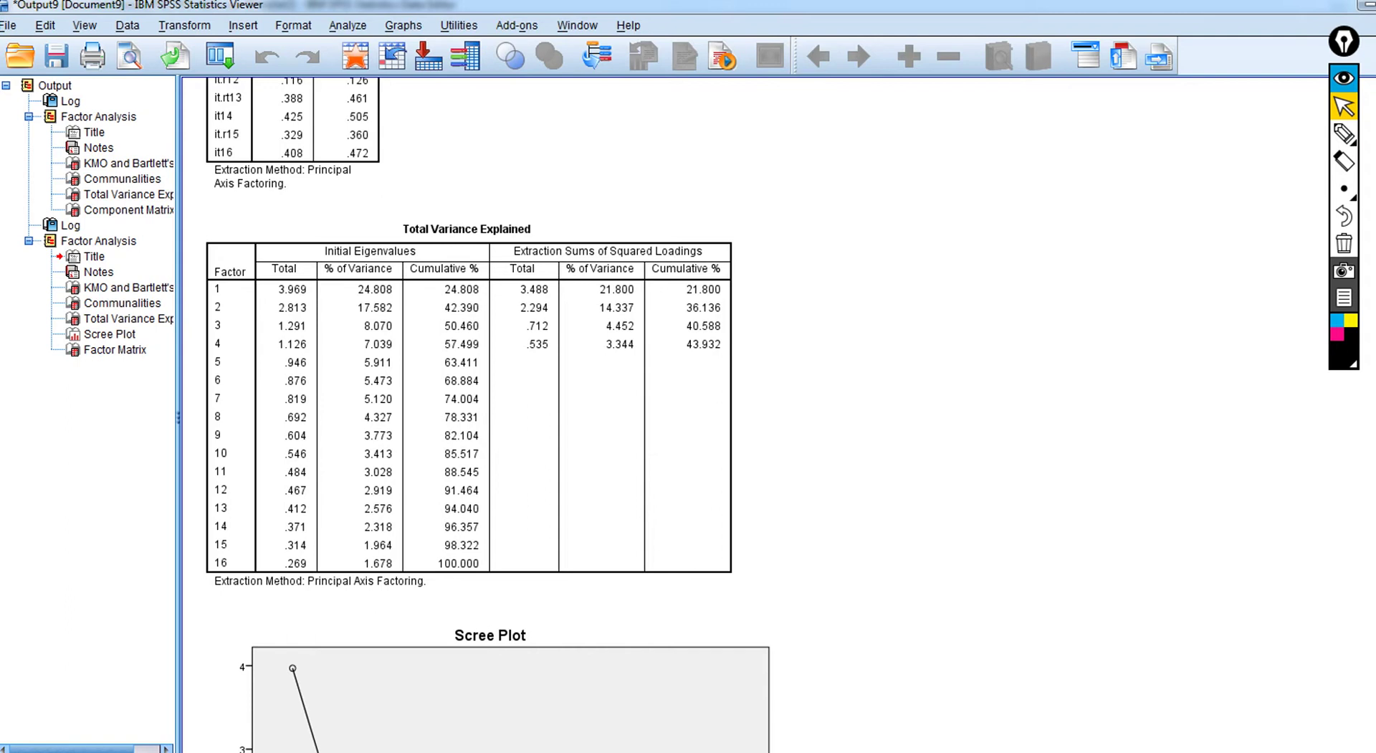
# Step: Examine the scree plot alongside the eigenvalues in the Total Variance Explained table
pyautogui.scroll(-5, 487, 416)
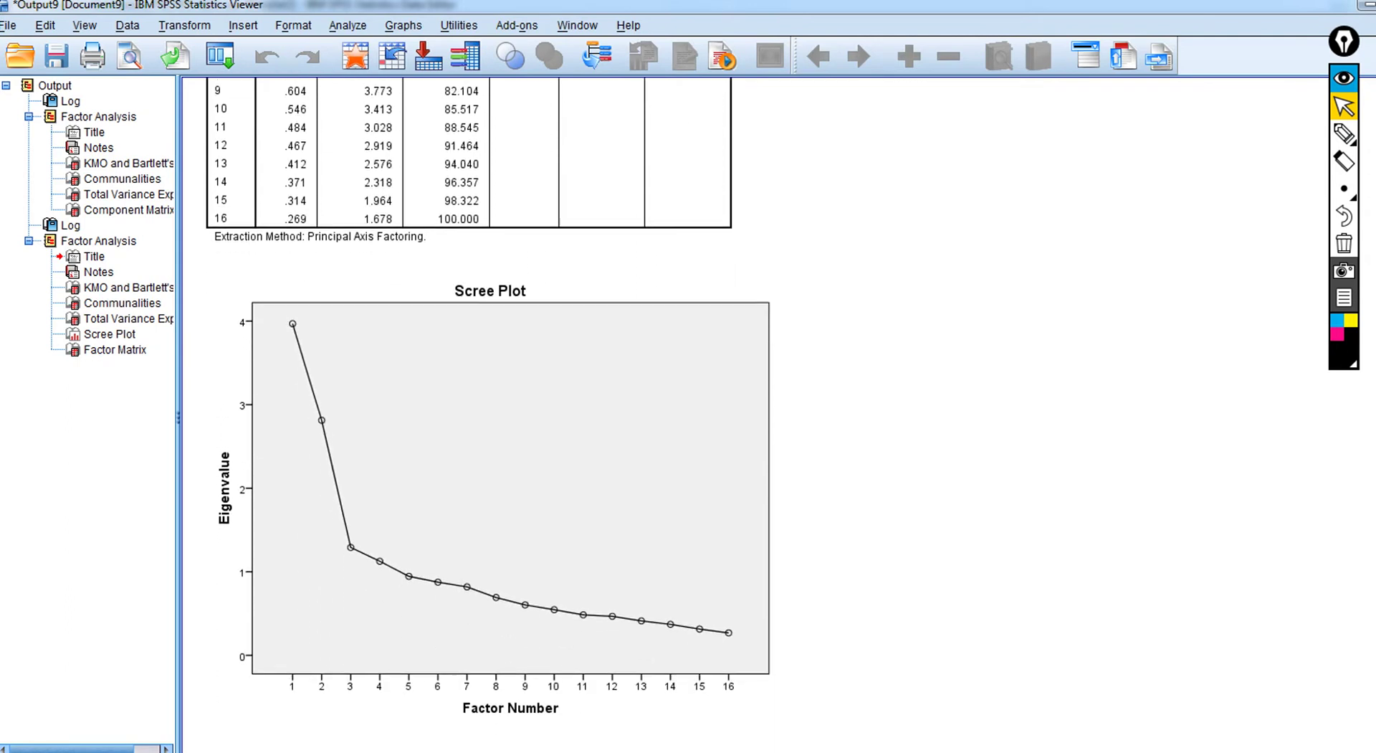
pyautogui.scroll(-1, 487, 416)
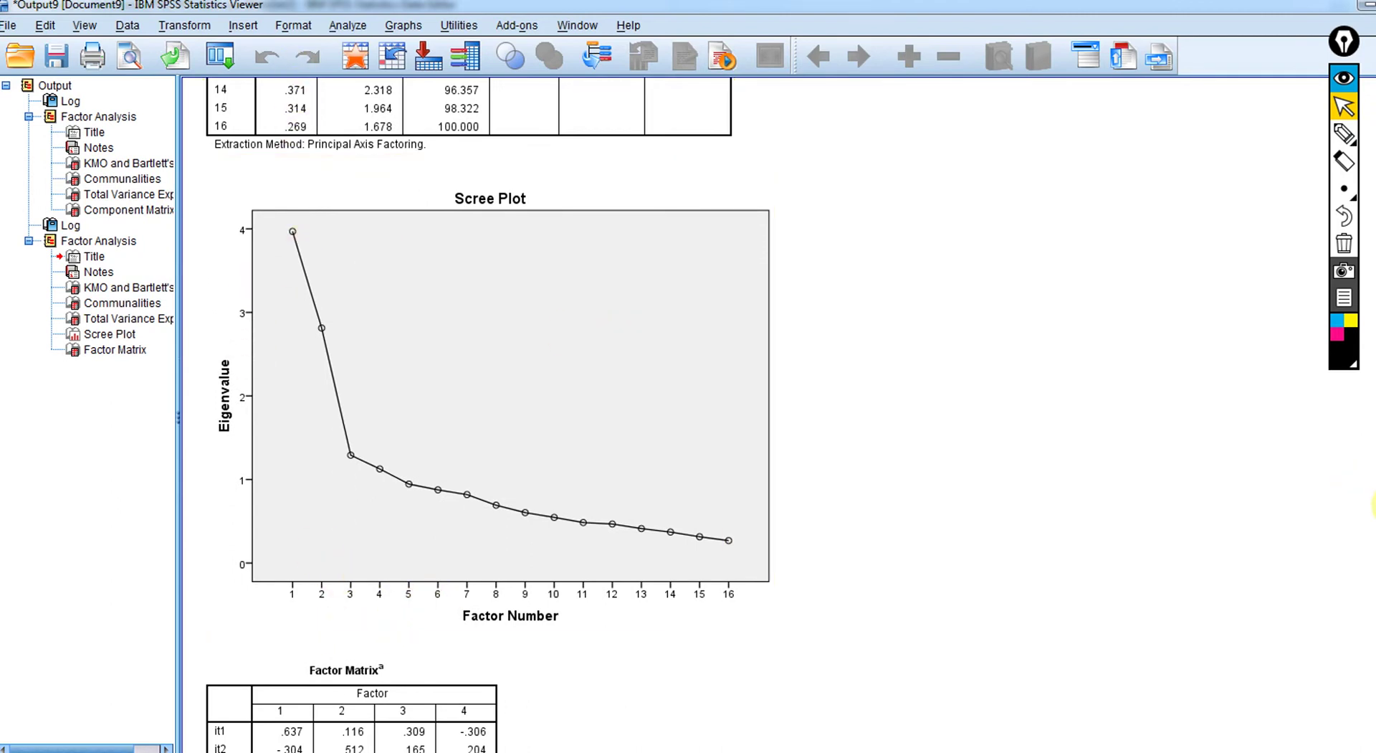
pyautogui.scroll(7, 487, 415)
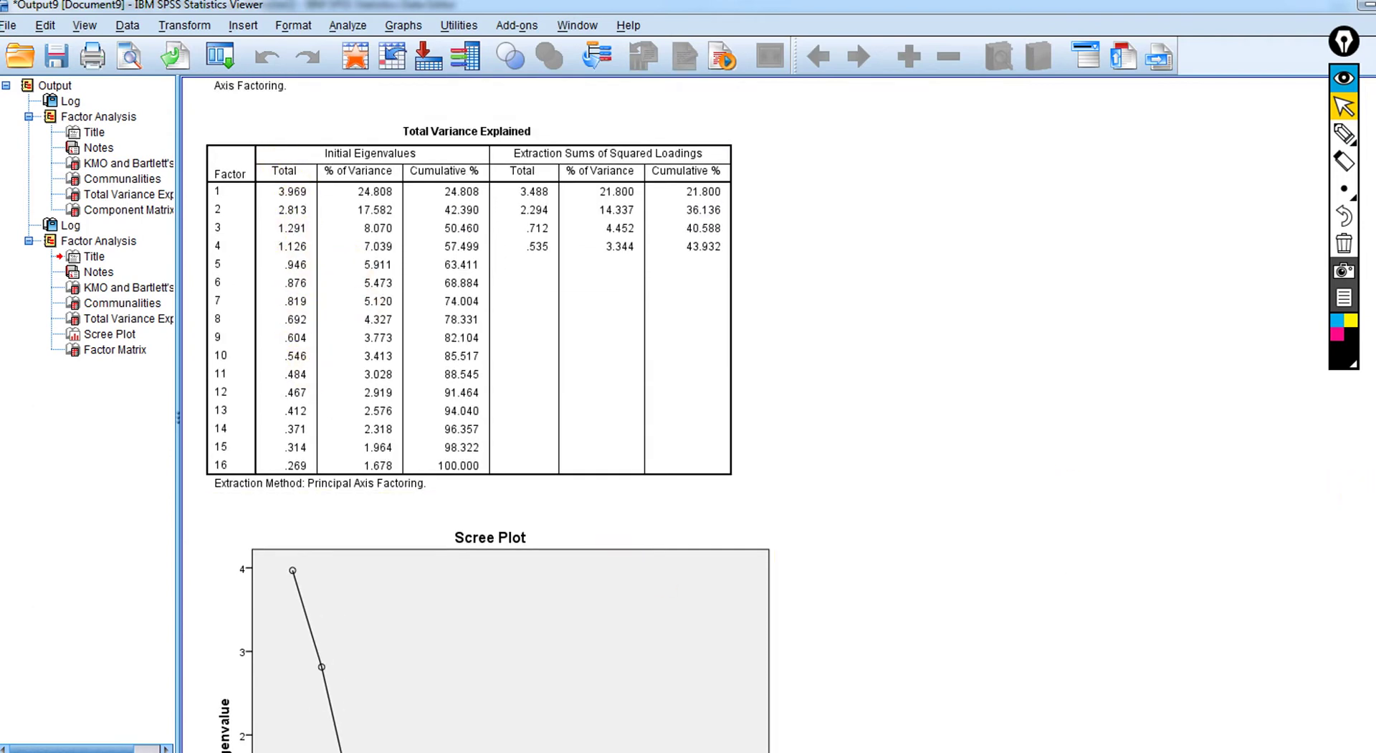
pyautogui.scroll(-5, 808, 713)
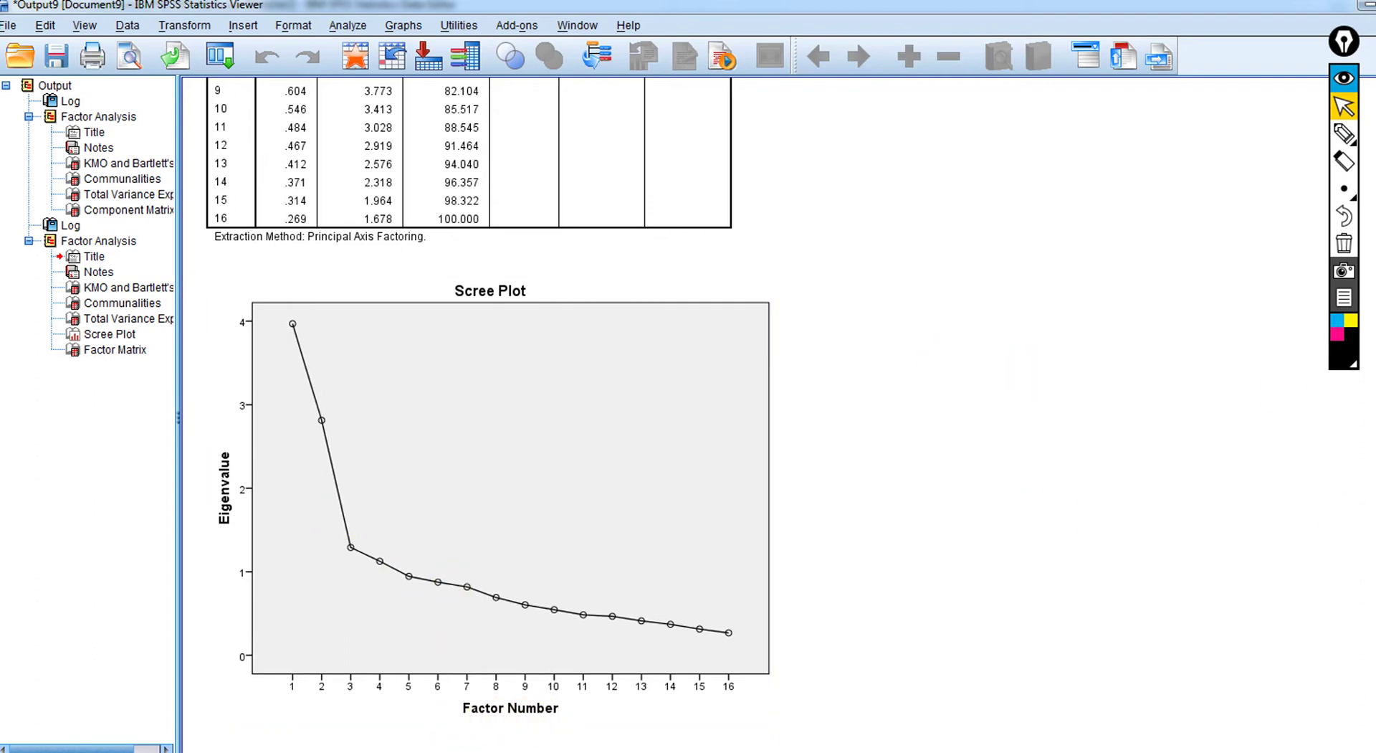
# Step: Draw a pen line across the scree plot's curve just above factor 3 and circle the points for factors 1 and 2
pyautogui.click(1344, 133)
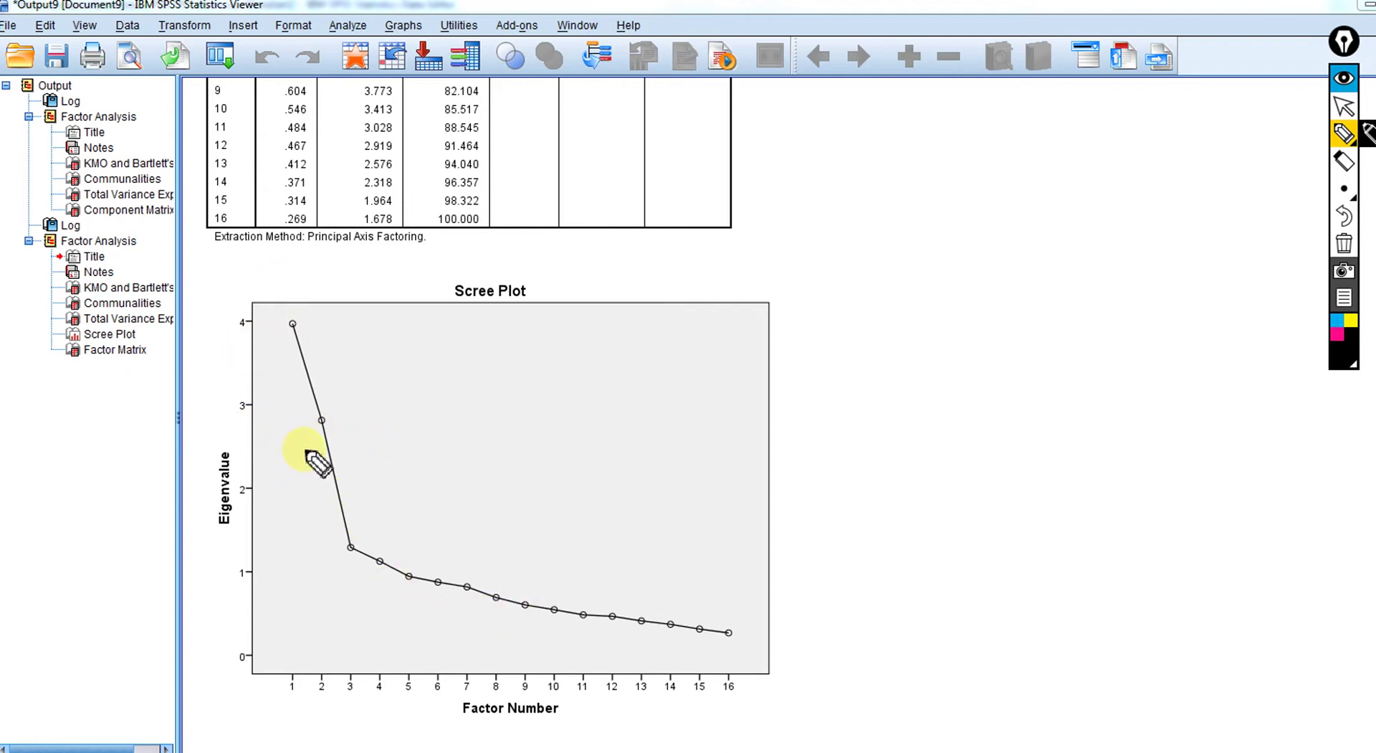
pyautogui.moveTo(428, 507); pyautogui.dragTo(230, 545)
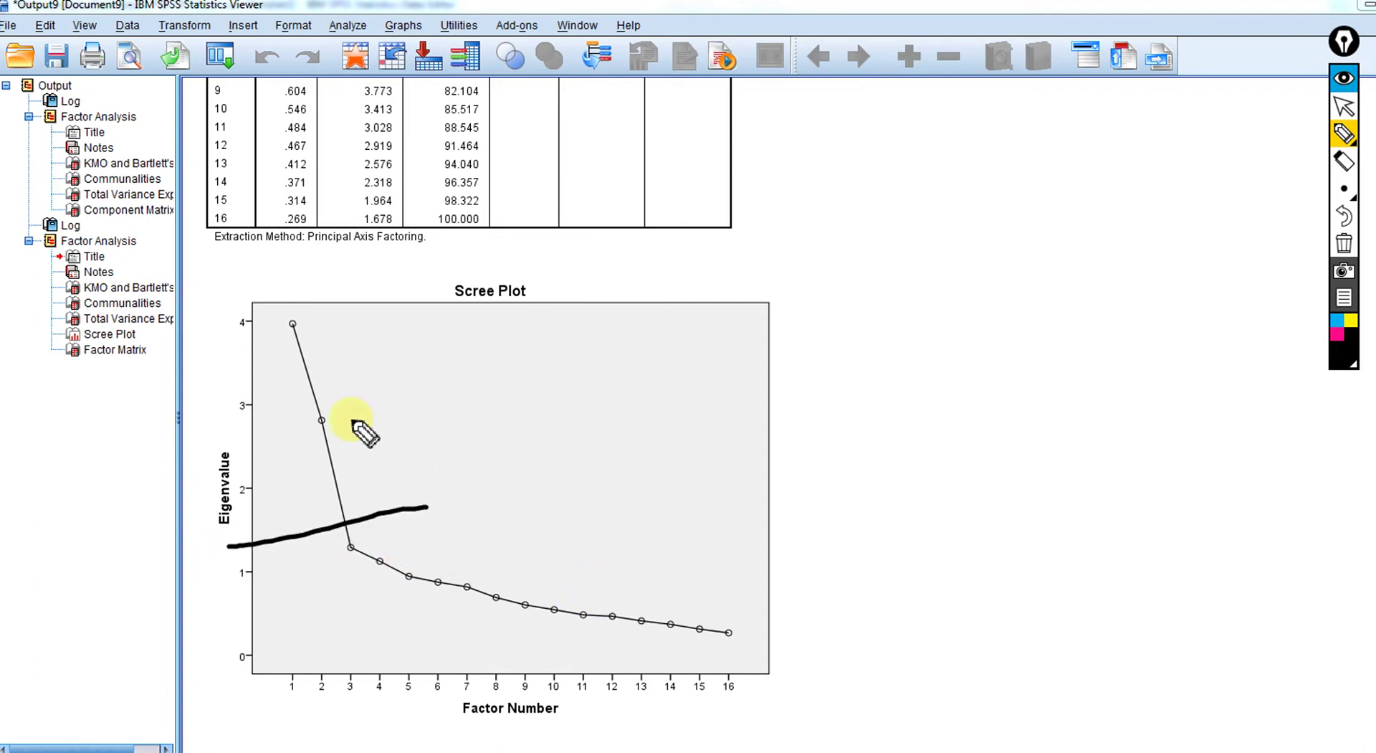
pyautogui.moveTo(351, 417)
pyautogui.mouseDown()
pyautogui.moveTo(334, 340)
pyautogui.moveTo(262, 316)
pyautogui.moveTo(305, 434)
pyautogui.moveTo(352, 454)
pyautogui.moveTo(362, 411)
pyautogui.mouseUp()
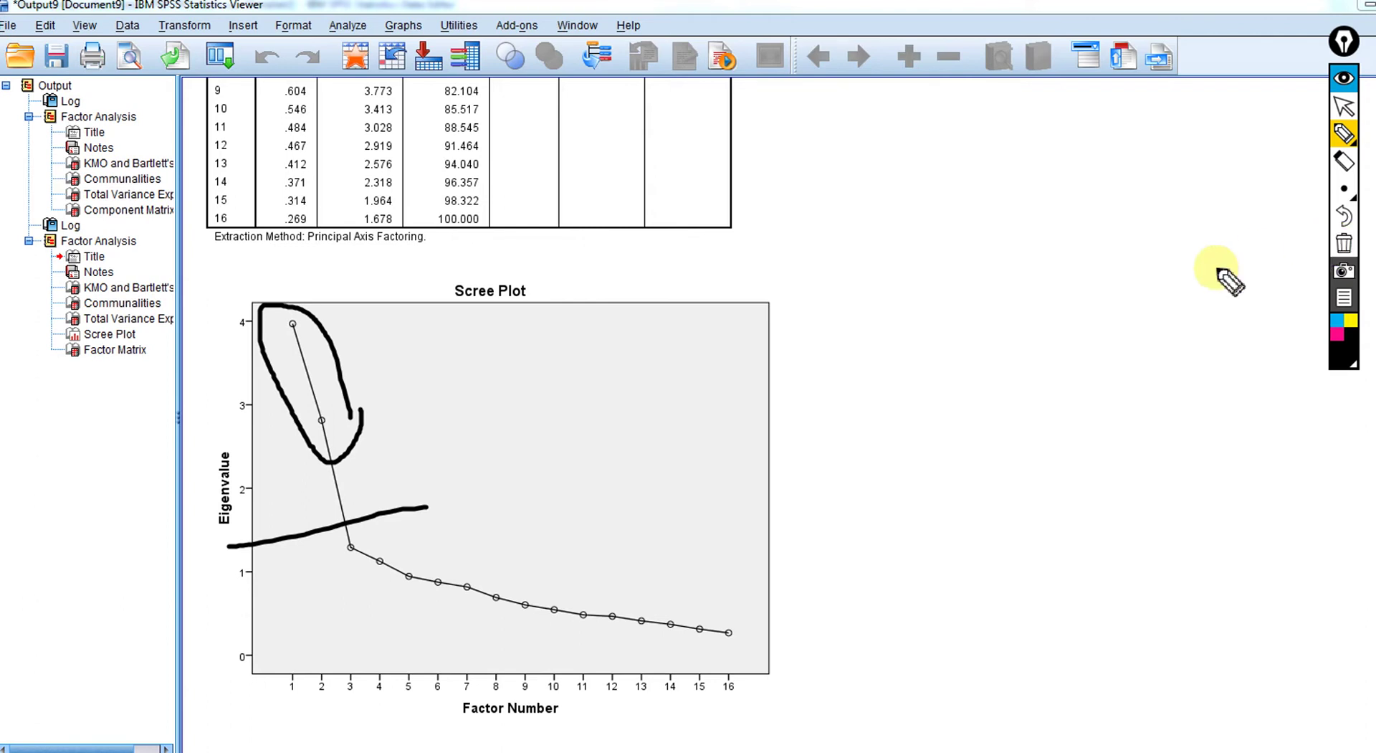
# Step: Clear the pen marks from the scree plot and return to the normal pointer
pyautogui.click(1344, 248)
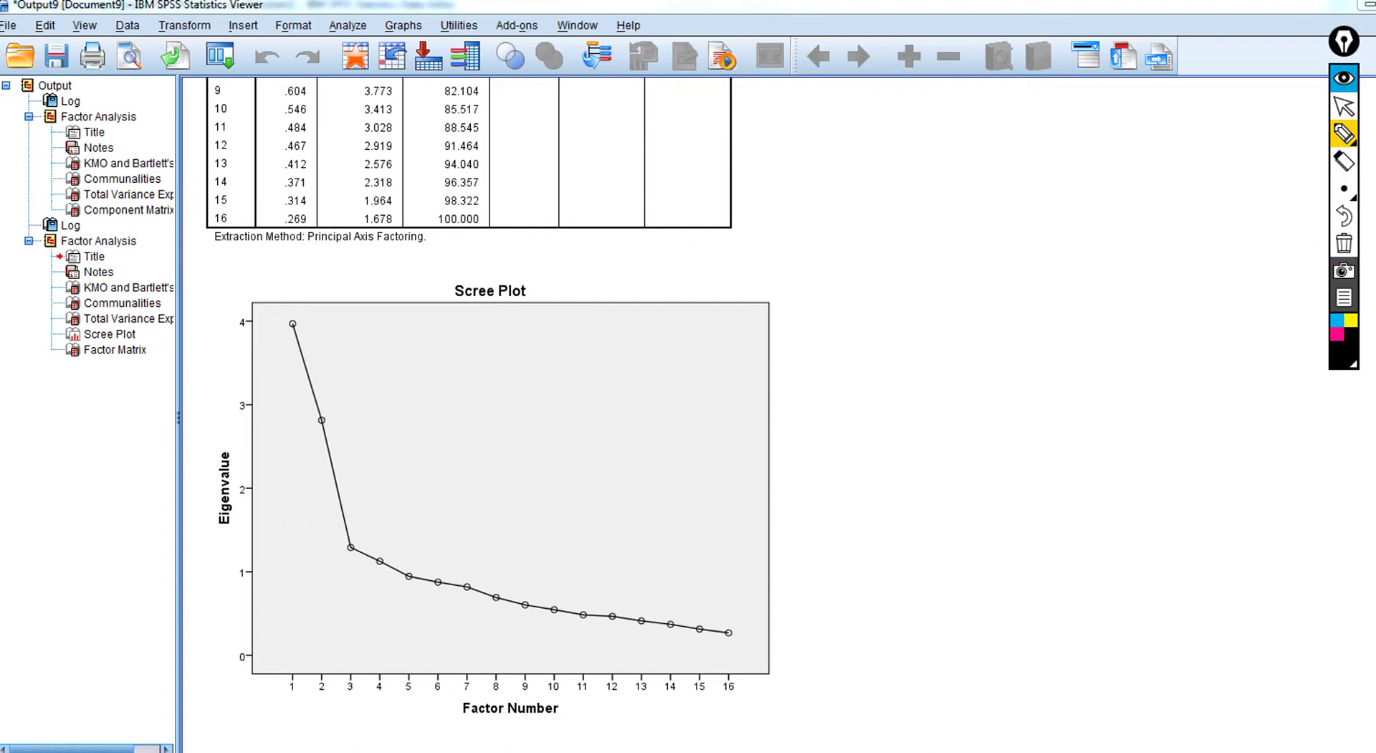
pyautogui.click(1344, 106)
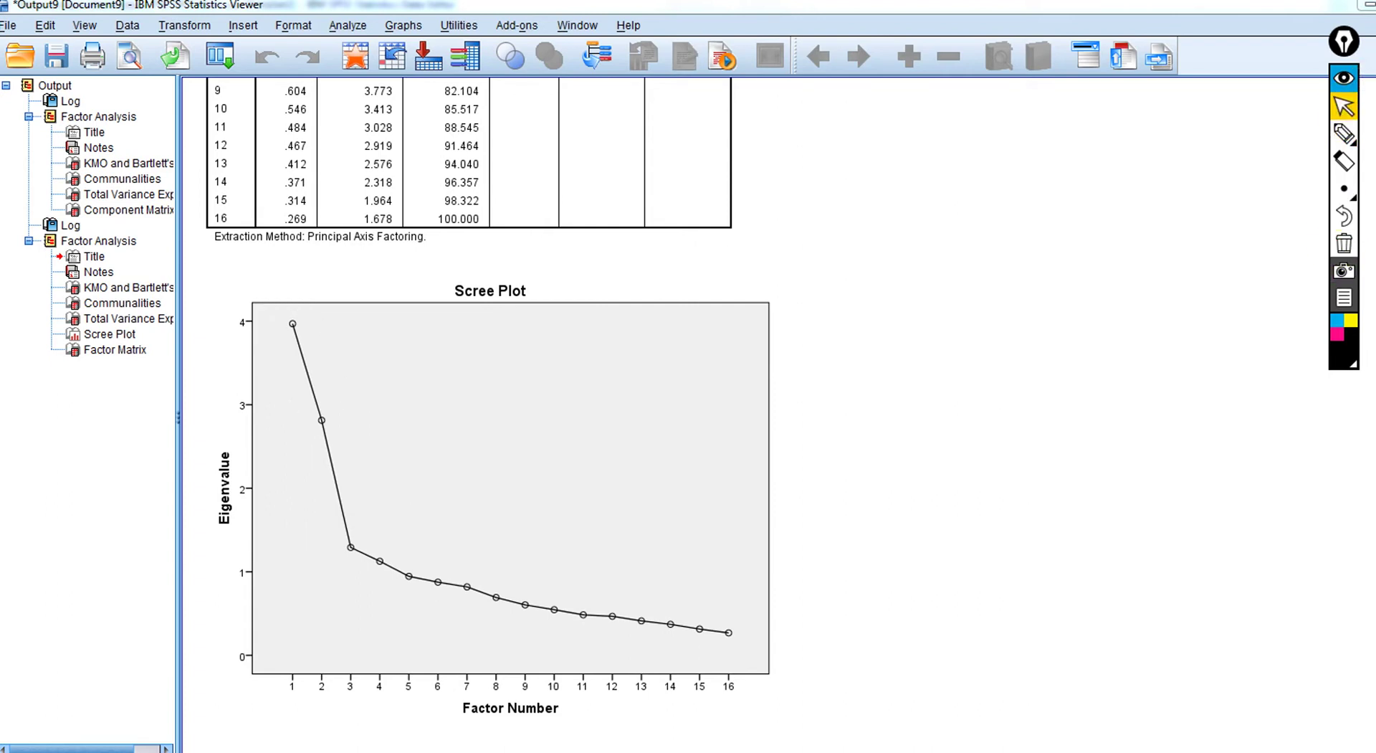
# Step: Recheck the eigenvalue table and scree plot, and switch to the Parallel Analysis Engine page in the browser
pyautogui.scroll(5, 621, 419)
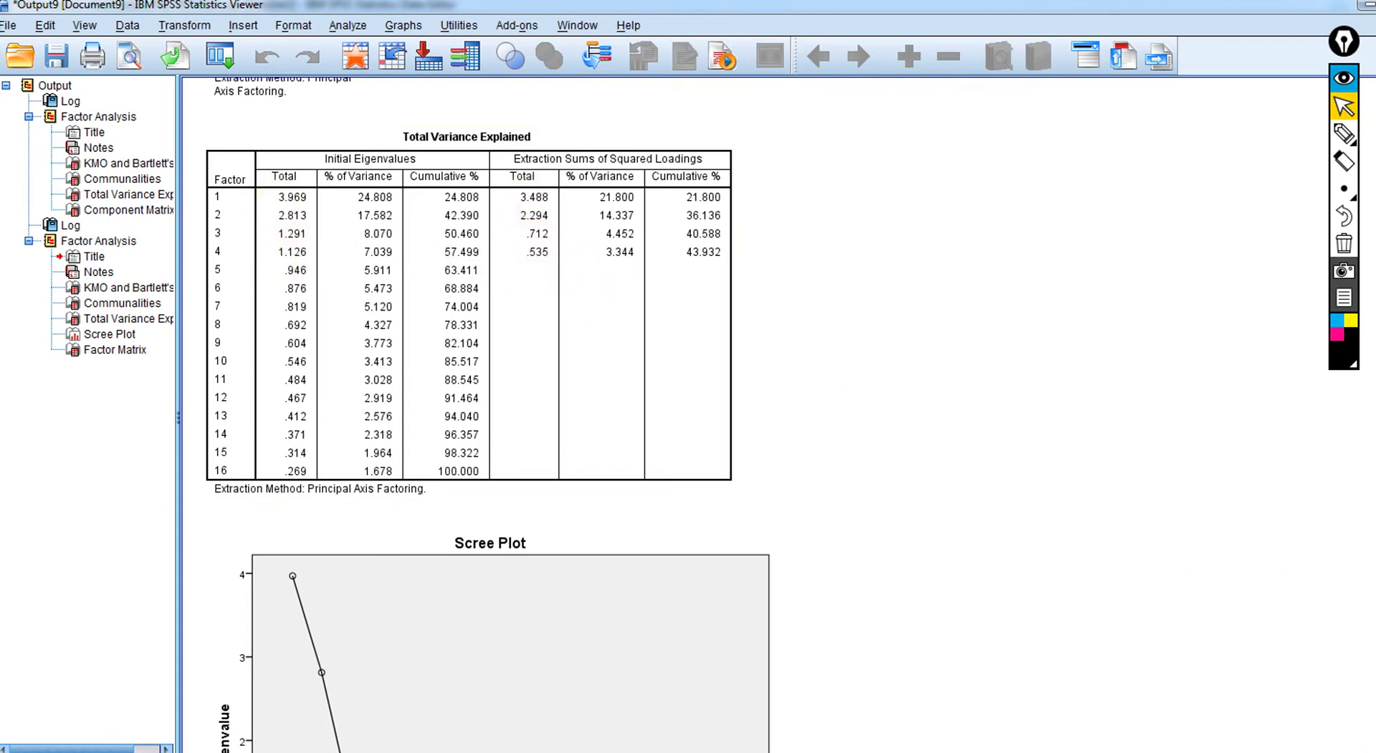
pyautogui.scroll(-4, 1012, 609)
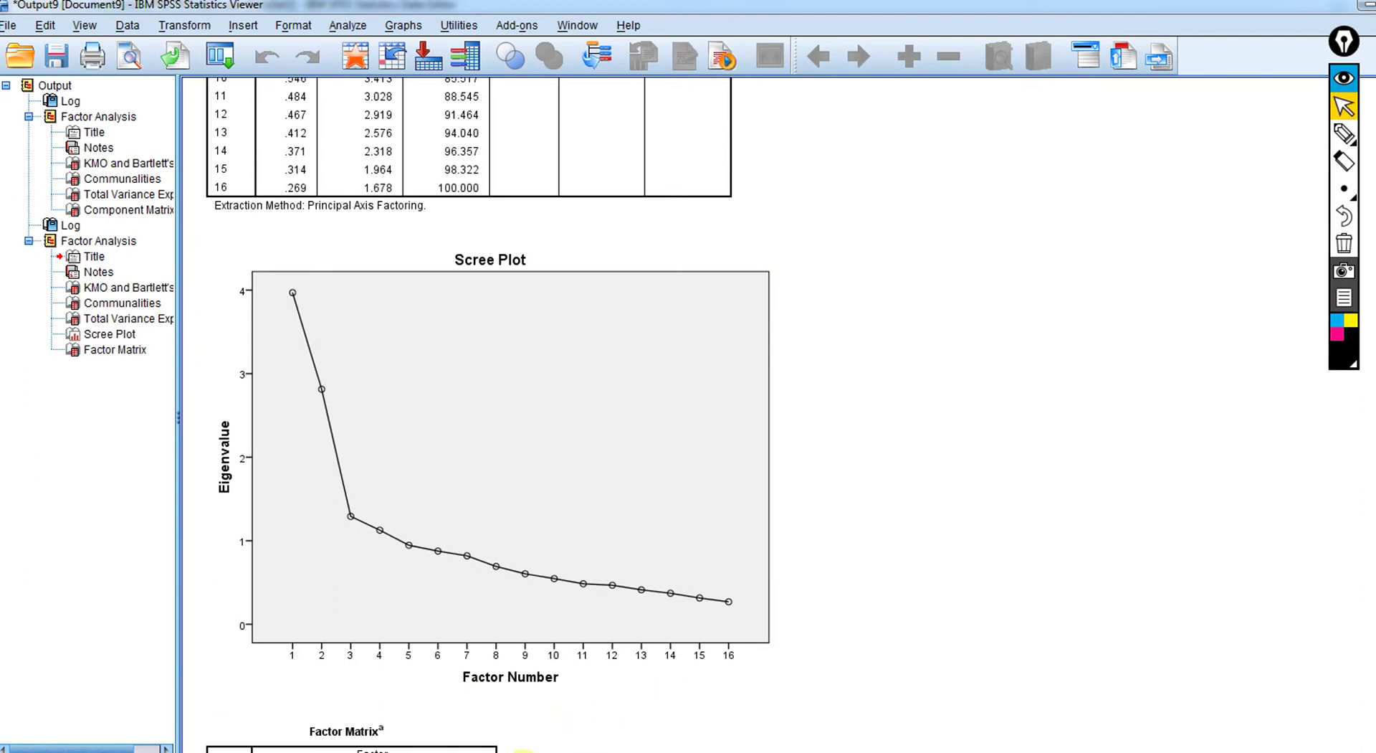
pyautogui.hotkey('alt', 'Tab')
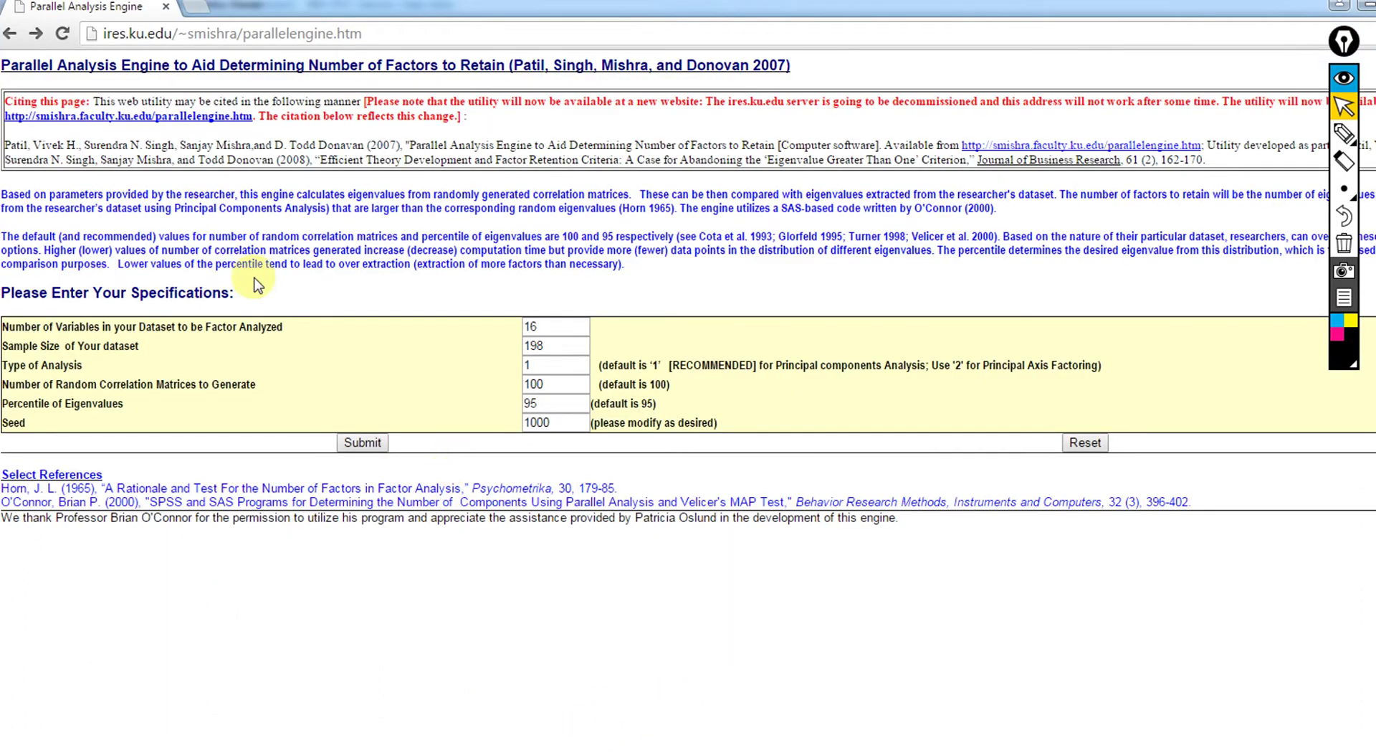
# Step: Reopen the Parallel Analysis Engine from the Google results and enter 16 variables and a sample size of 198
pyautogui.click(10, 34)
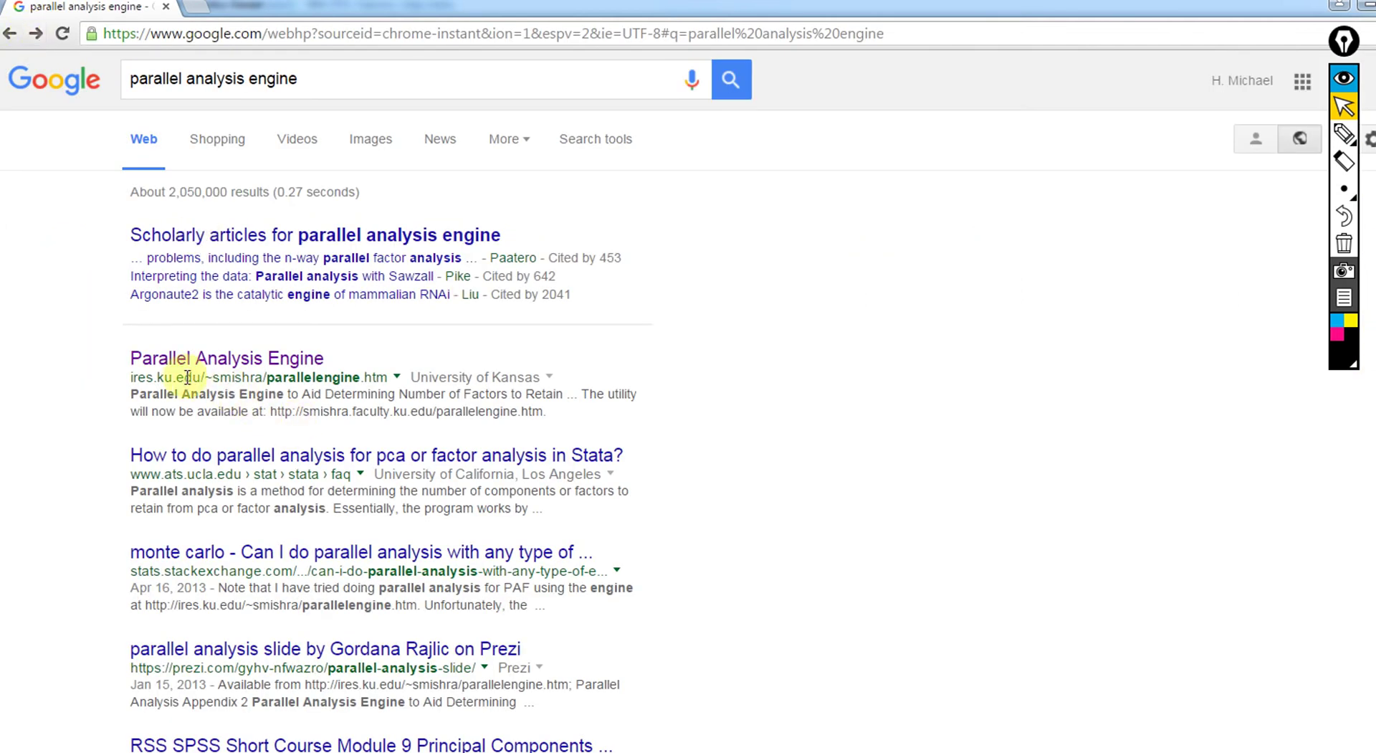
pyautogui.click(279, 365)
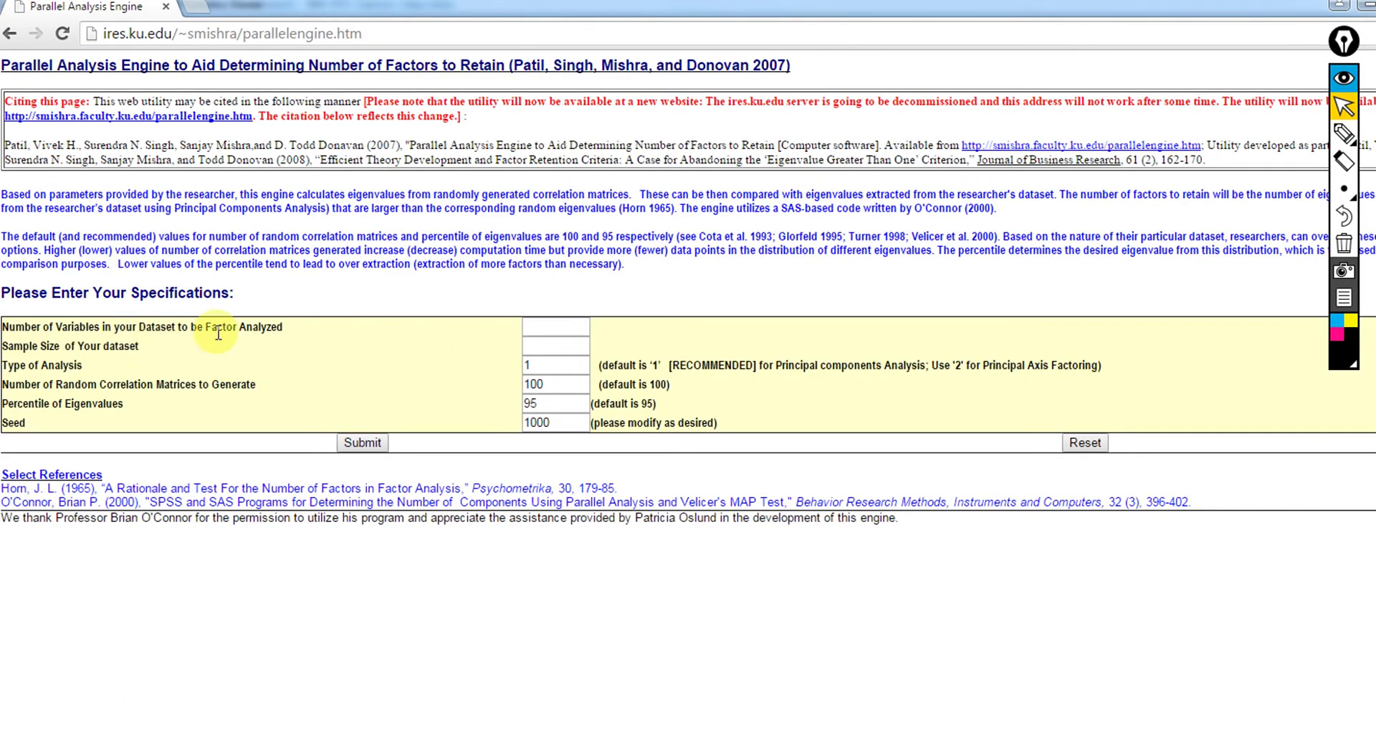
pyautogui.click(569, 329)
pyautogui.write('16')
pyautogui.write('1')
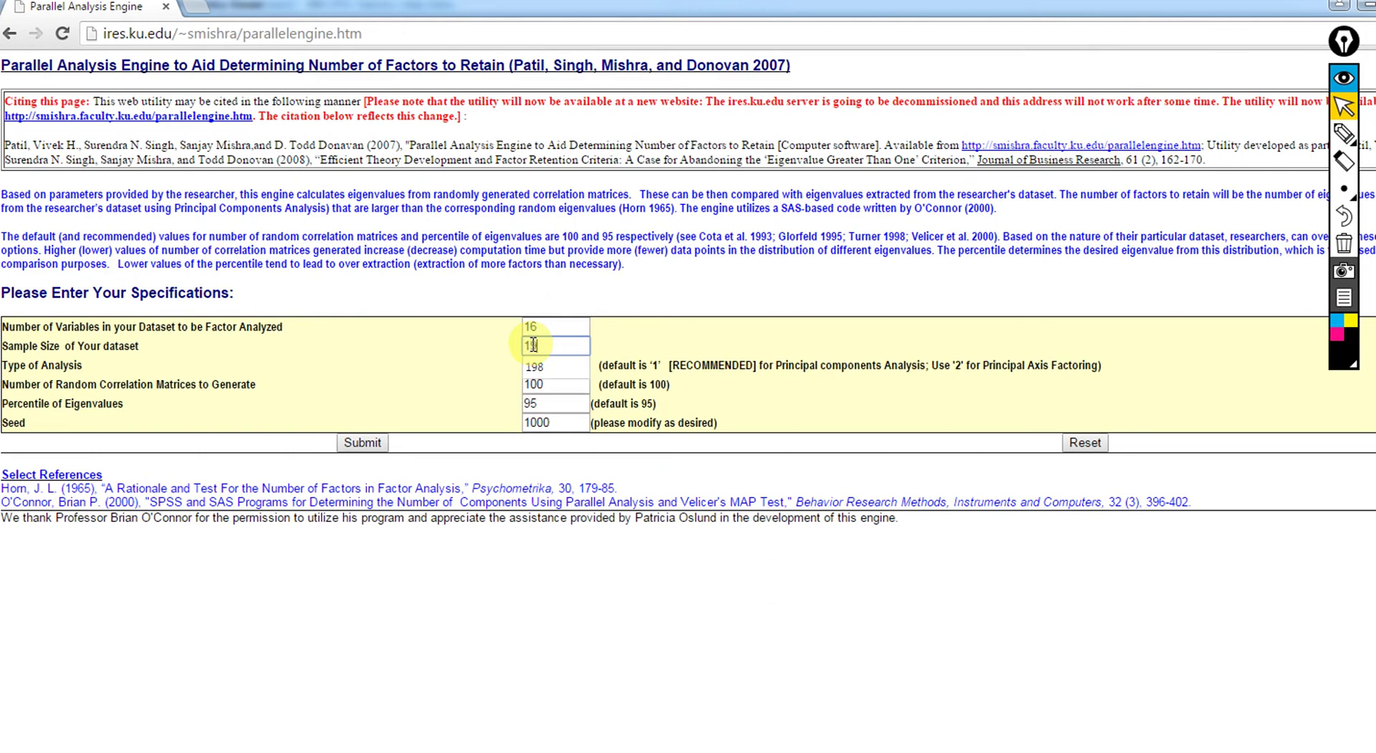
pyautogui.write('98')
pyautogui.click(674, 349)
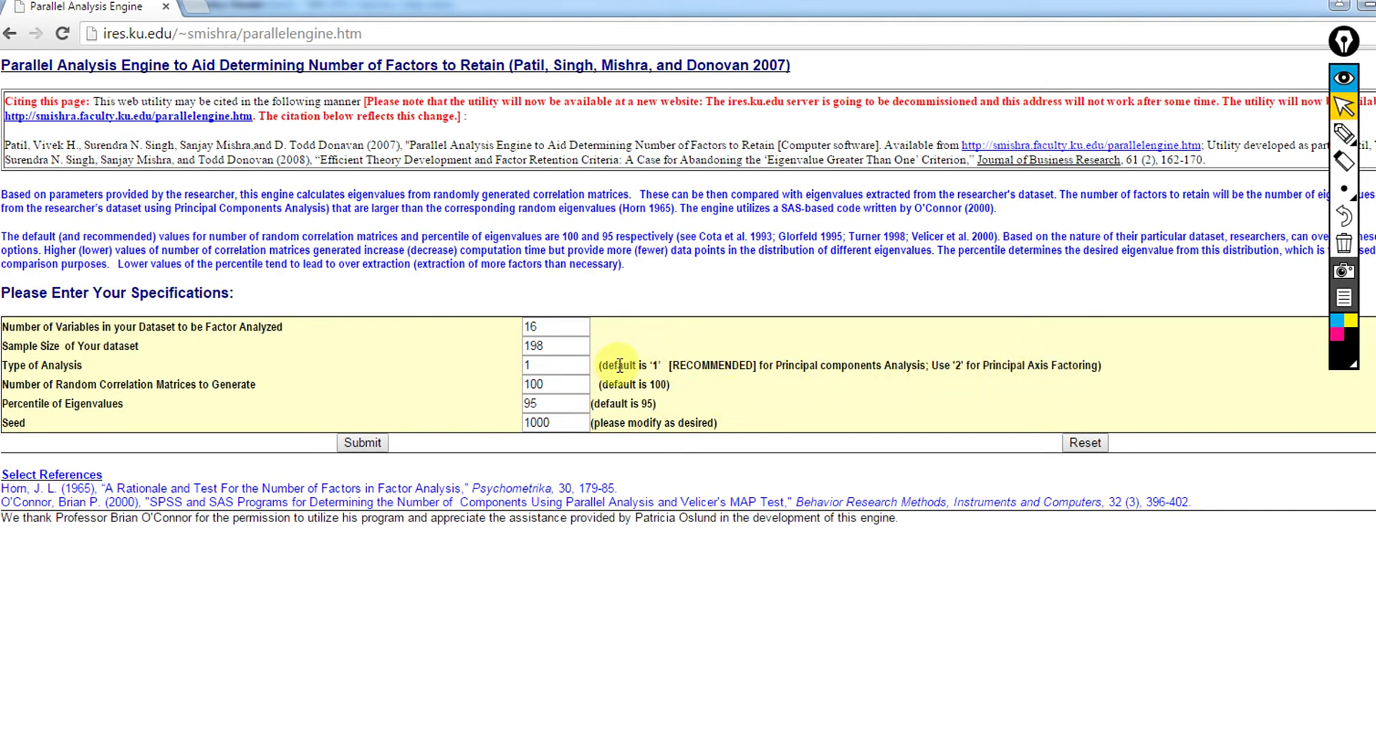
# Step: Review the analysis type options and run the parallel analysis with type 1, 100 random correlation matrices, the 95th percentile and seed 1000
pyautogui.moveTo(618, 365); pyautogui.dragTo(914, 367)
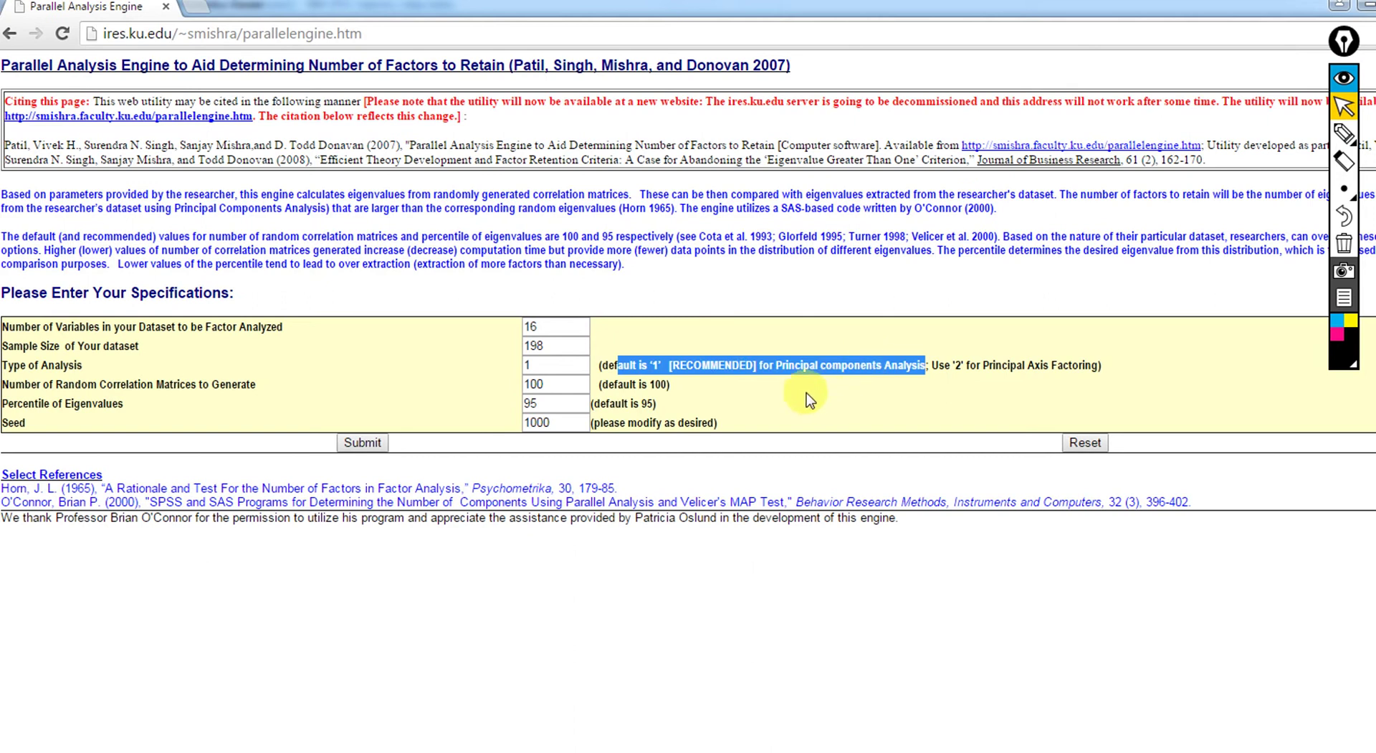
pyautogui.click(709, 364)
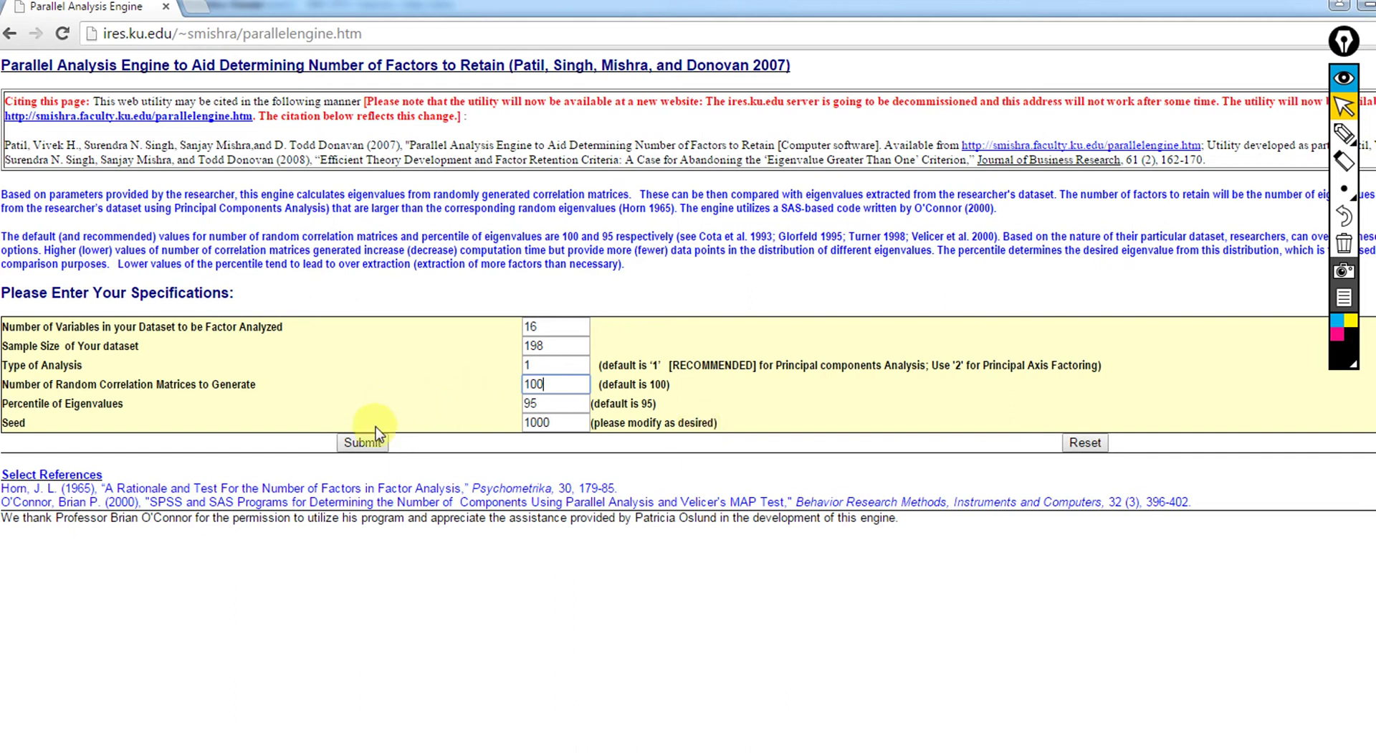
pyautogui.click(370, 446)
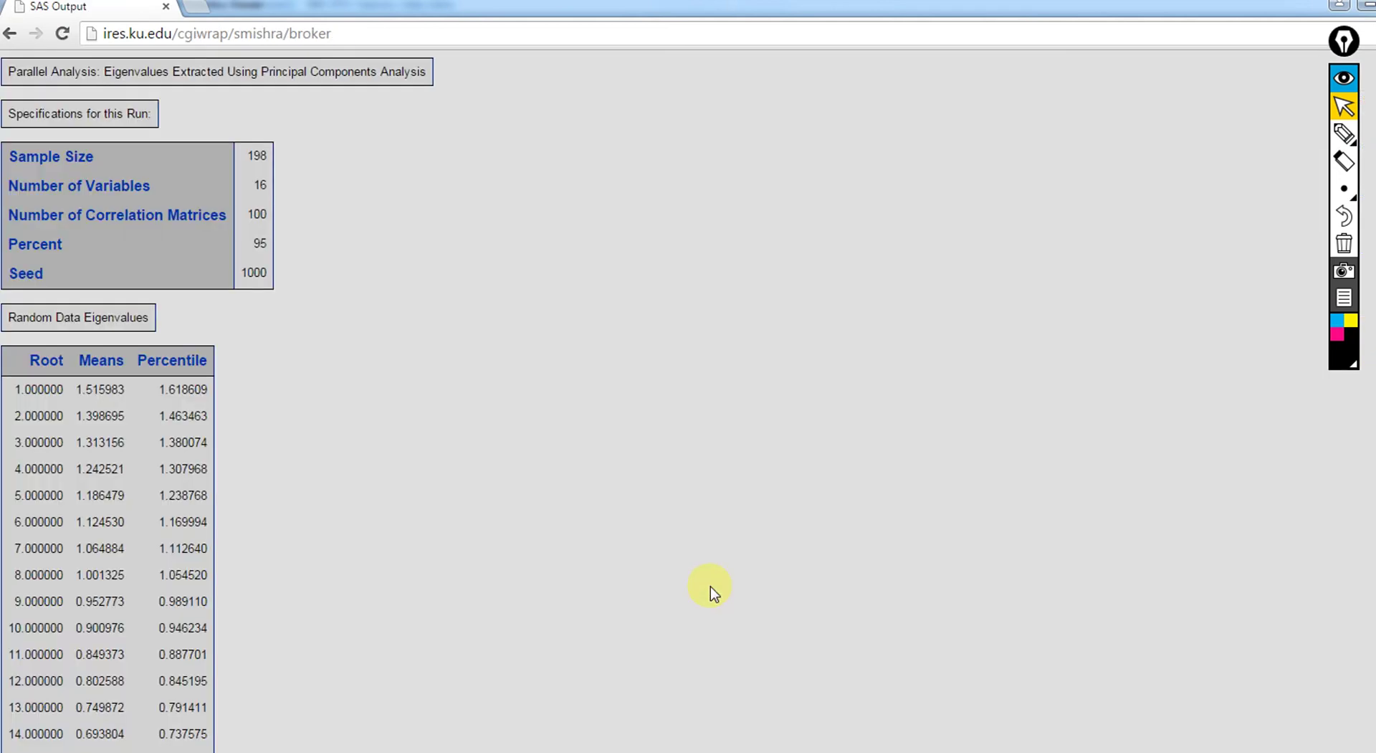
# Step: Examine the mean and percentile columns of the Random Data Eigenvalues table for the first three roots
pyautogui.scroll(-1, 217, 394)
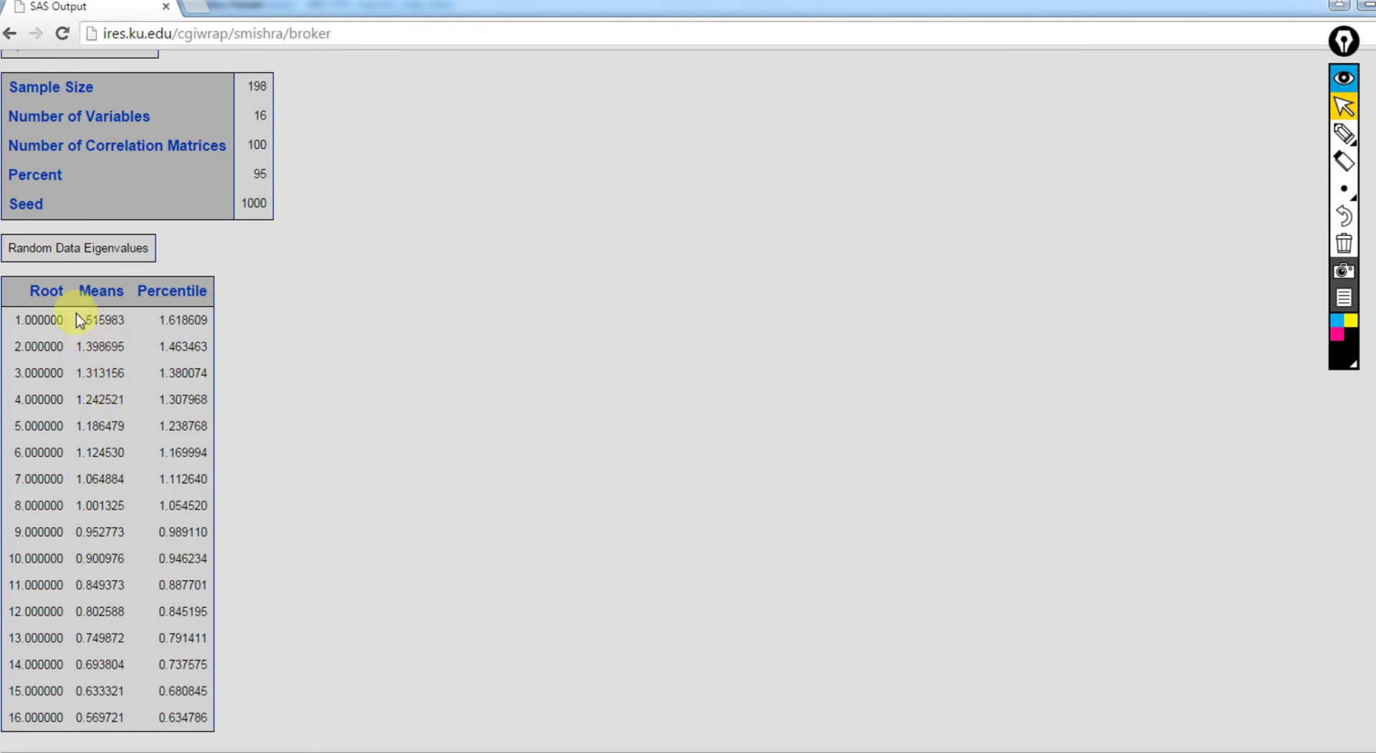
pyautogui.moveTo(82, 320); pyautogui.dragTo(93, 345)
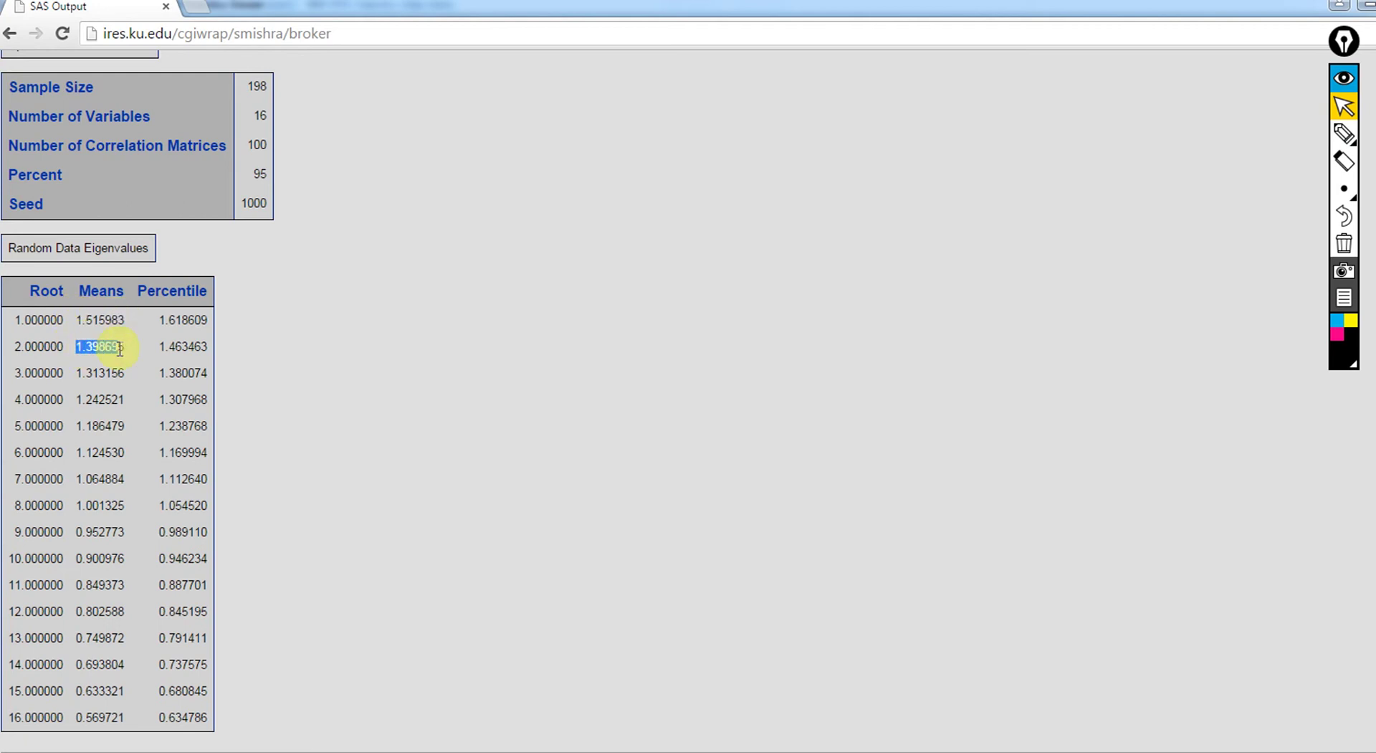
pyautogui.moveTo(161, 317); pyautogui.dragTo(198, 376)
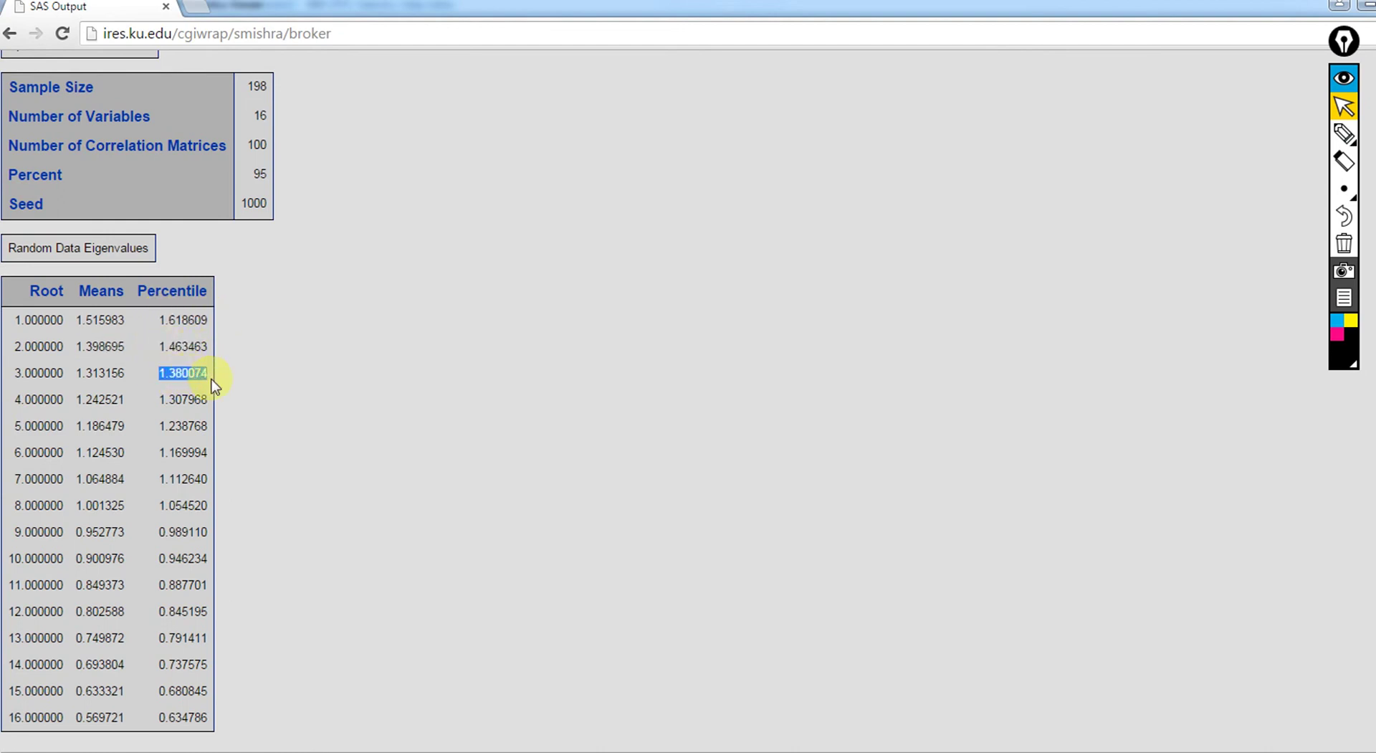
pyautogui.click(387, 414)
# Step: Switch to the SPSS output and shrink its window so it sits beside the random data eigenvalues
pyautogui.moveTo(689, 749)
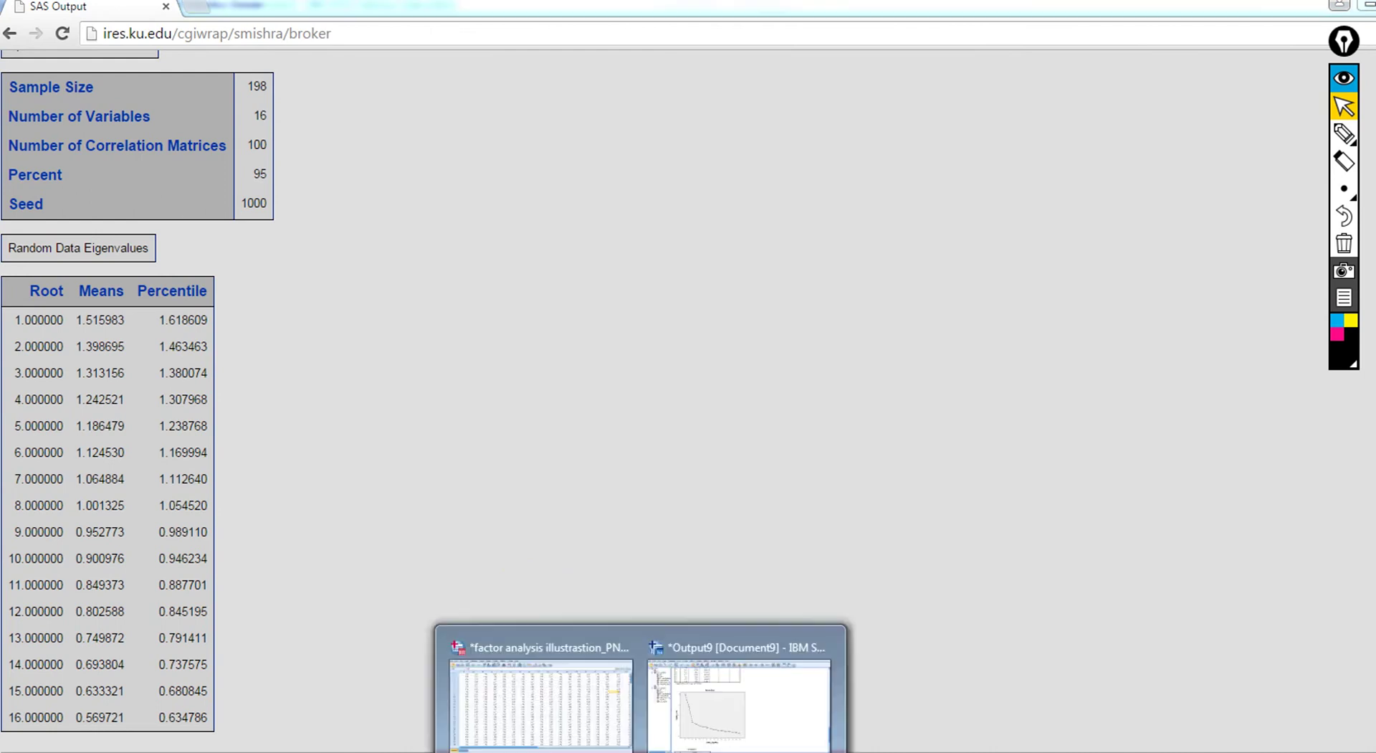
pyautogui.click(717, 685)
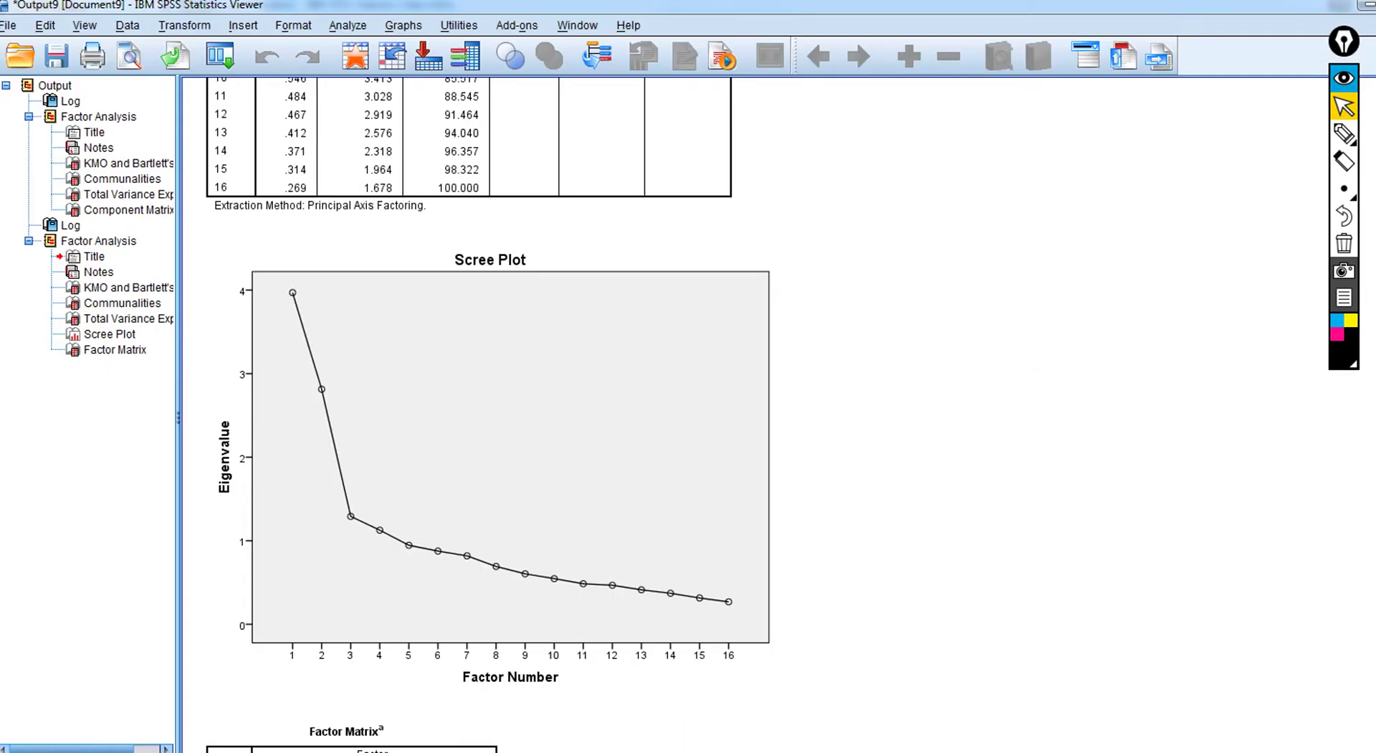
pyautogui.click(1375, 5)
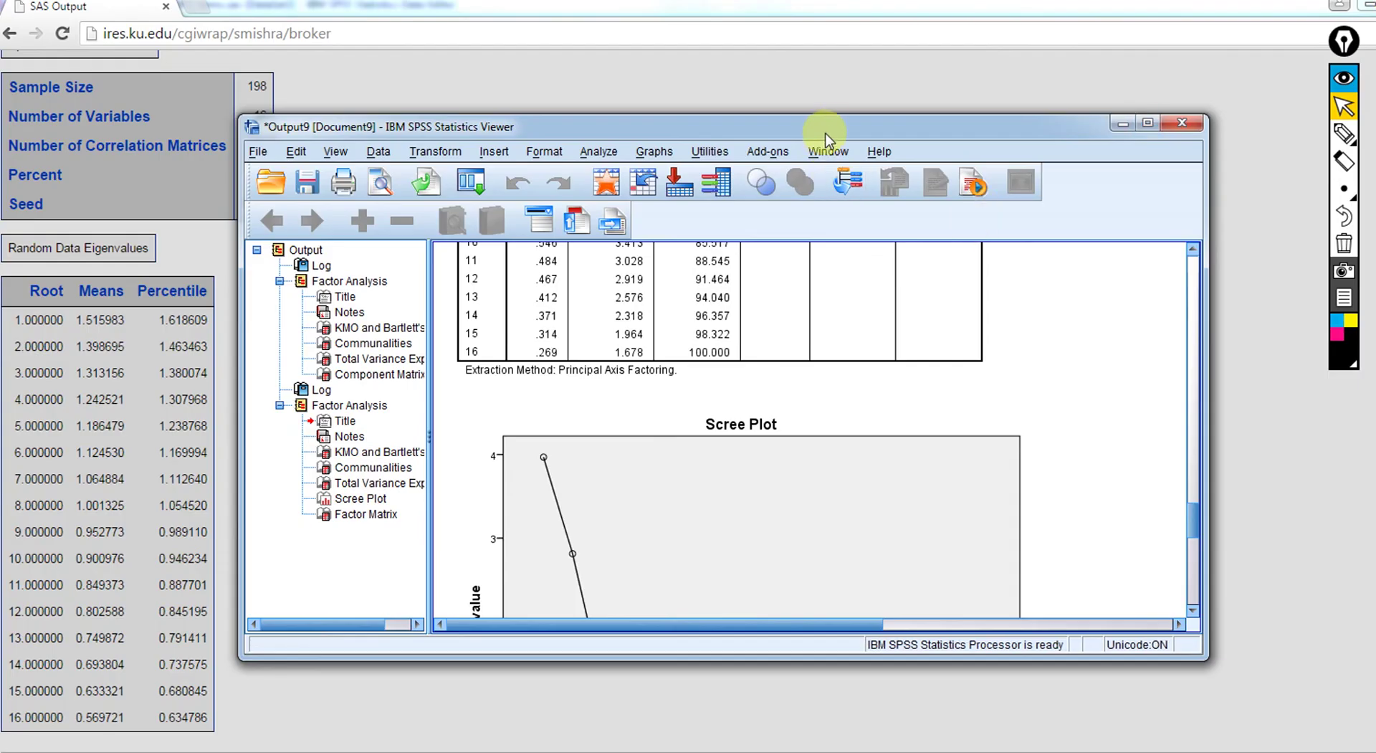
pyautogui.moveTo(835, 127); pyautogui.dragTo(881, 112)
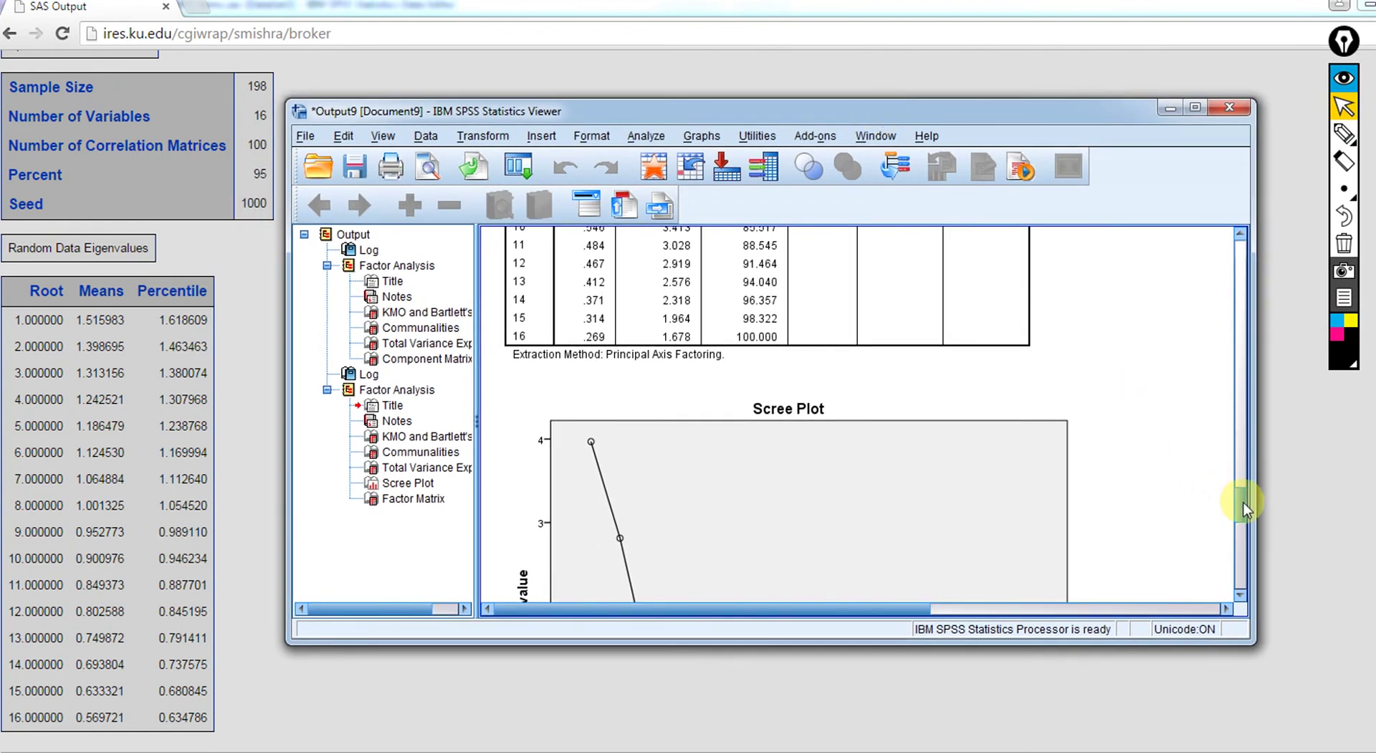
# Step: Compare the initial eigenvalues in the Total Variance Explained table with the random data eigenvalues
pyautogui.scroll(5, 1244, 495)
pyautogui.click(669, 347)
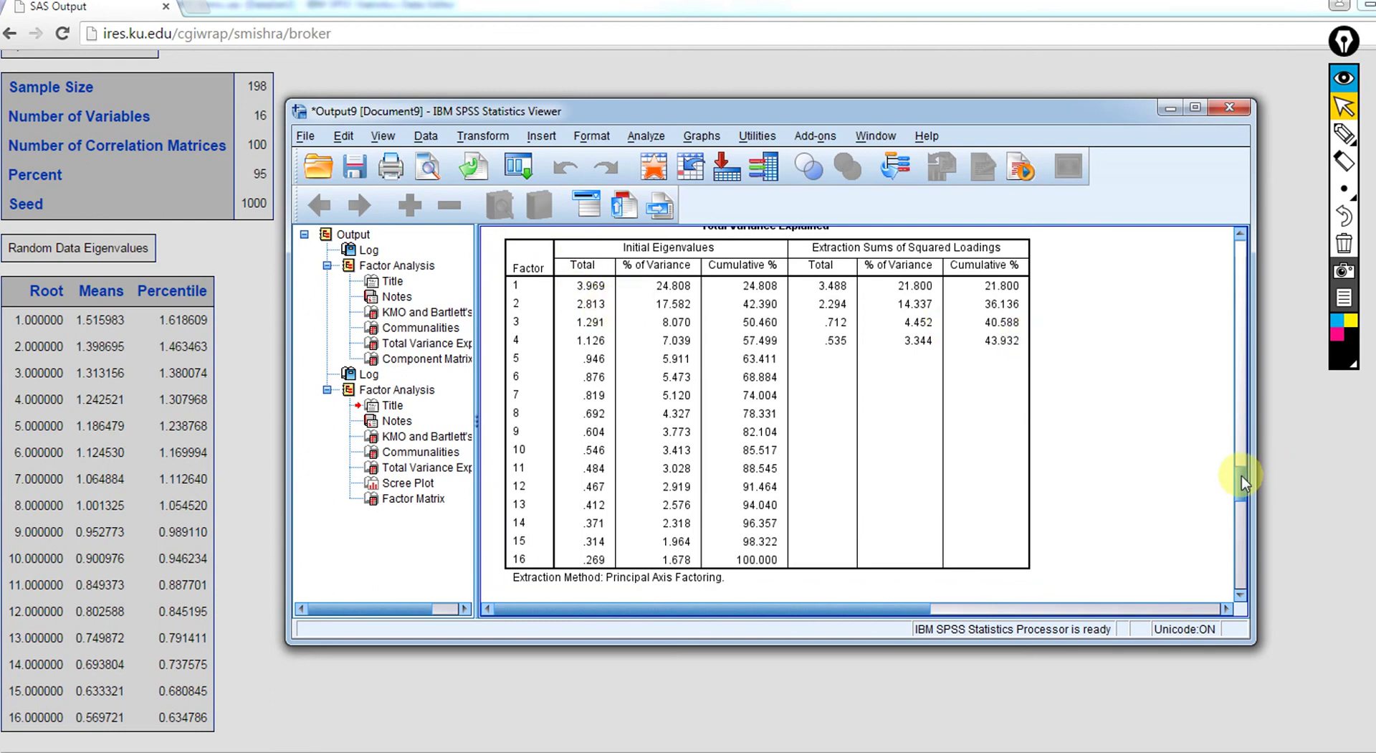
pyautogui.moveTo(1242, 479)
pyautogui.mouseDown()
pyautogui.moveTo(1252, 510)
pyautogui.moveTo(1240, 469)
pyautogui.mouseUp()
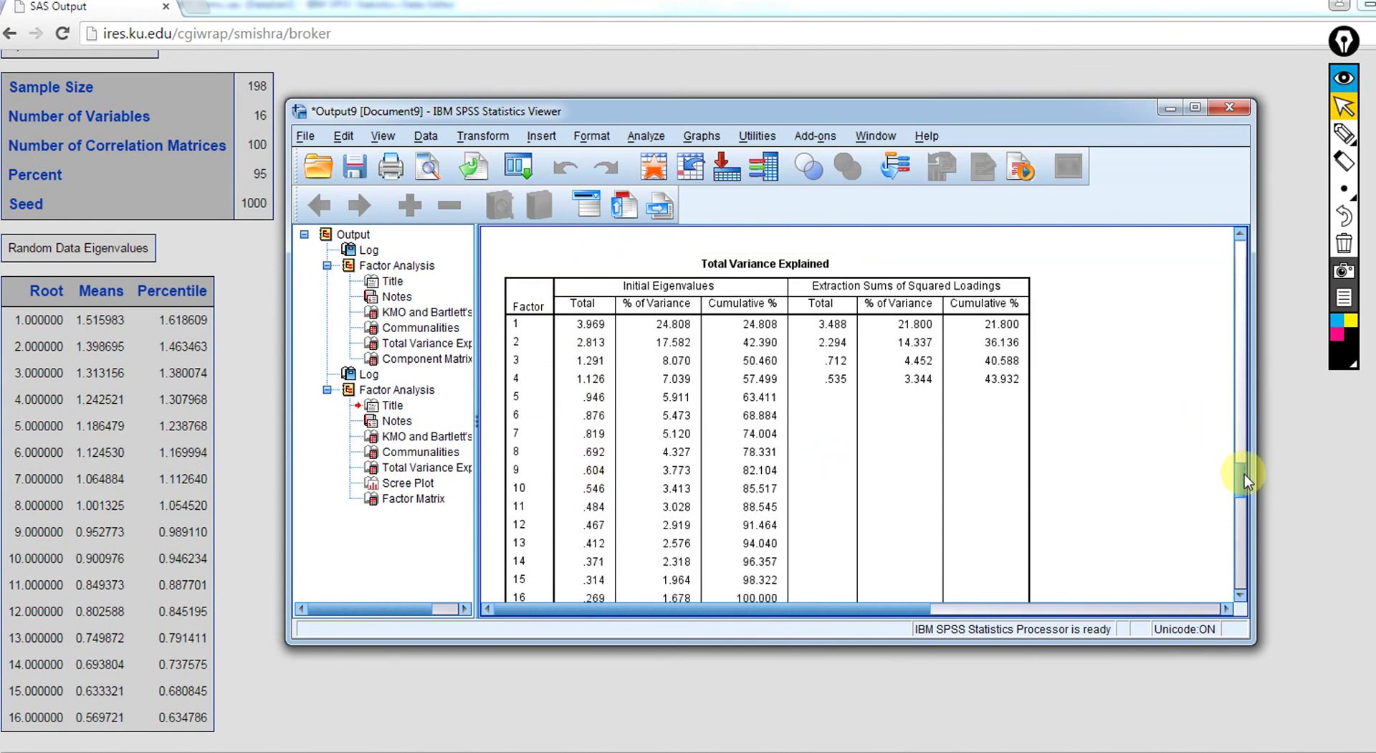
# Step: Enlarge the output window around the scree plot, sketch the random eigenvalues as a pen curve and circle the points for factors 1 and 2
pyautogui.moveTo(1247, 470); pyautogui.dragTo(1252, 523)
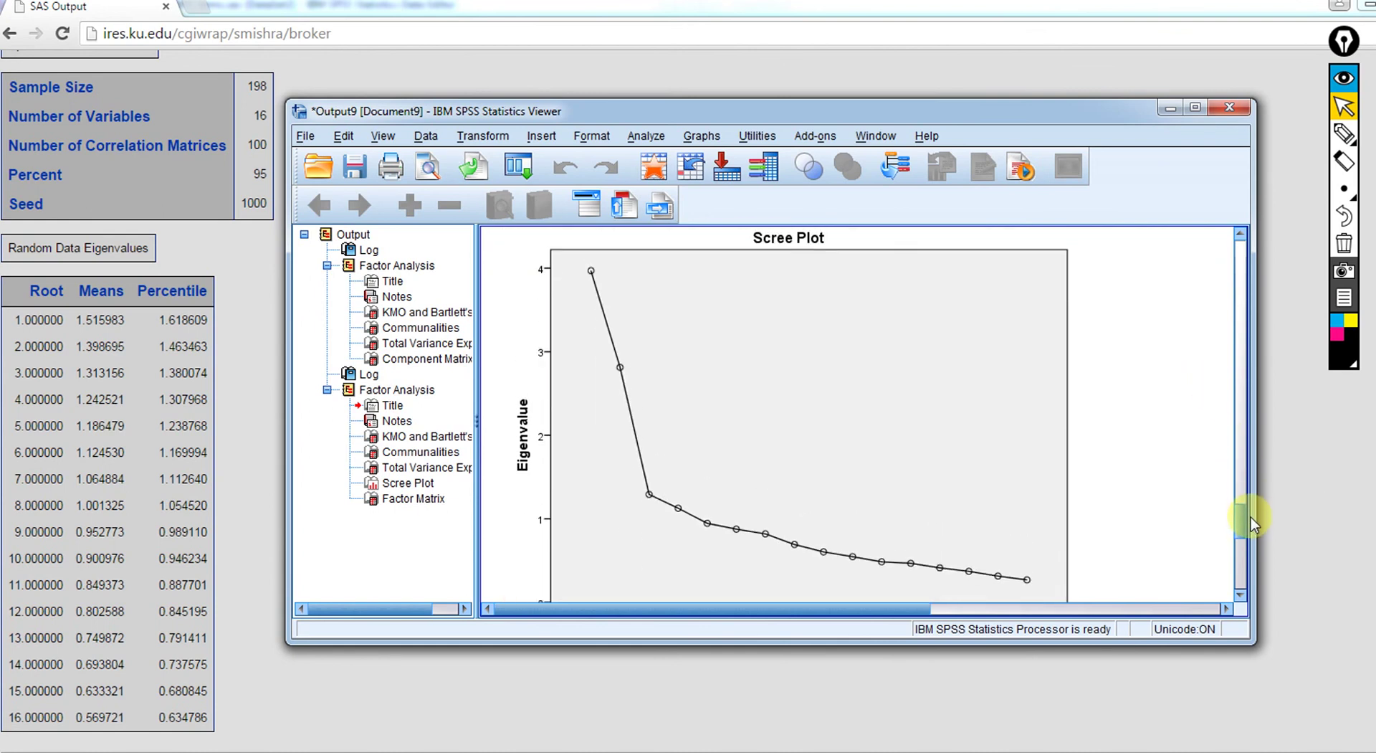
pyautogui.moveTo(1250, 640); pyautogui.dragTo(1312, 693)
pyautogui.click(1344, 136)
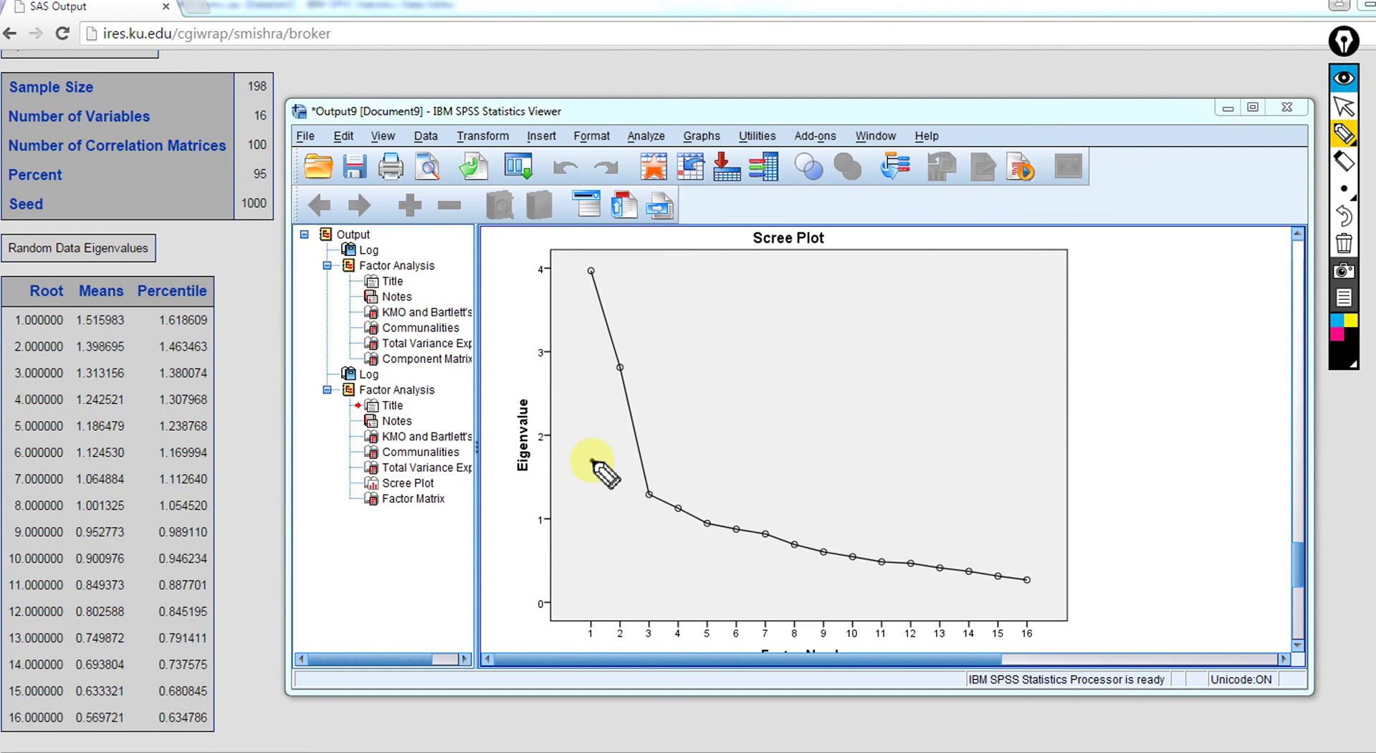
pyautogui.click(592, 460)
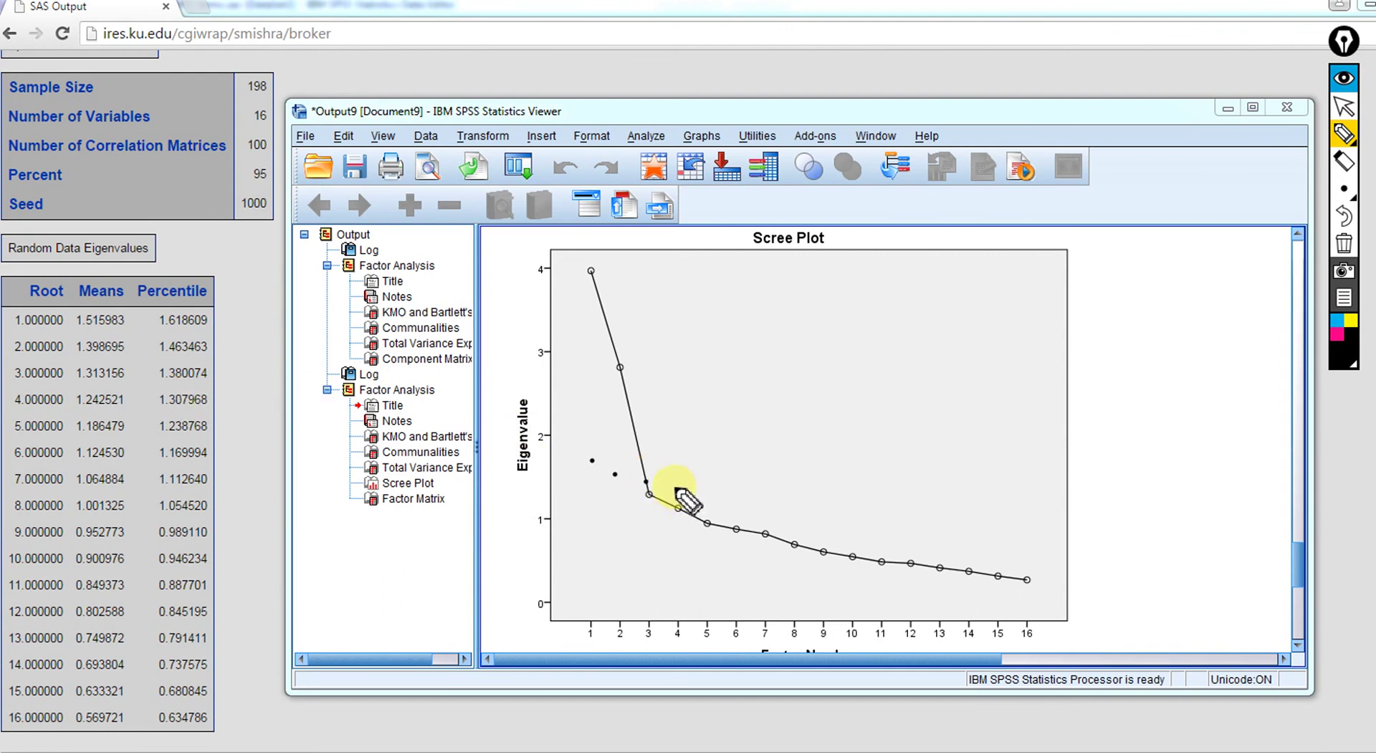
pyautogui.click(674, 488)
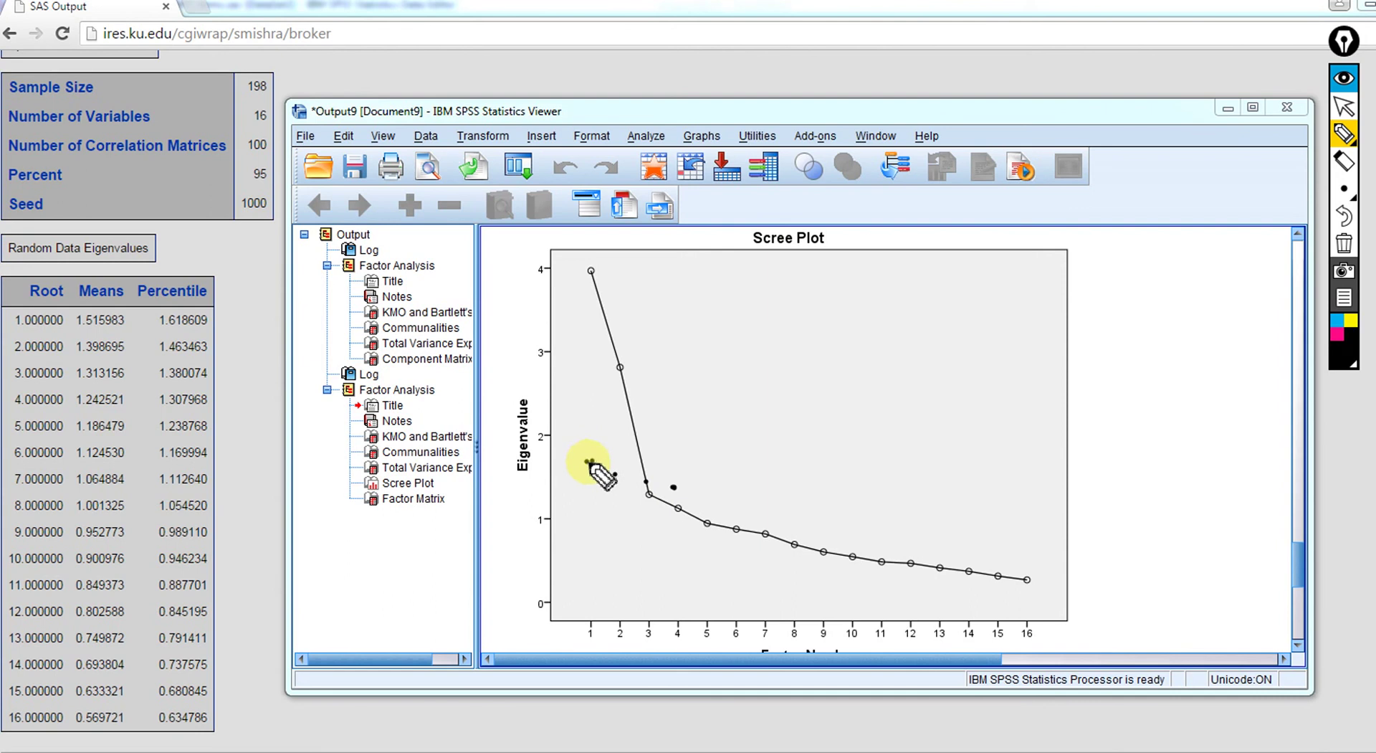
pyautogui.moveTo(589, 461)
pyautogui.mouseDown()
pyautogui.moveTo(760, 505)
pyautogui.moveTo(984, 530)
pyautogui.mouseUp()
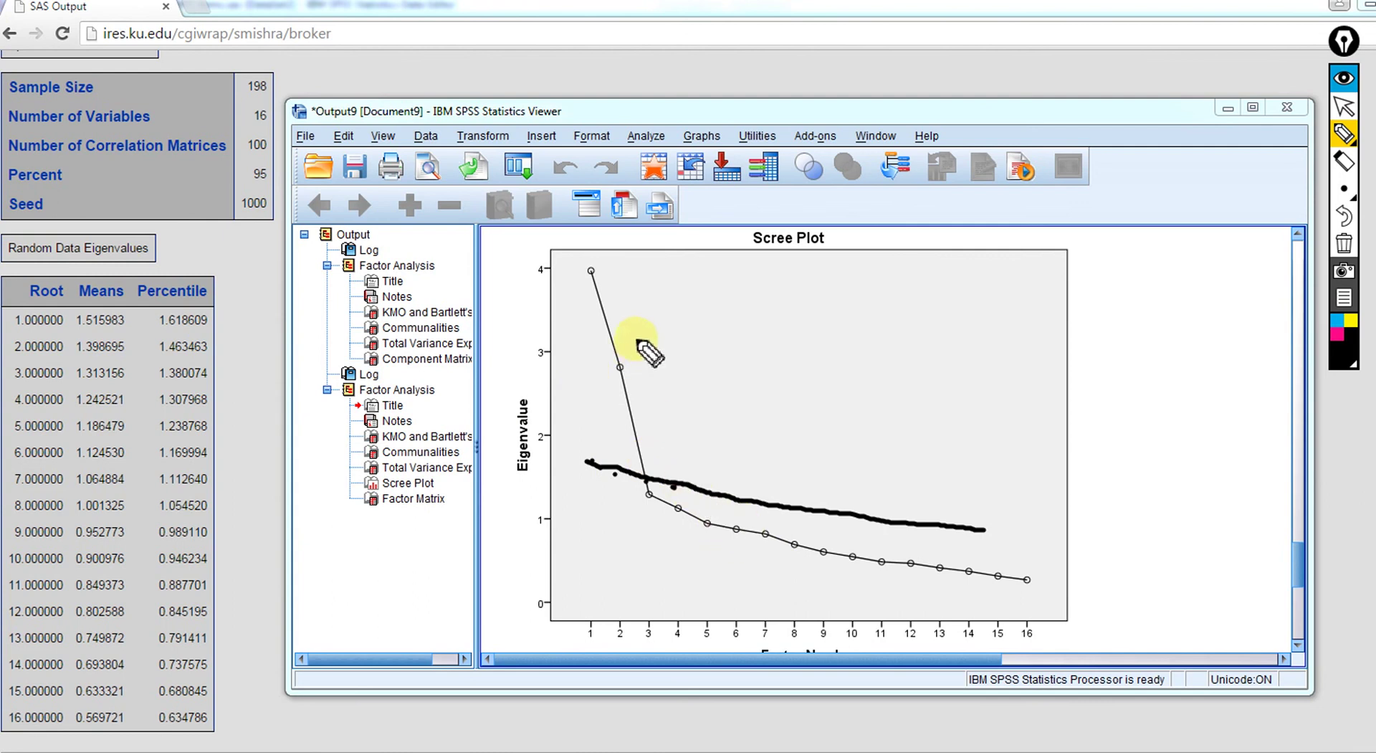
pyautogui.moveTo(638, 335)
pyautogui.mouseDown()
pyautogui.moveTo(609, 258)
pyautogui.moveTo(577, 337)
pyautogui.moveTo(649, 403)
pyautogui.moveTo(649, 332)
pyautogui.mouseUp()
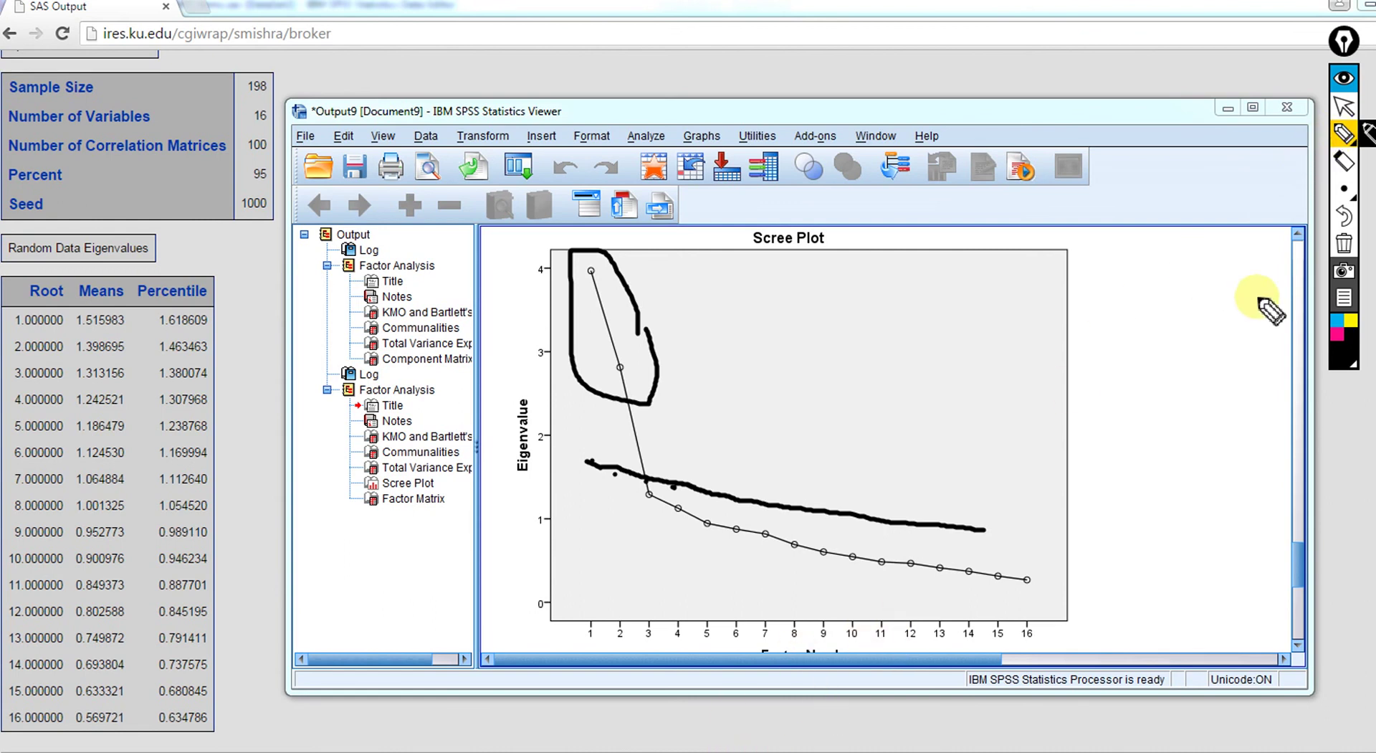
# Step: Clear the pen marks from the scree plot, returning to the normal pointer, and maximize the output window
pyautogui.click(1344, 244)
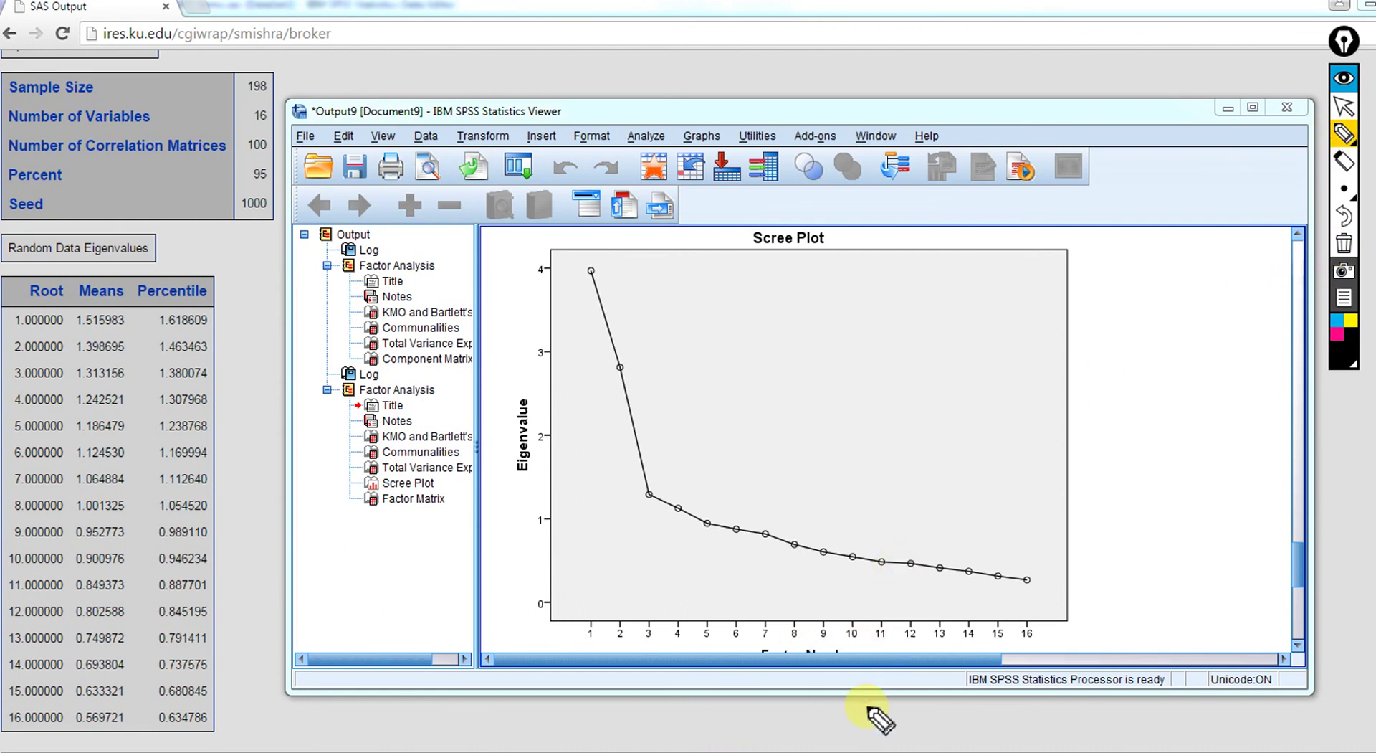
pyautogui.click(1340, 111)
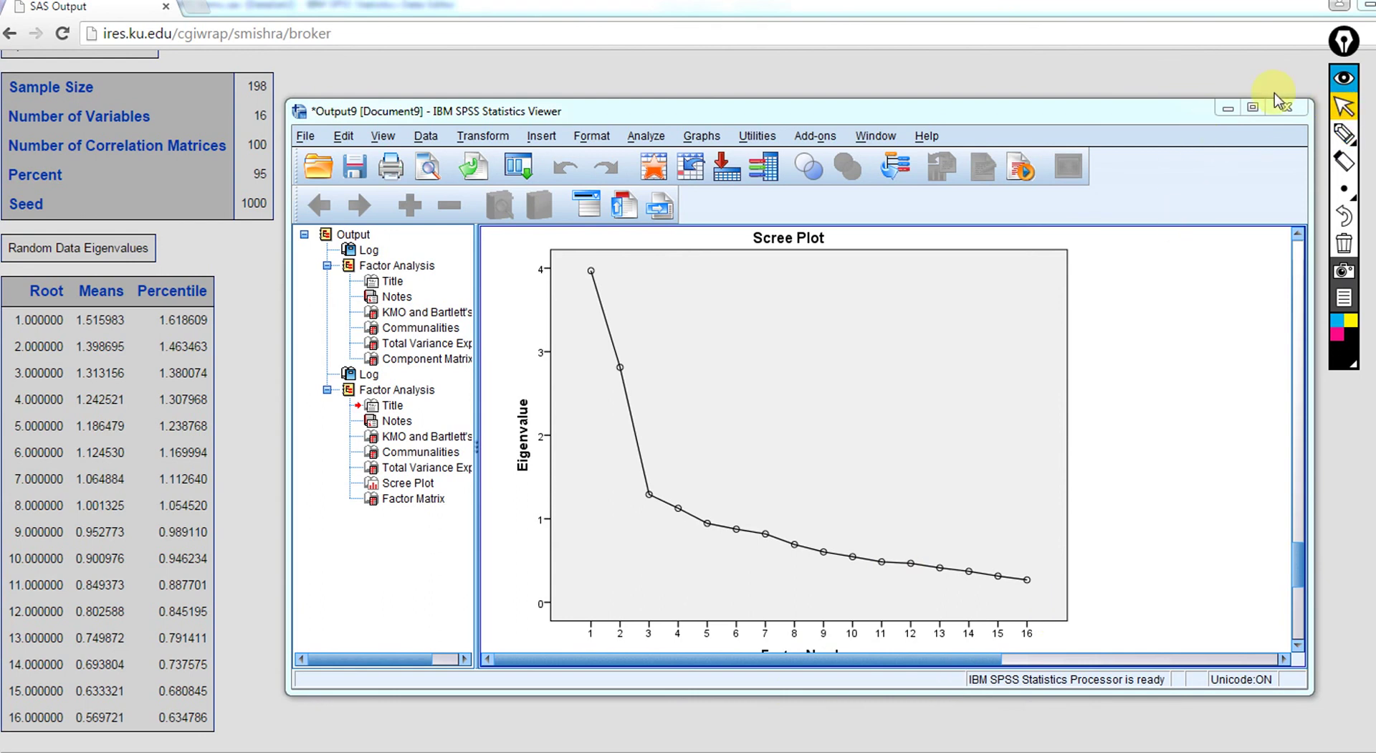
pyautogui.click(1253, 106)
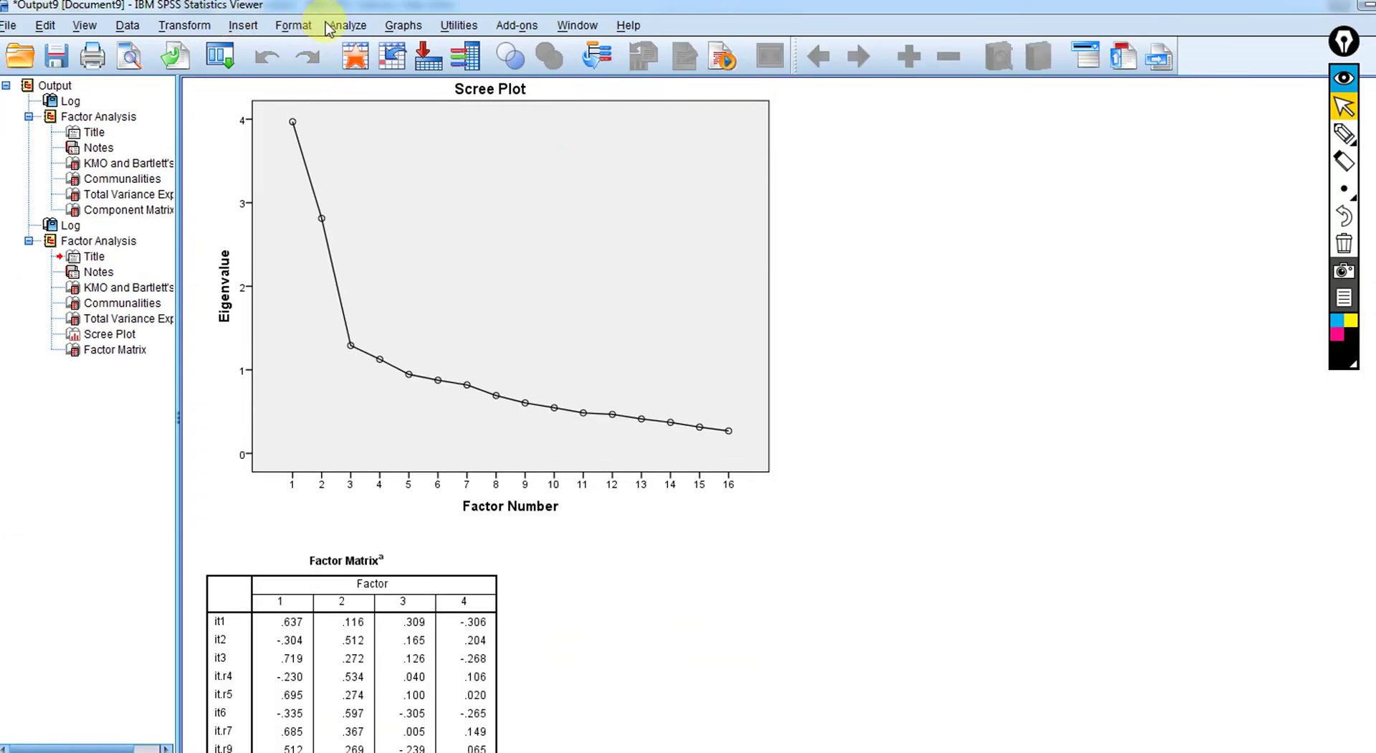
# Step: Set the Factor Analysis extraction to a fixed number of 2 factors, keeping the principal axis factoring method
pyautogui.click(348, 25)
pyautogui.moveTo(529, 261)
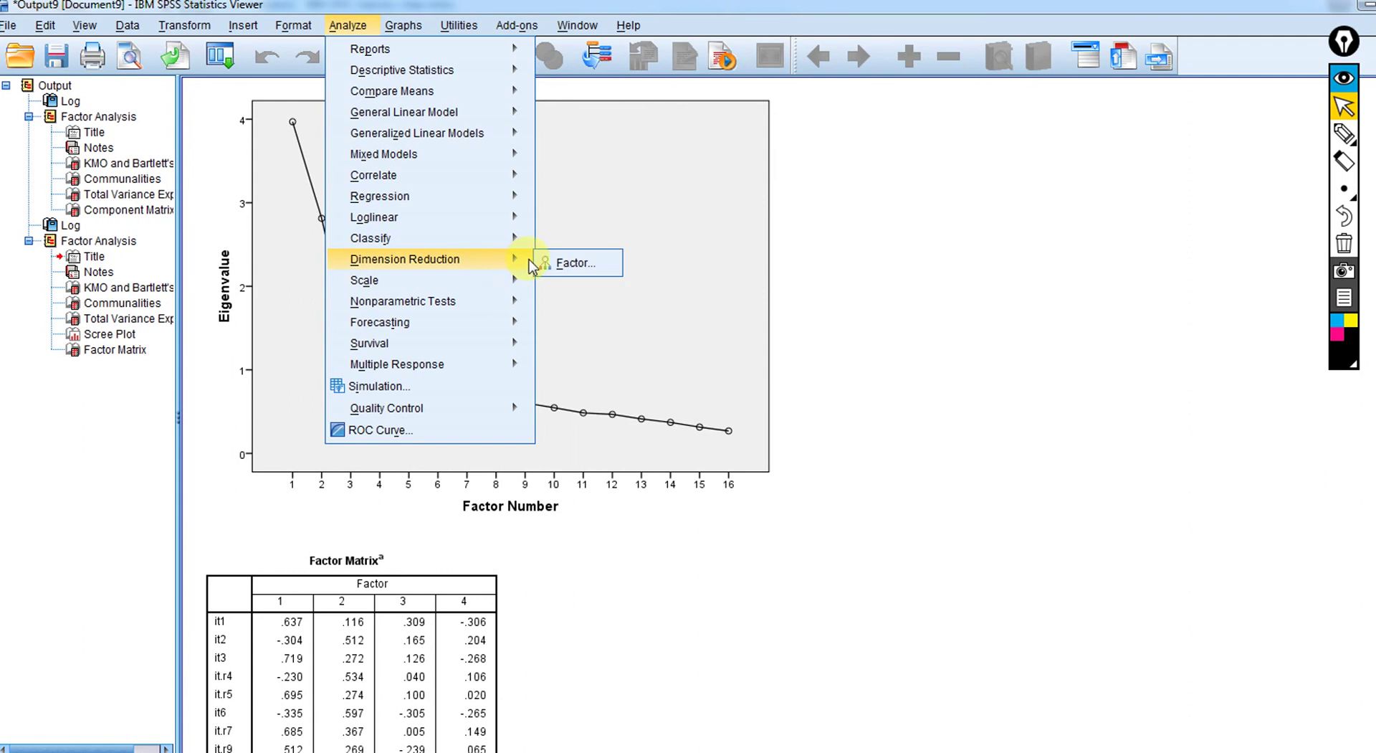
pyautogui.click(573, 260)
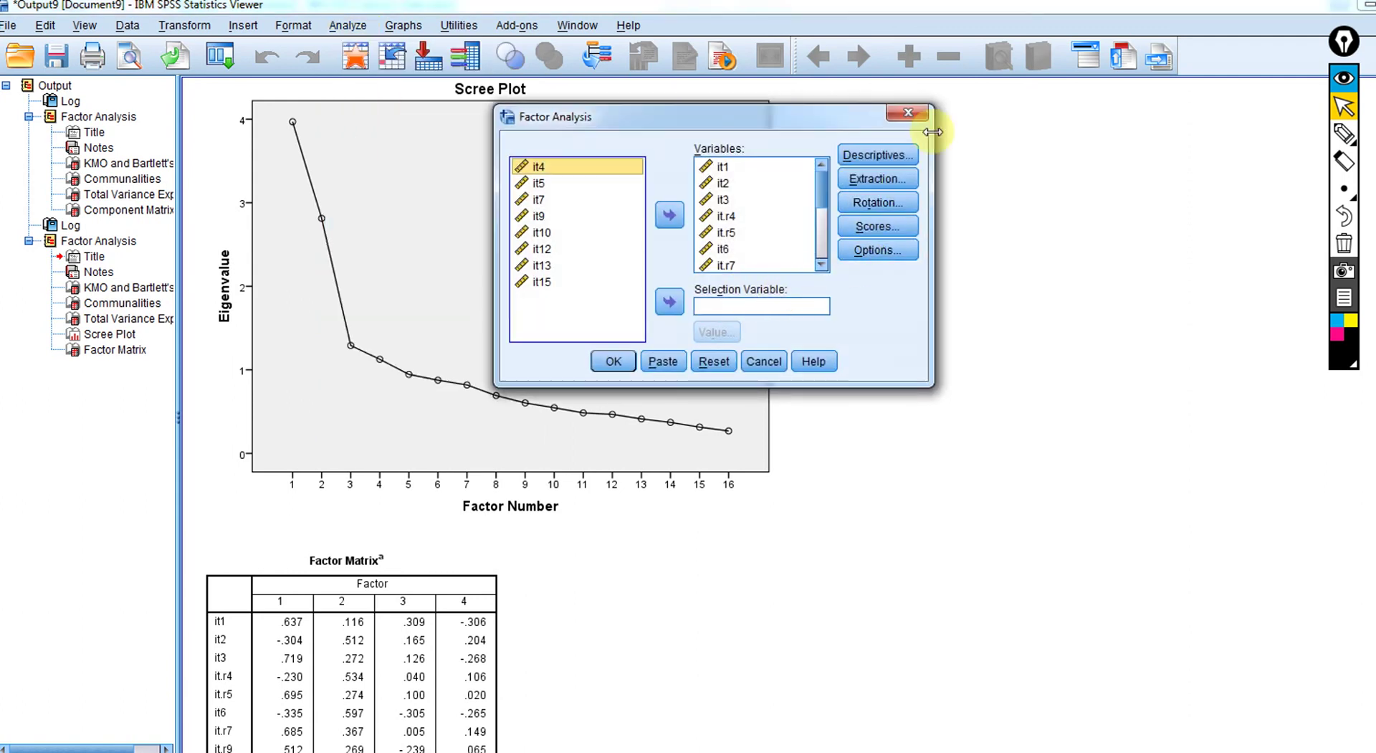
pyautogui.click(895, 186)
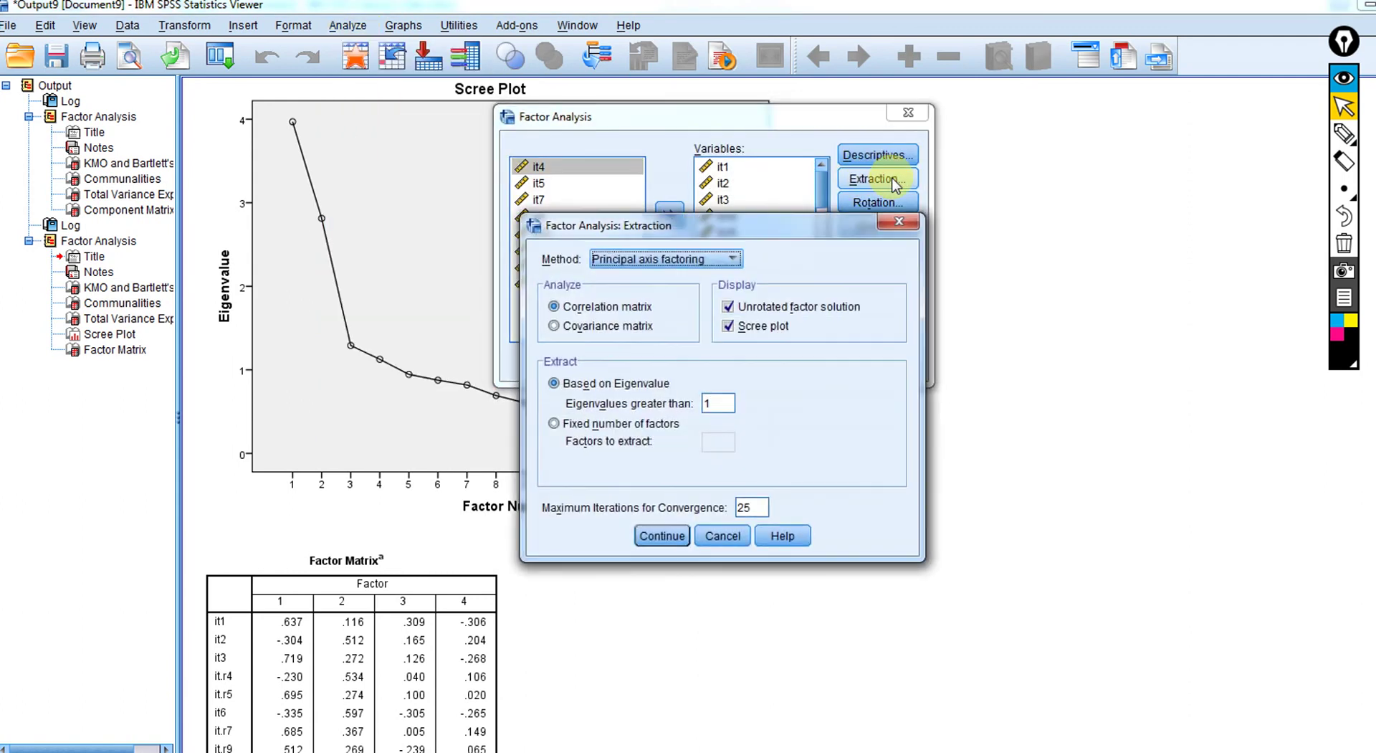
pyautogui.click(573, 427)
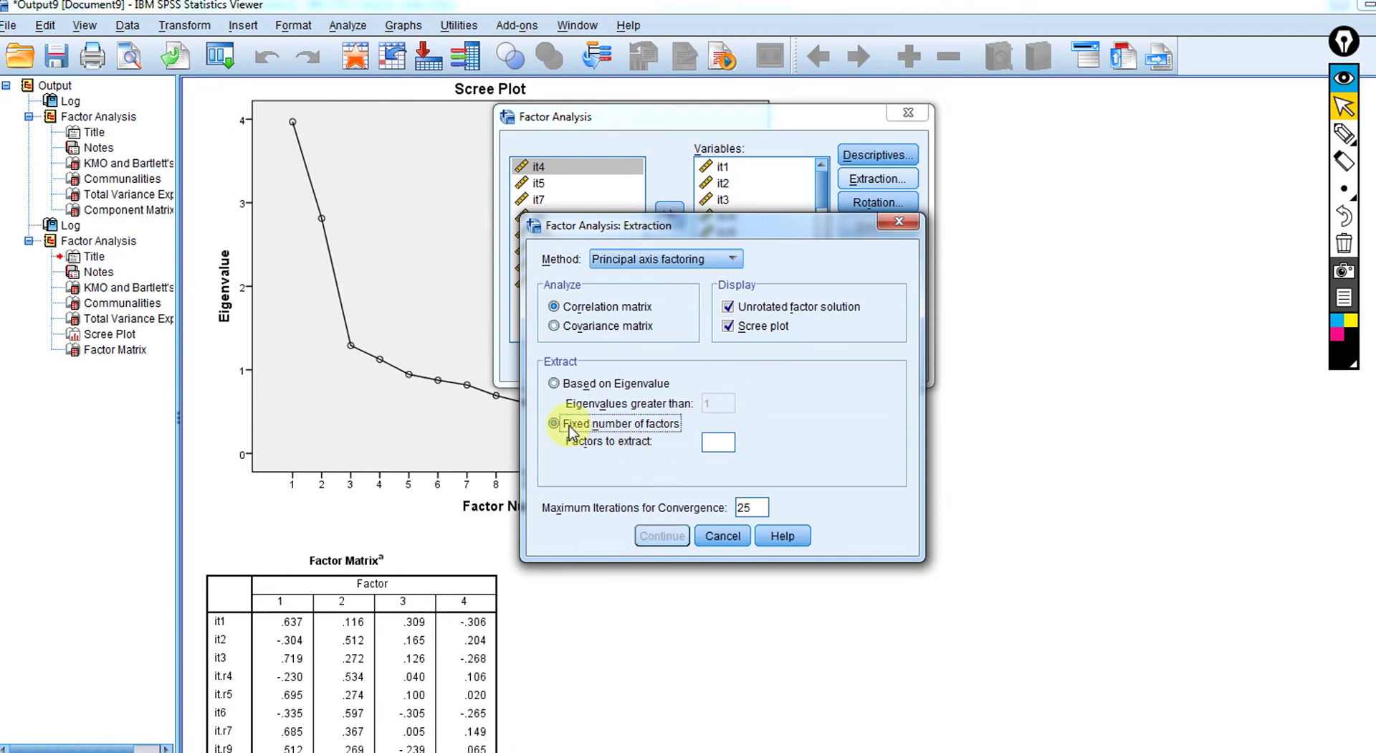
pyautogui.click(717, 444)
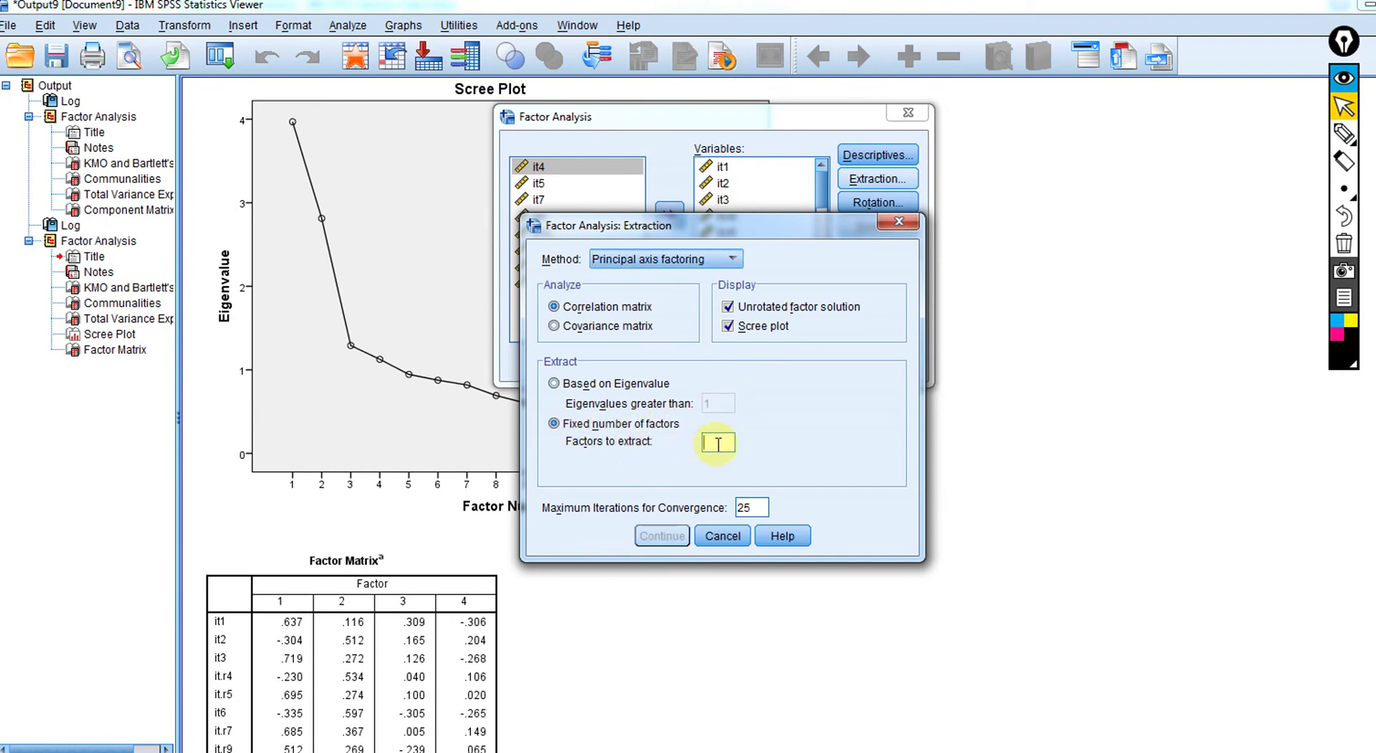
pyautogui.write('2')
pyautogui.click(663, 538)
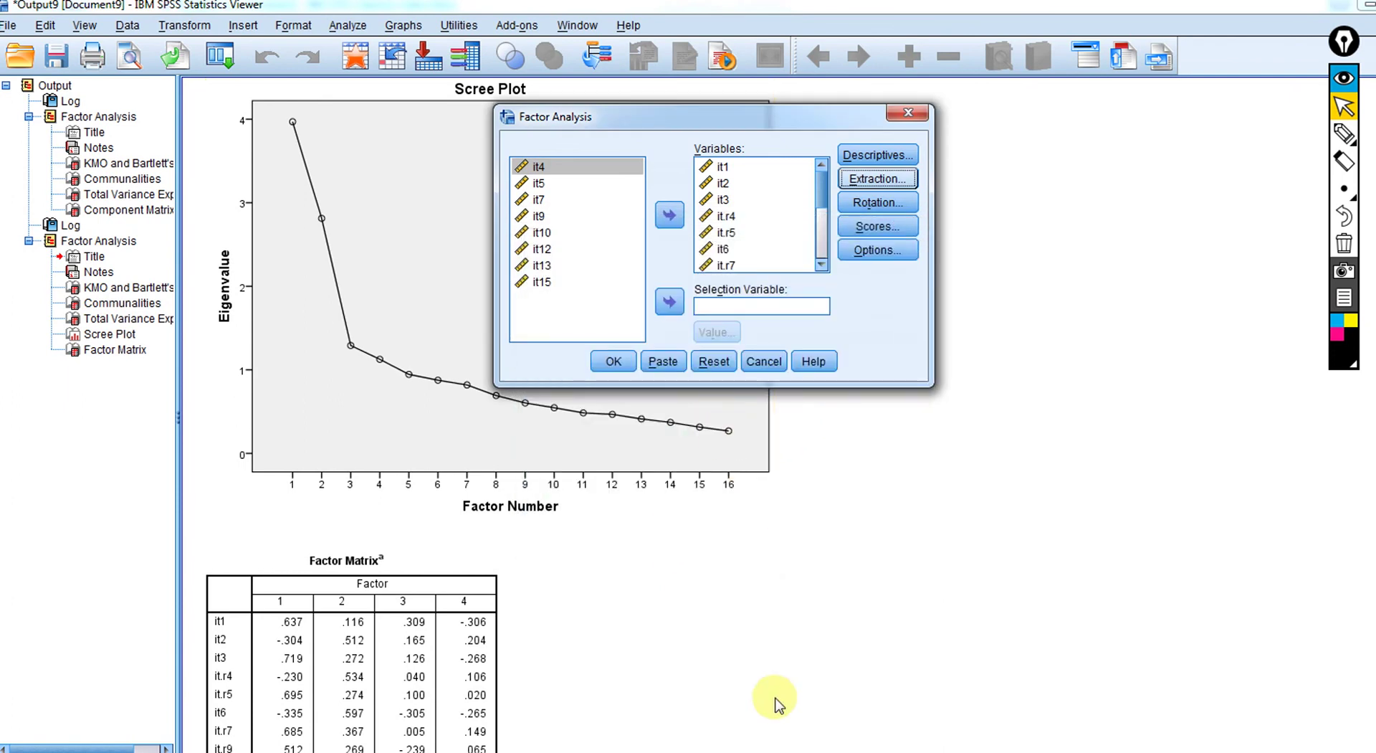
pyautogui.click(748, 751)
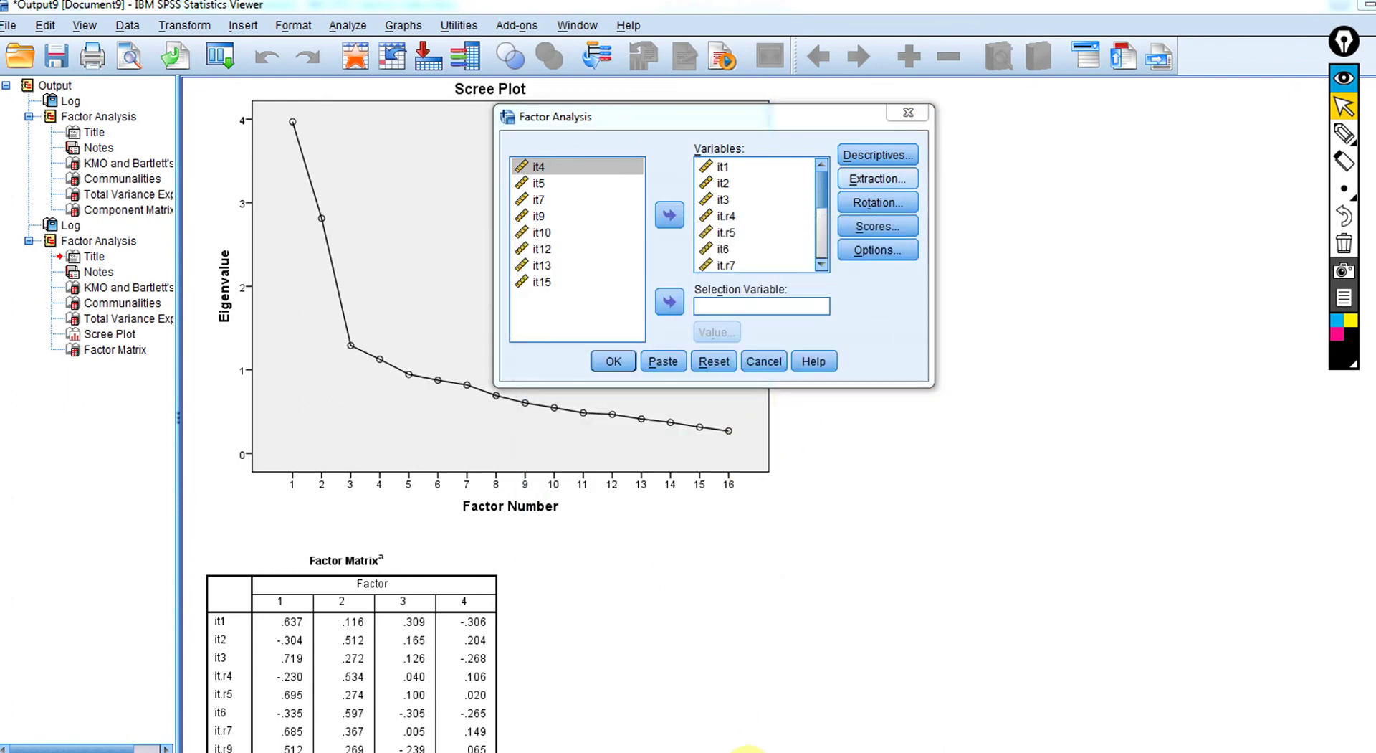